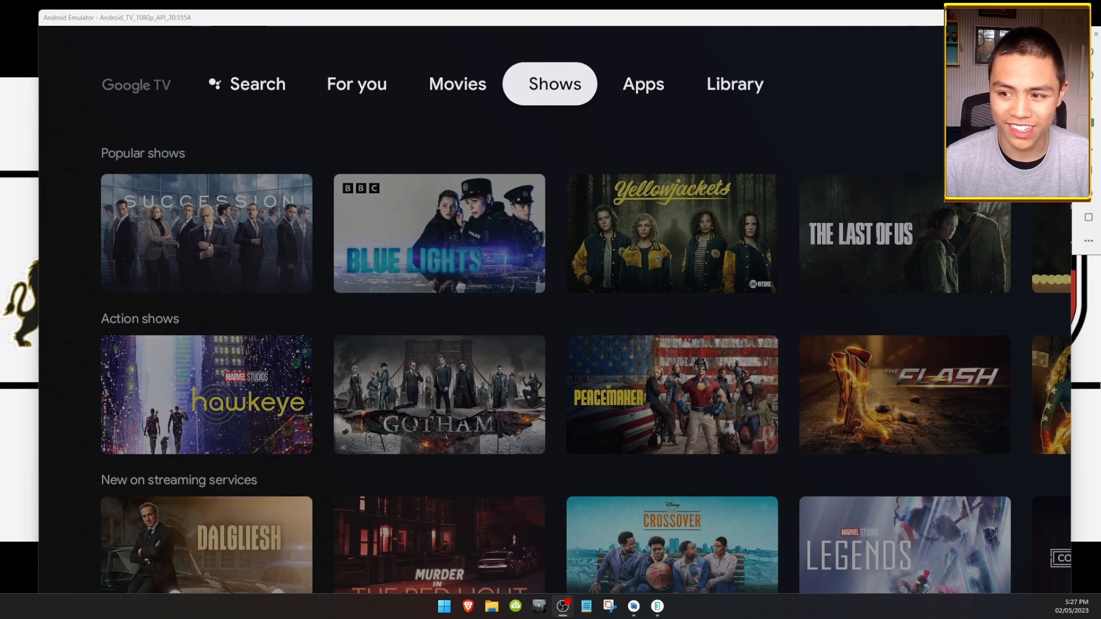
- Look through the Succession details page and return to the Shows listing
left_click(263, 289)
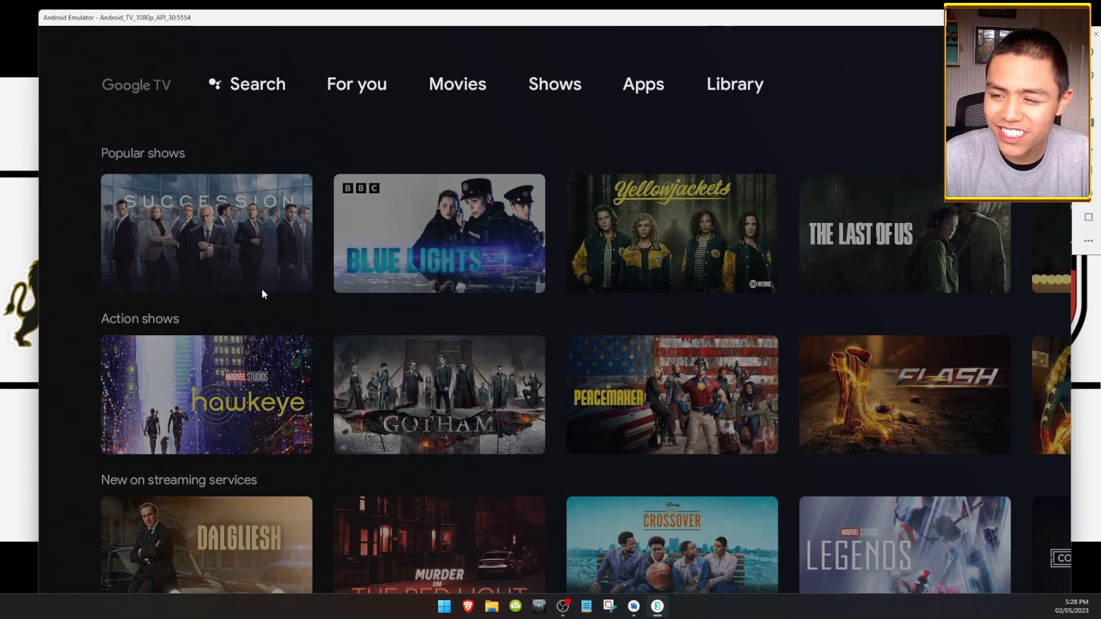
left_click(262, 289)
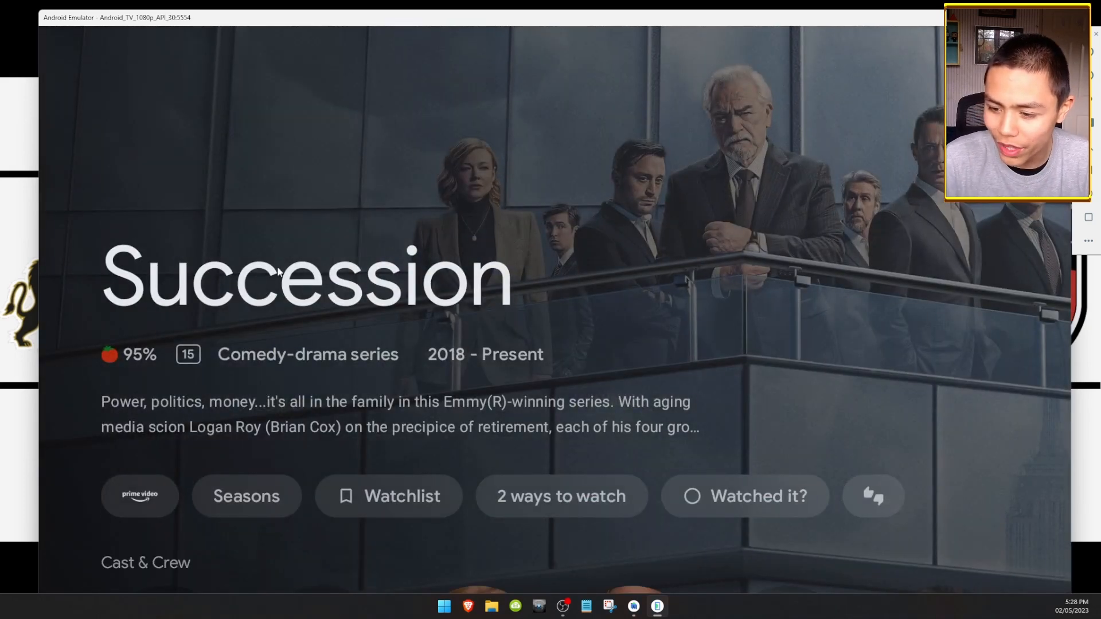
scroll(351, 448, "down", 5)
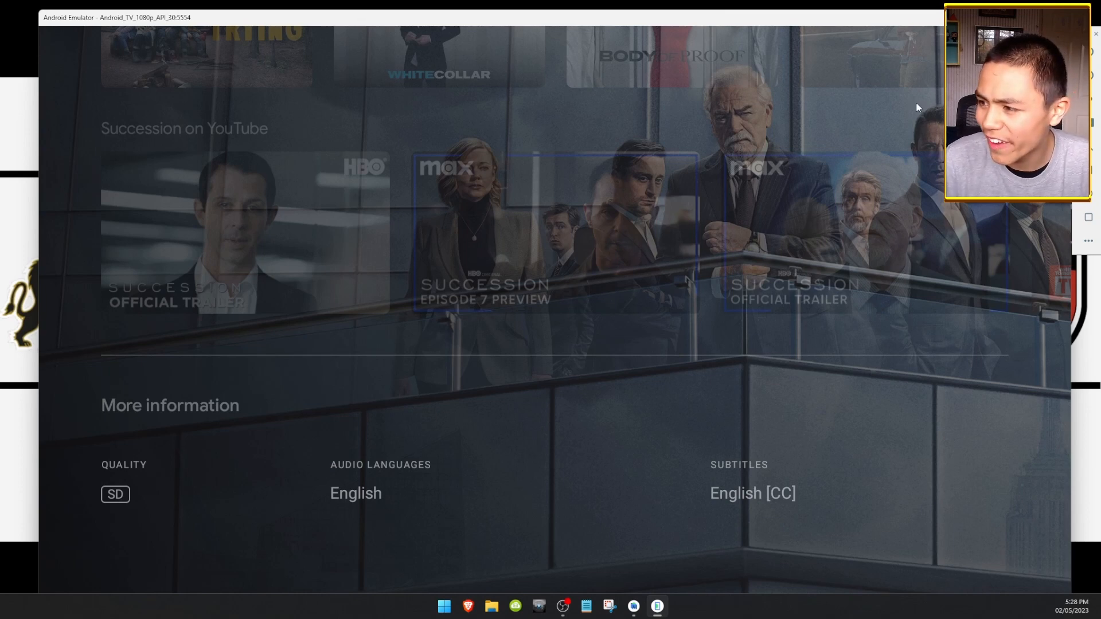
left_click(1088, 170)
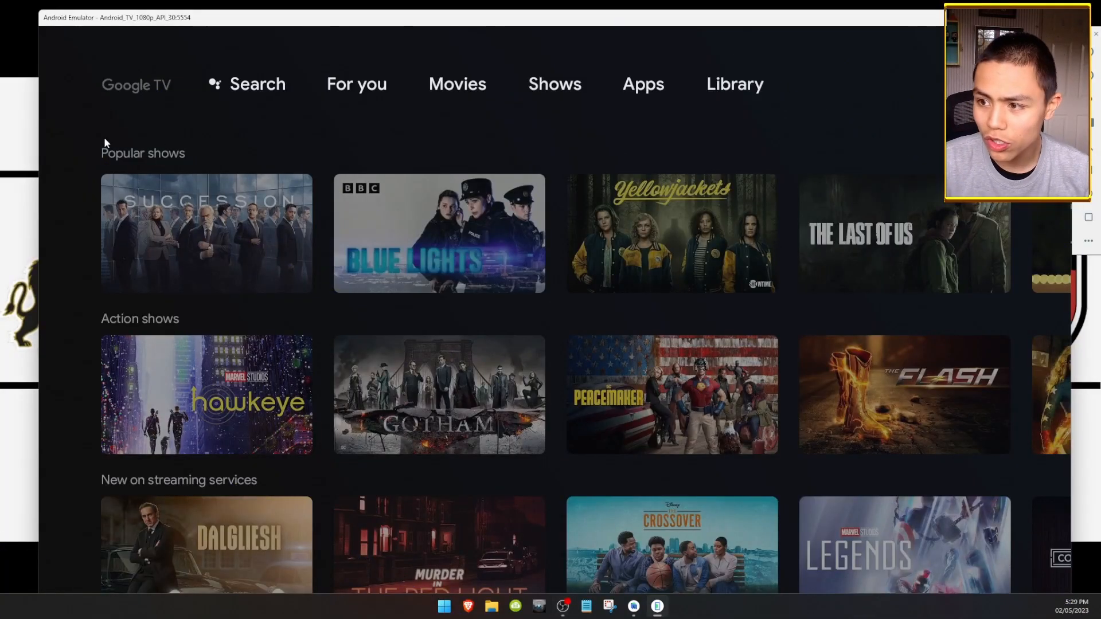
- Switch from the Shows listing to the For you page
key("Right")
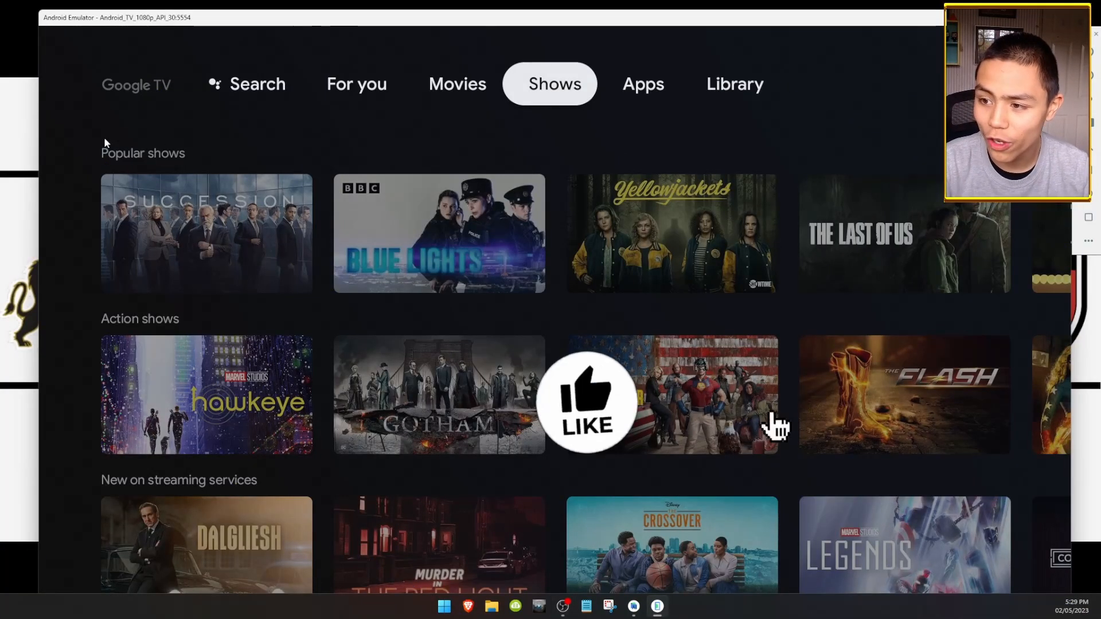
key("Left")
key("Left")
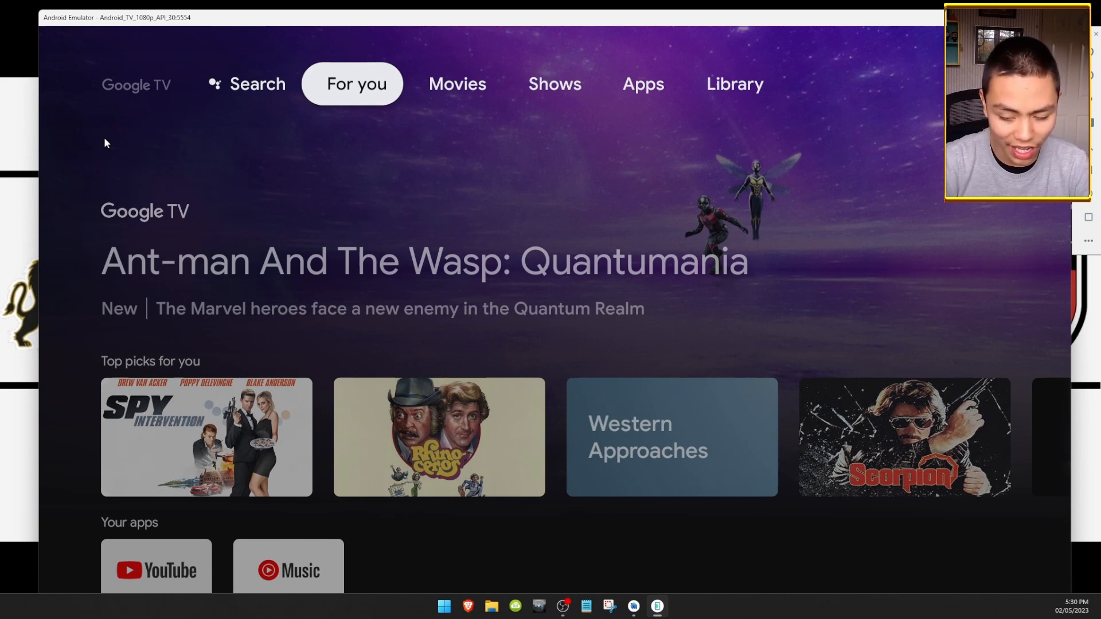
key("Down")
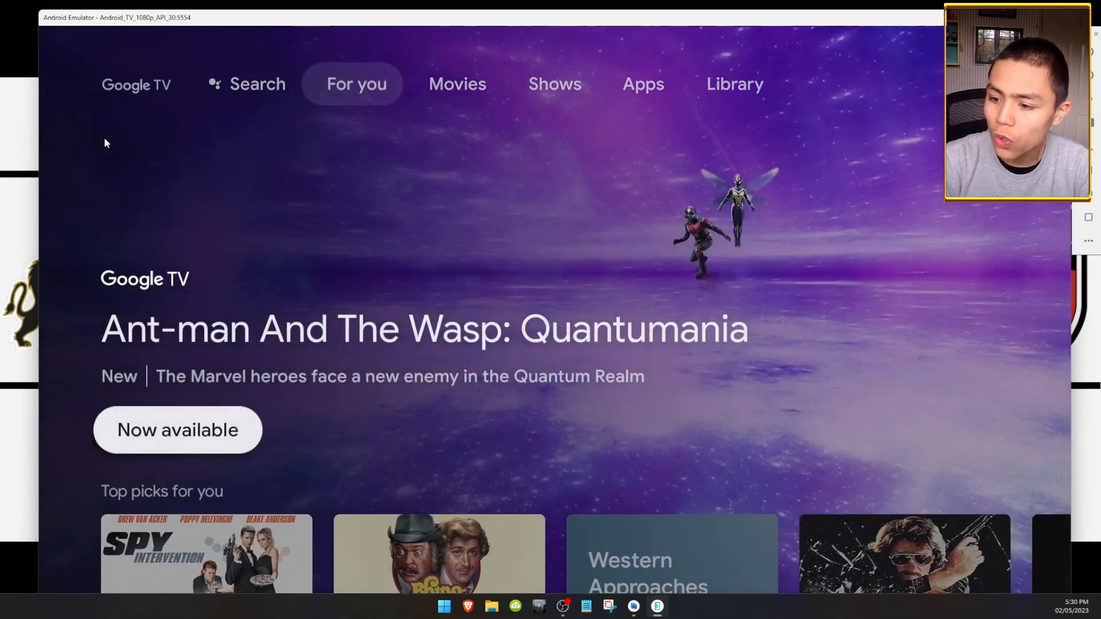
key("Up")
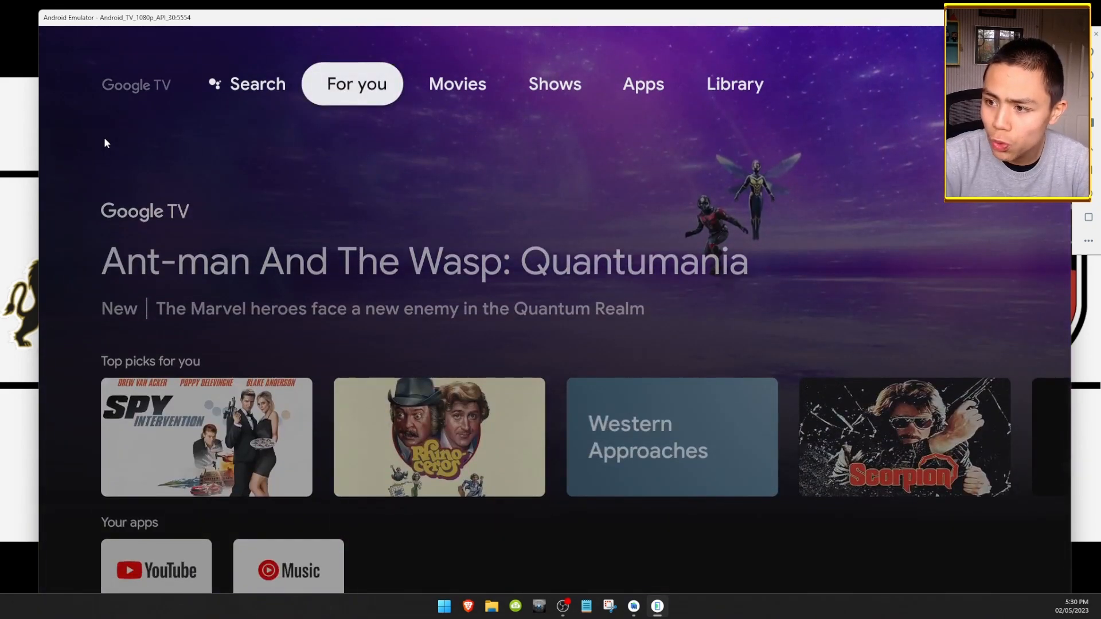
- Search for "down" and install the Downloader by AFTVnews app
key("Left")
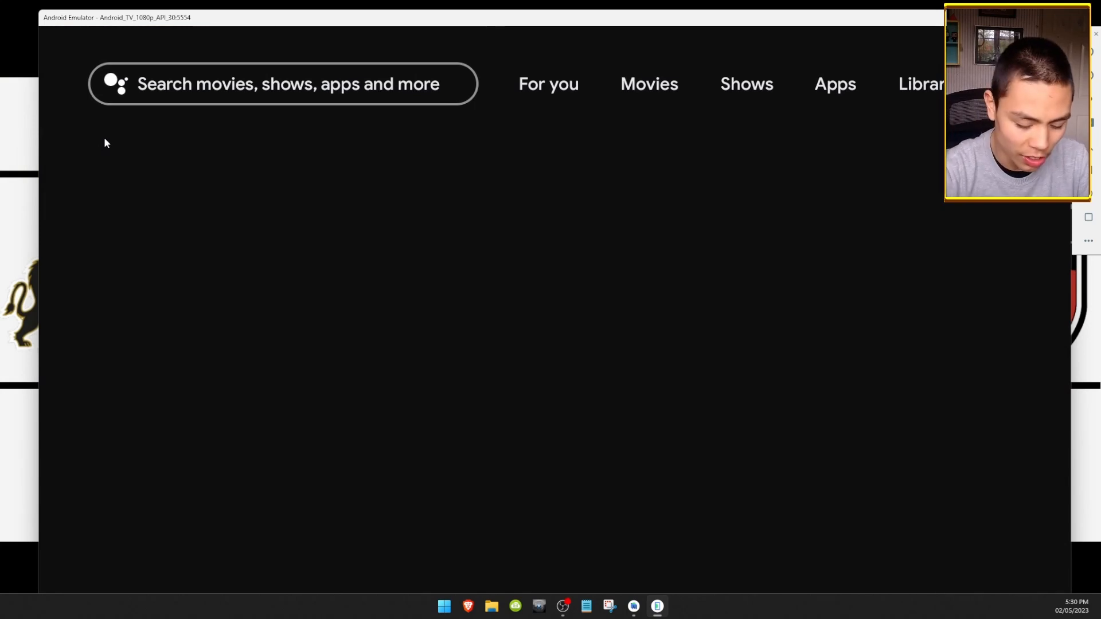
key("Return")
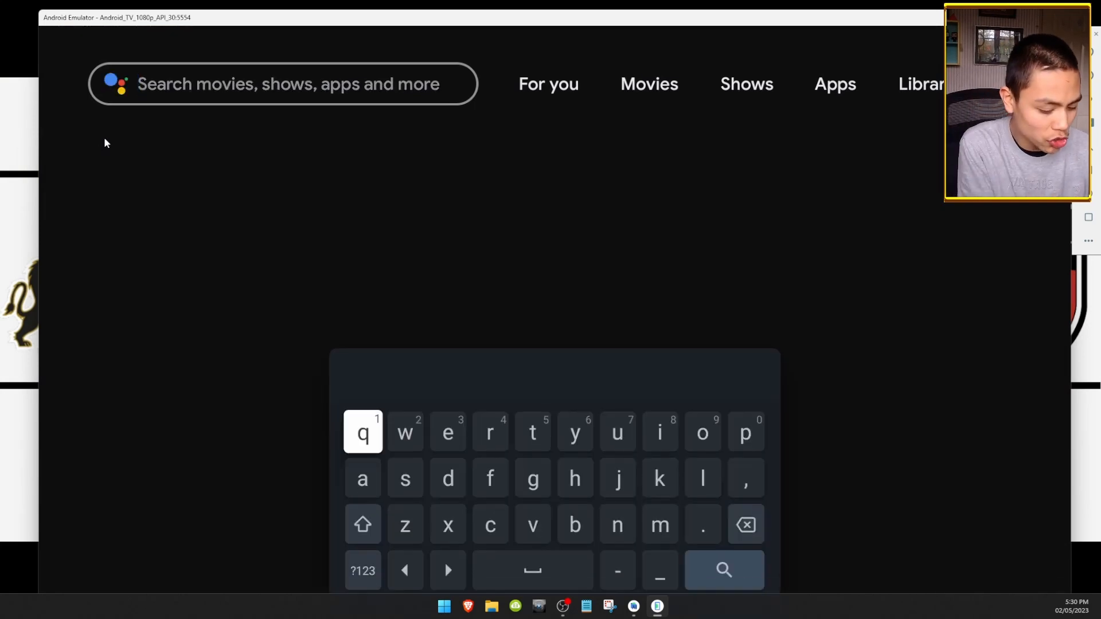
type("down")
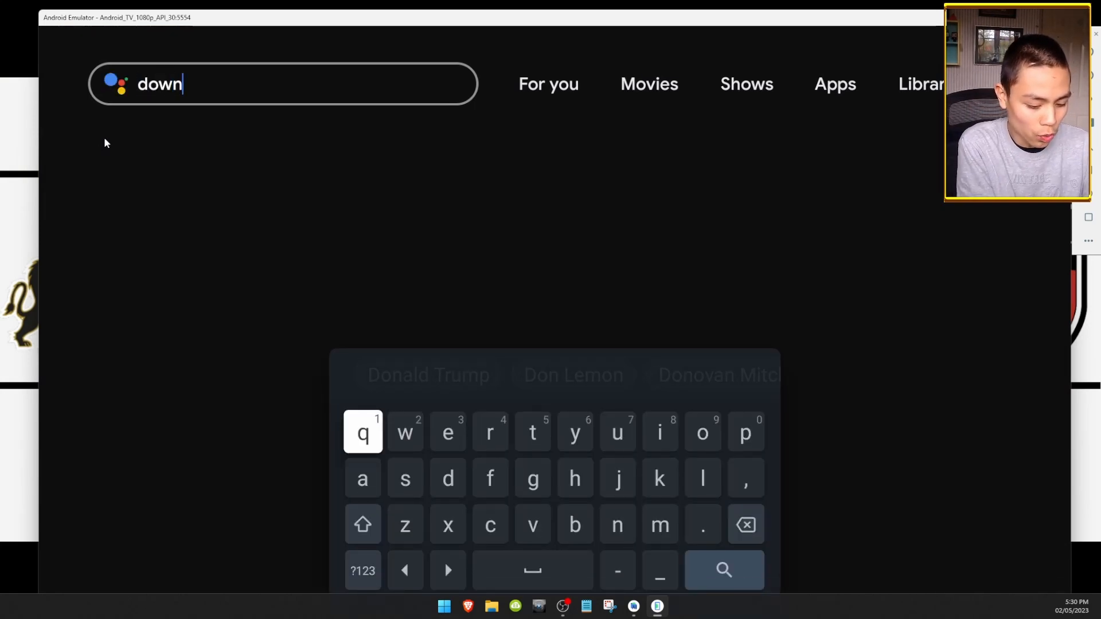
key("Return")
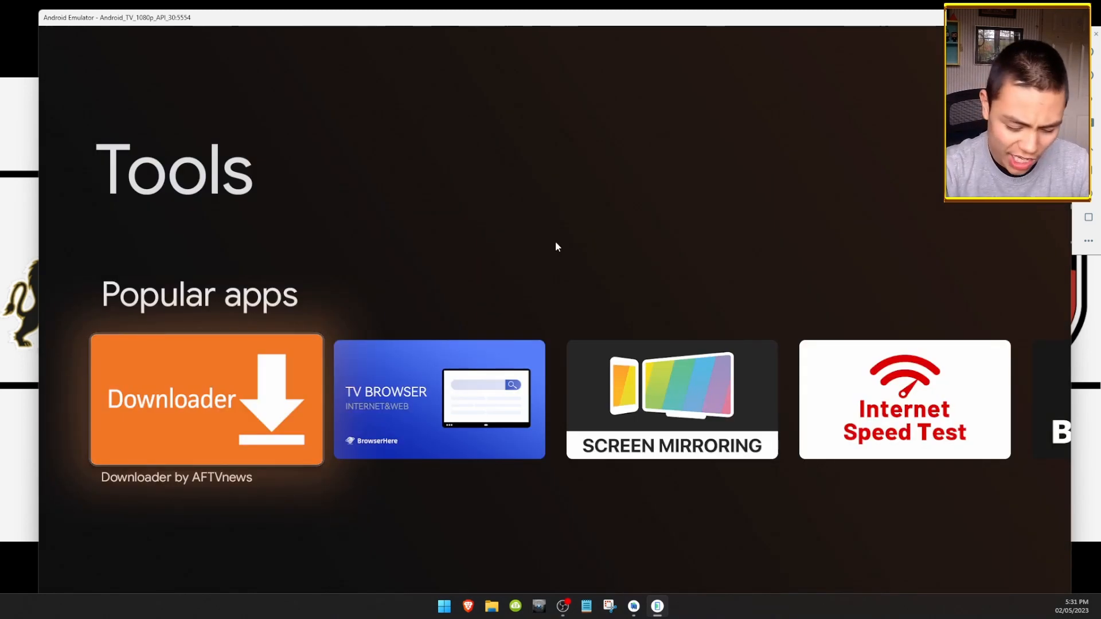
key("Return")
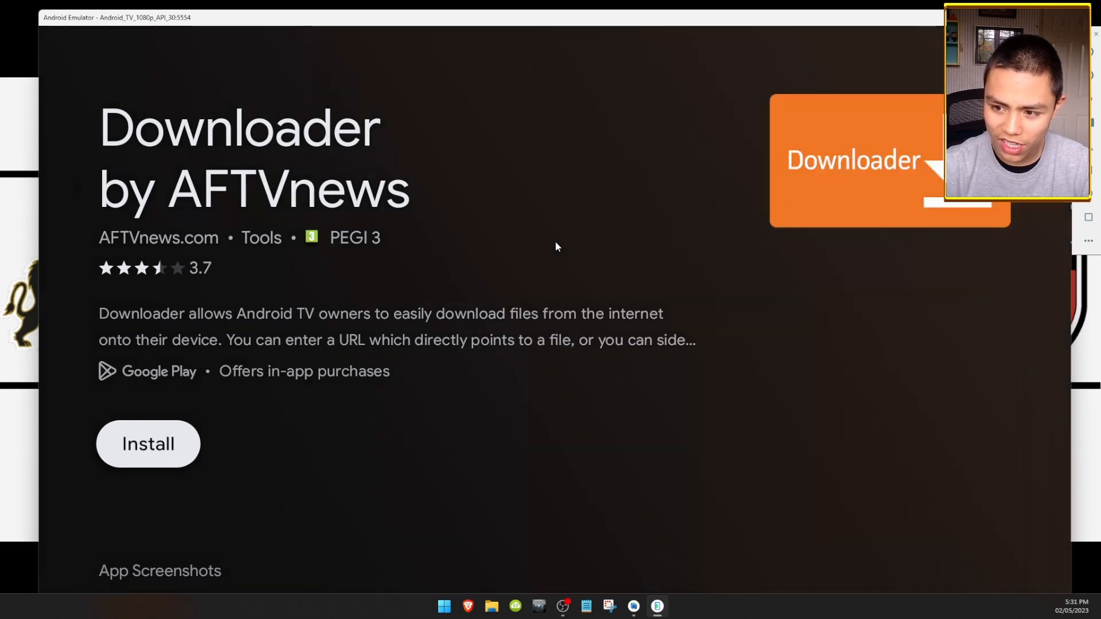
key("Return")
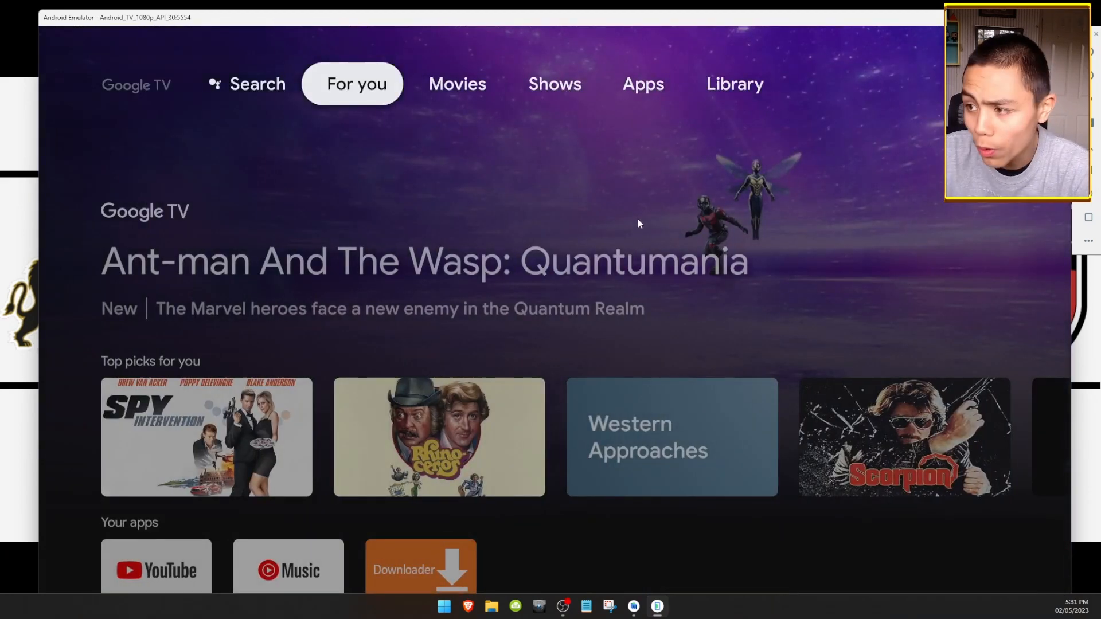
- Open the TV's settings and enter the System section
left_click(996, 84)
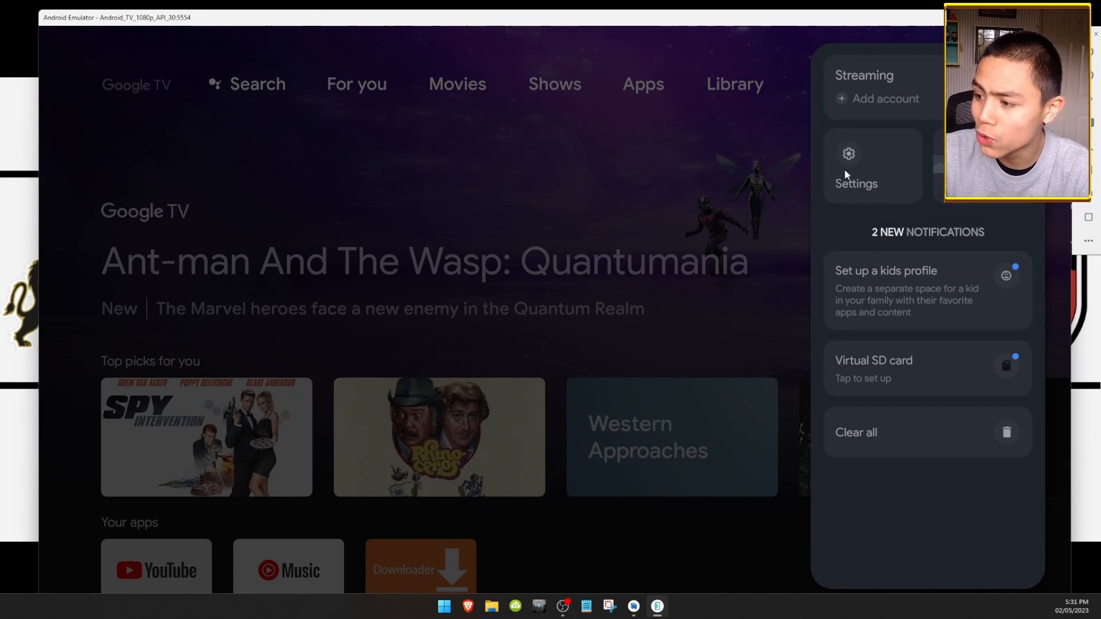
left_click(839, 164)
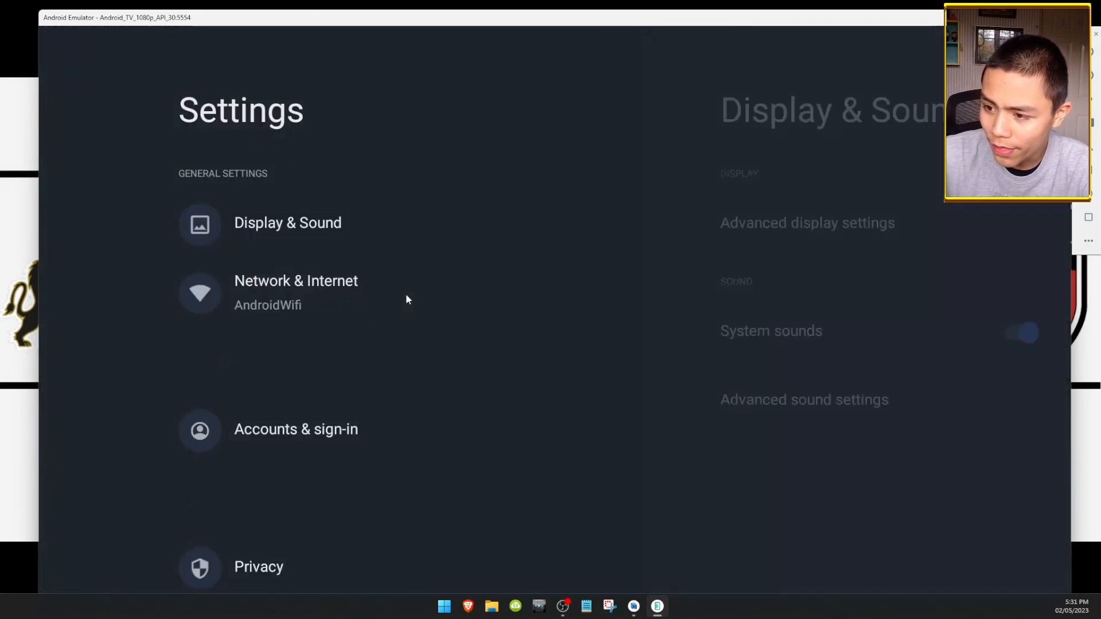
key("Down")
key("Down")
key("Down")
key("Down")
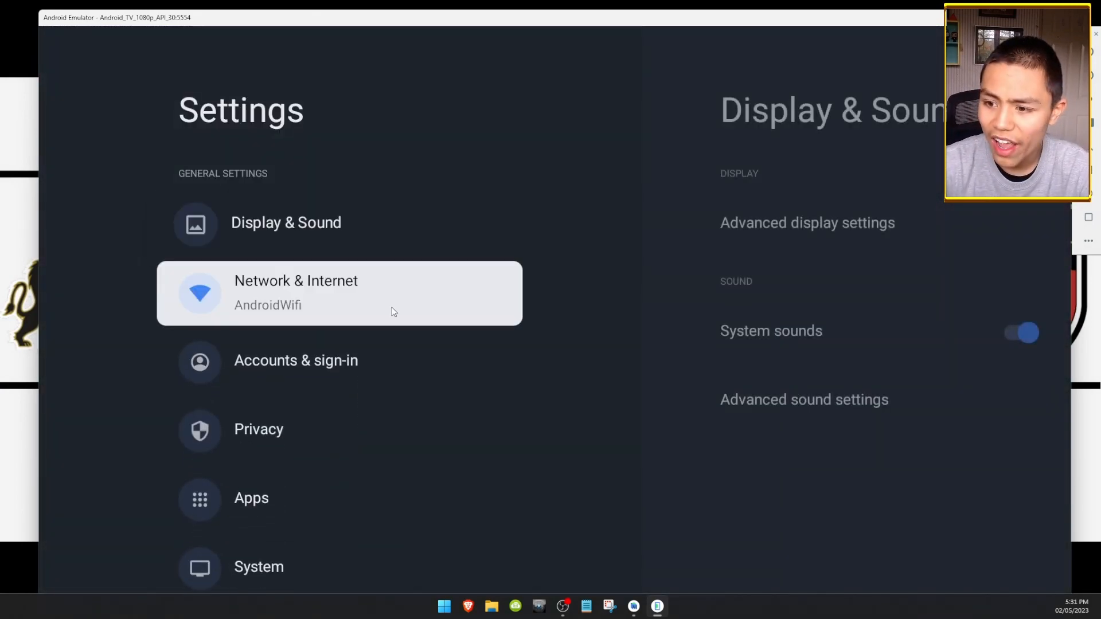
key("Down")
key("Down")
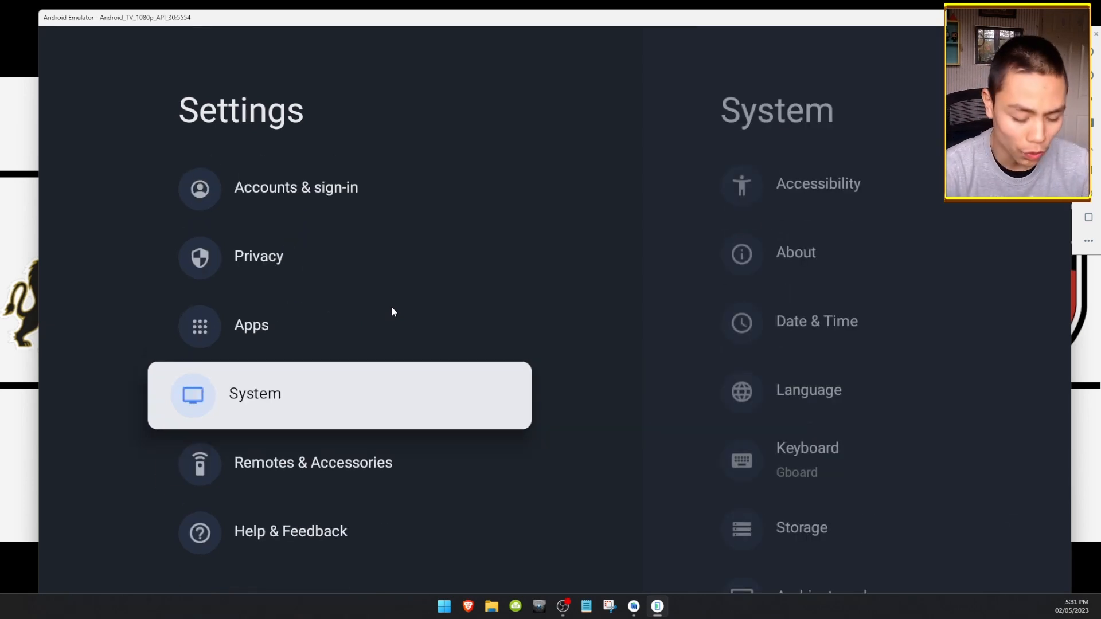
key("Return")
- Look through the entries of the System settings from Accessibility to Restart
key("Down")
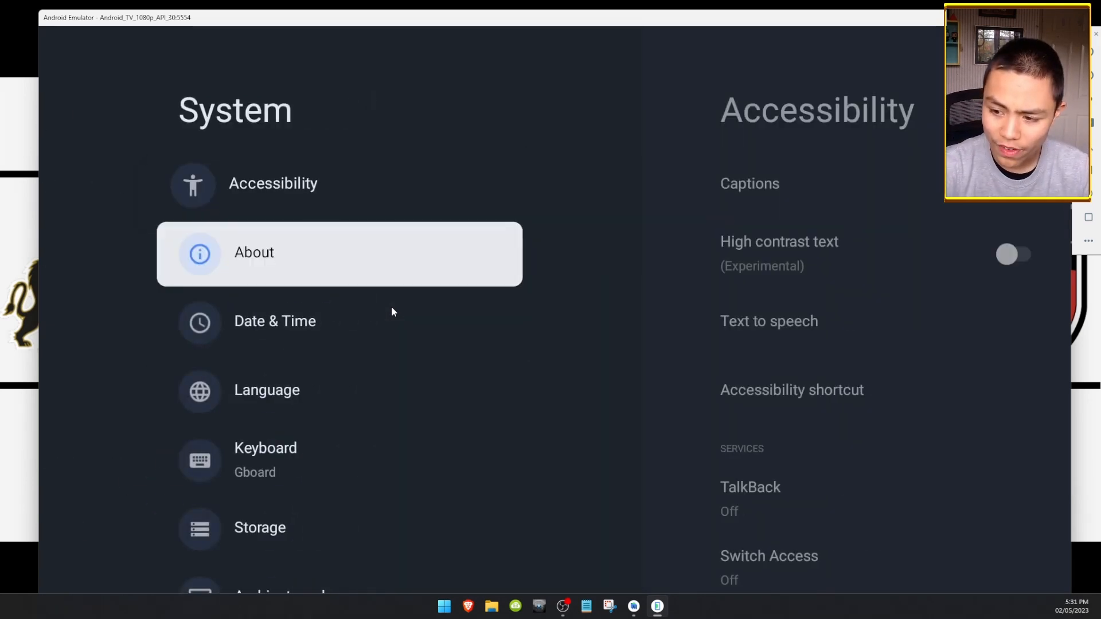
key("Down")
key("Down")
key("Down")
key("Down")
key("Down")
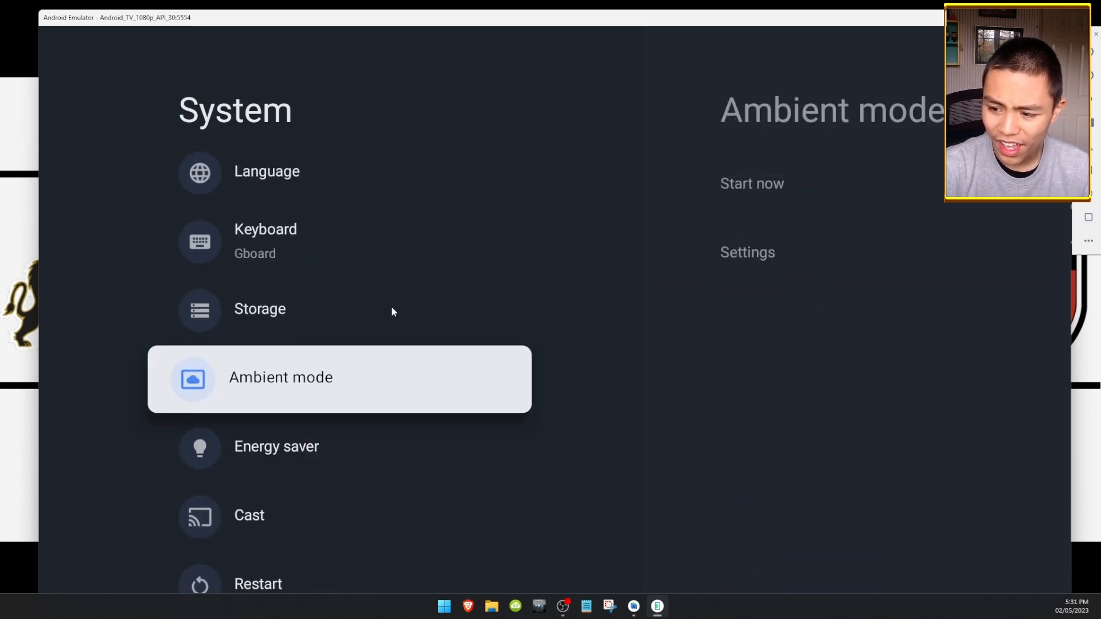
key("Down")
key("Down")
key("Down")
key("Up")
key("Up")
key("Up")
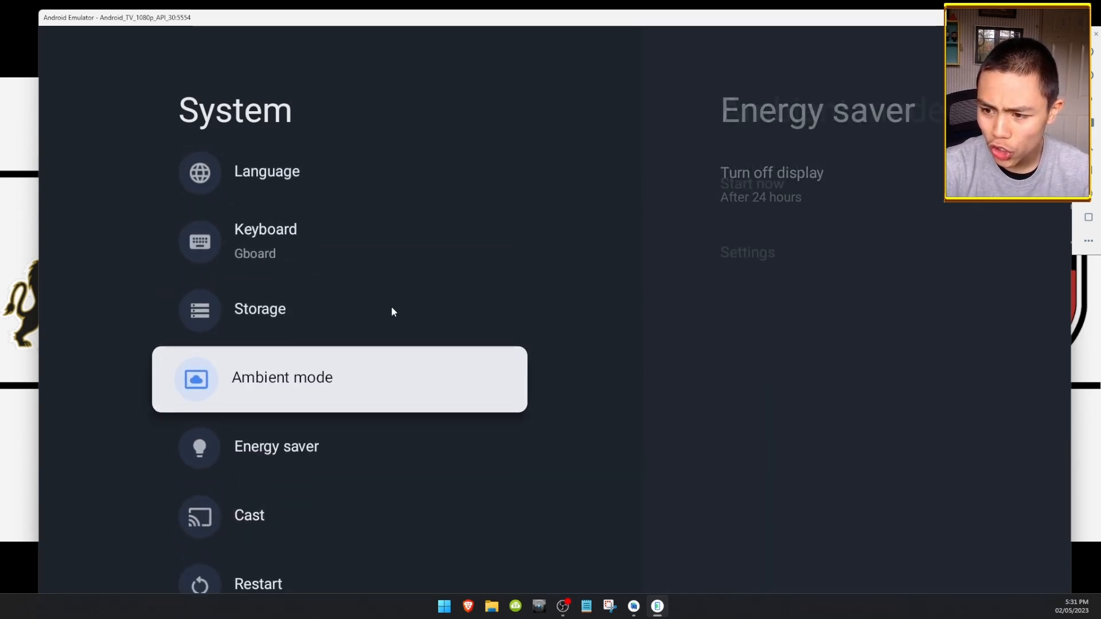
key("Up")
key("Up")
key("Up")
key("Up")
key("Up")
key("Up")
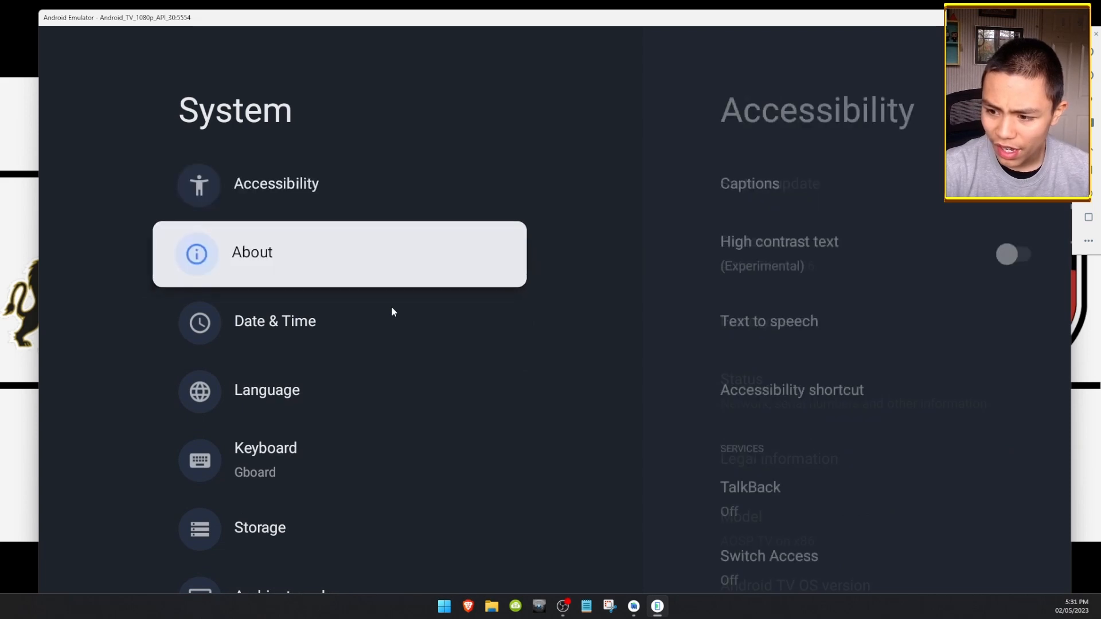
key("Down")
key("Down")
key("Down")
key("Down")
key("Down")
key("Down")
key("Down")
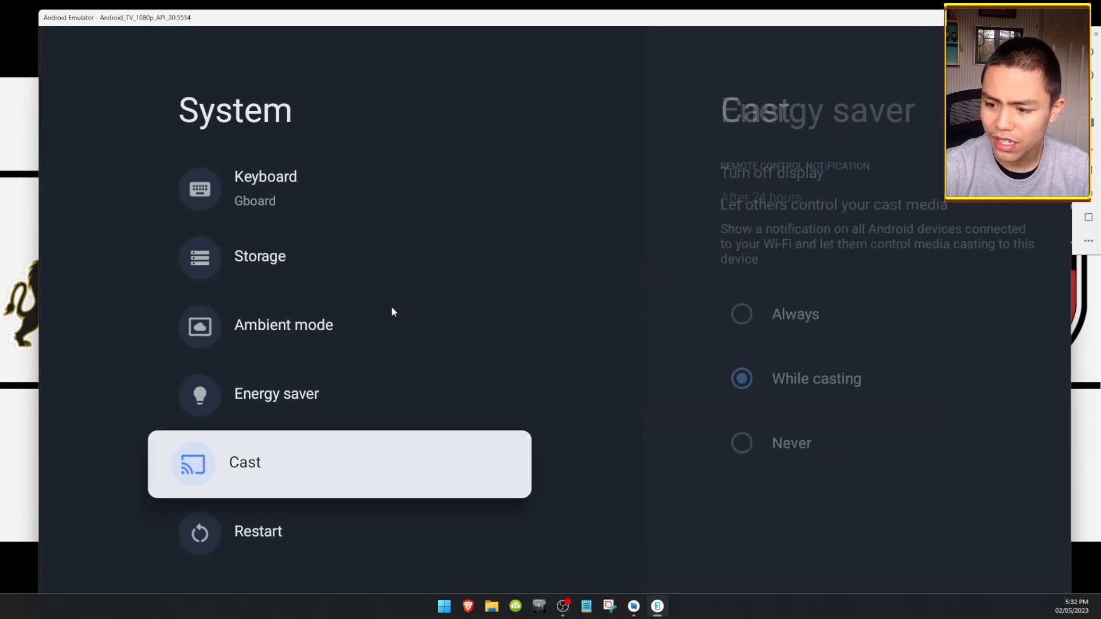
key("Up")
key("Up")
key("Up")
key("Up")
key("Up")
key("Up")
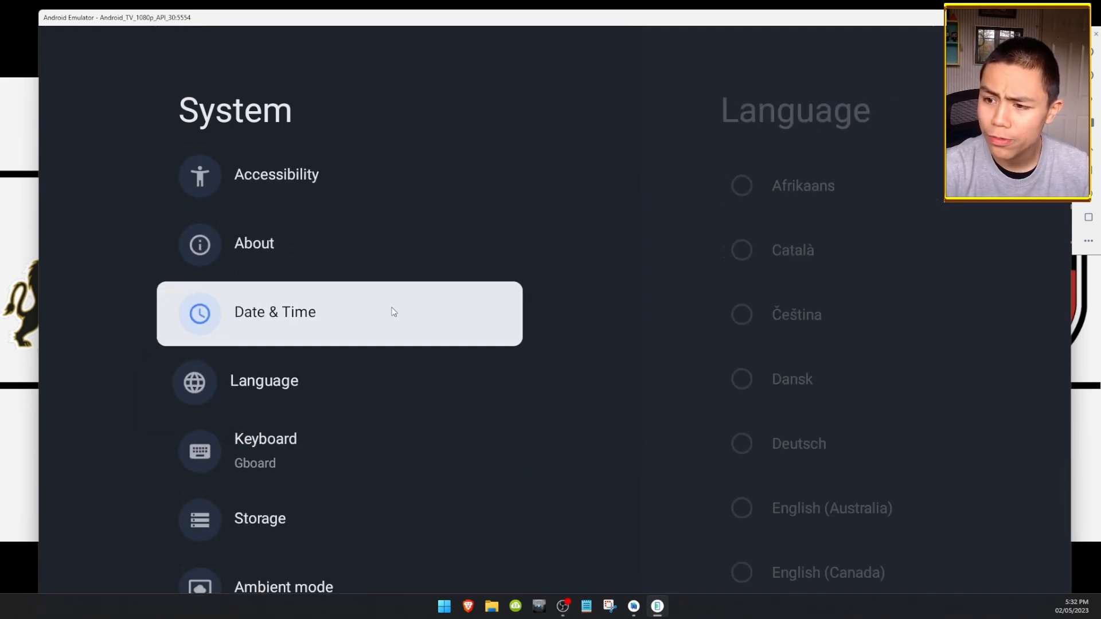
- Open the About section of the System settings and go to the Android TV OS build entry
key("Up")
key("Right")
key("Down")
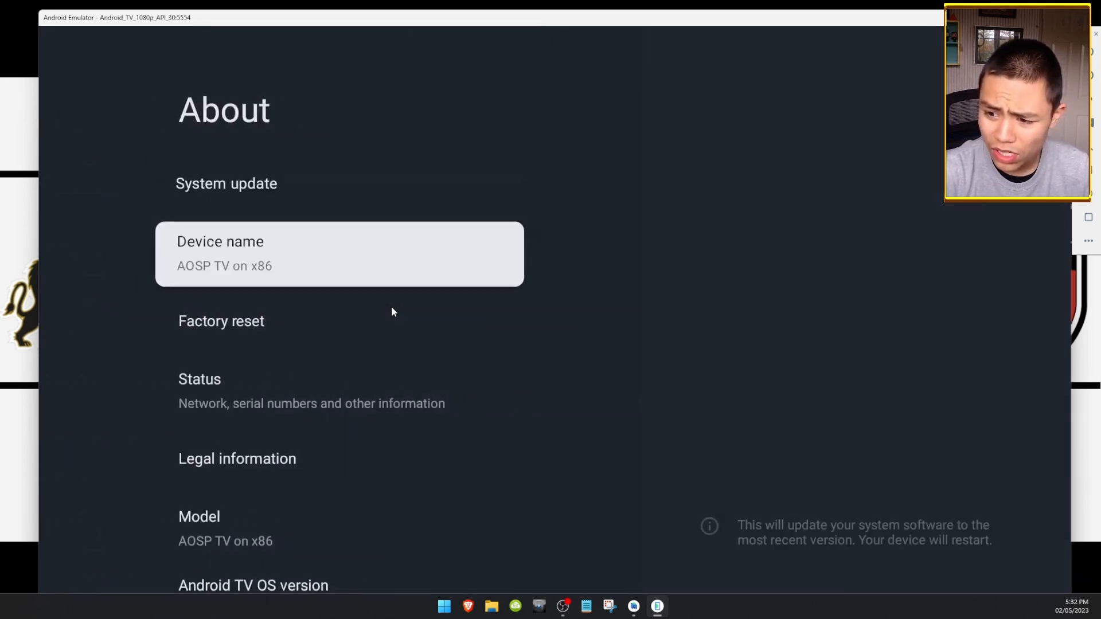
key("Down")
key("Down")
key("Down")
key("Down")
key("Down")
key("Down")
key("Down")
key("Down")
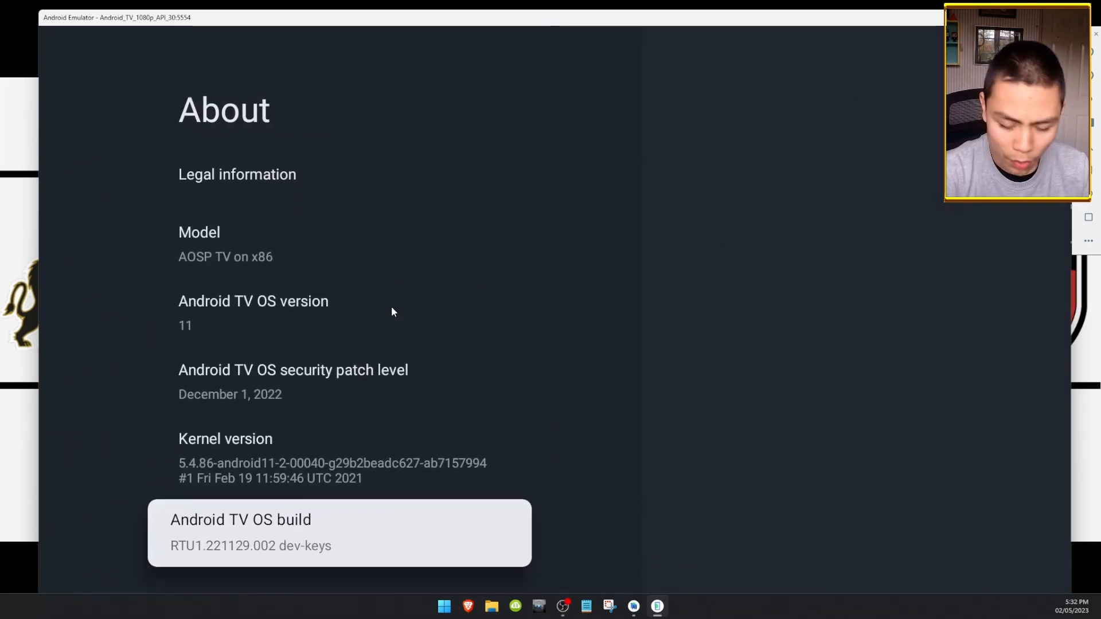
- Activate the Android TV OS build entry seven times to unlock developer mode
key("Return")
key("Return")
key("Return")
key("Return")
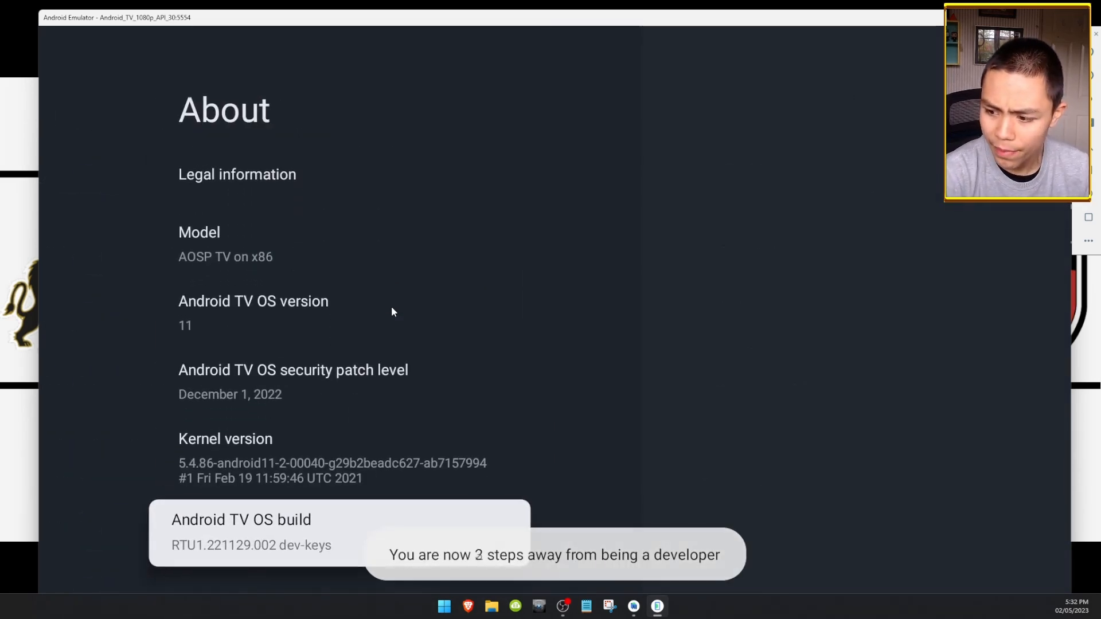
key("Return")
key("Return")
key("Return")
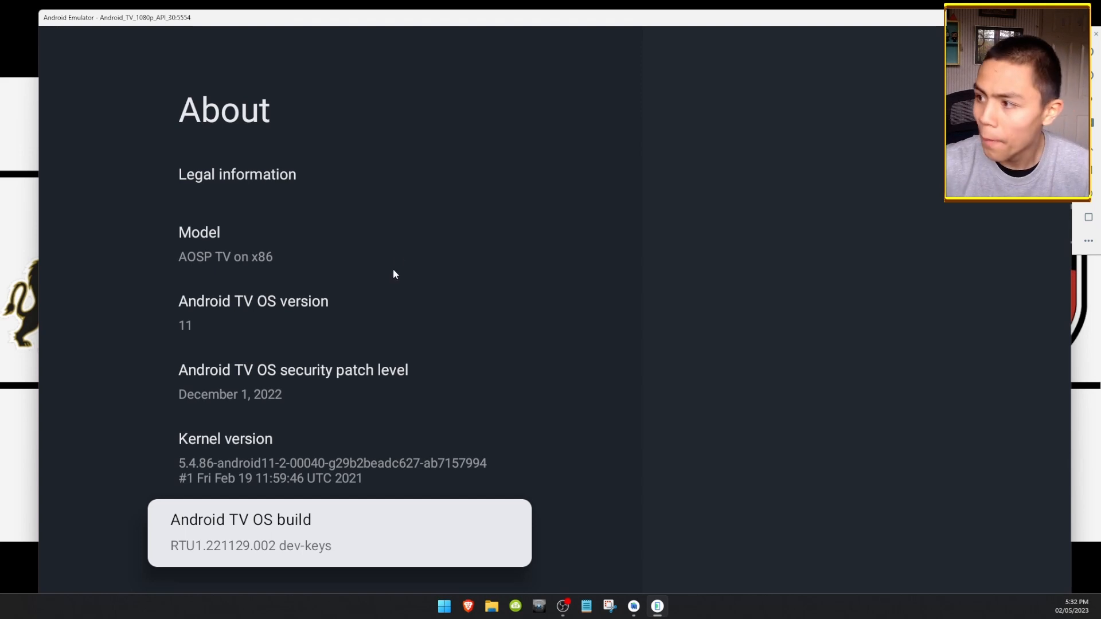
- Return to the System settings list and look for the Developer options entry
left_click(1089, 170)
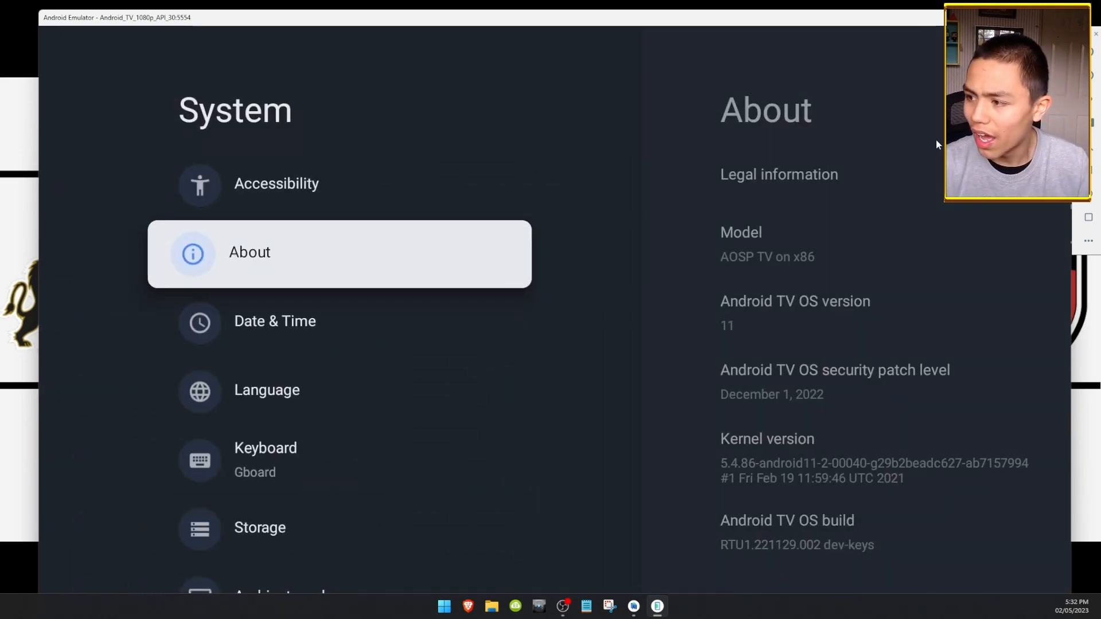
key("Down")
key("Down")
key("Down")
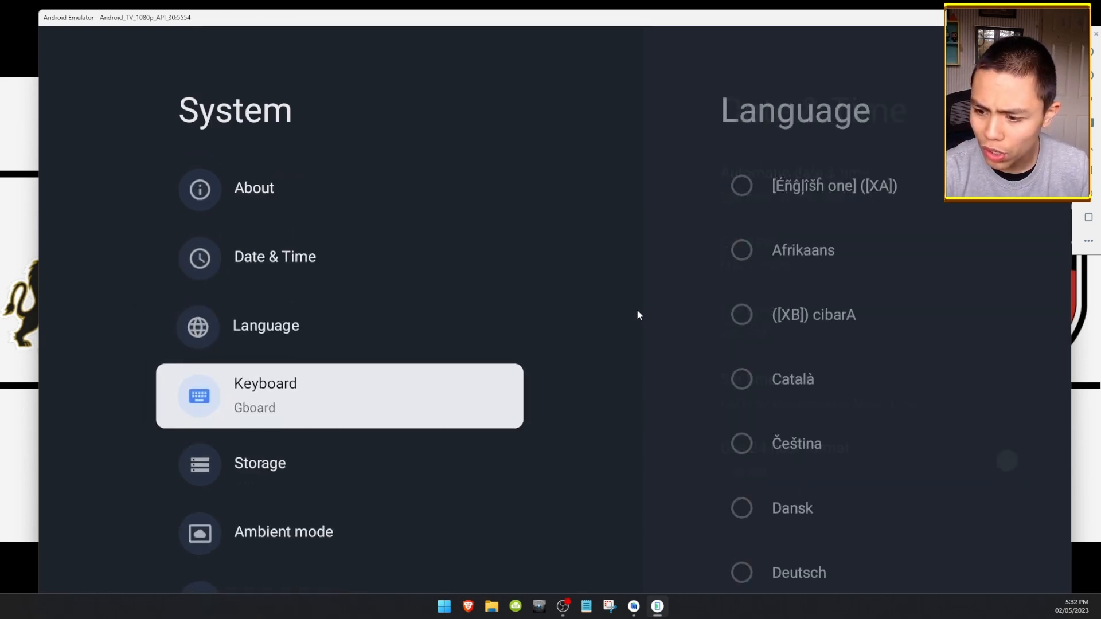
key("Down")
key("Down")
key("Down")
key("Down")
key("Down")
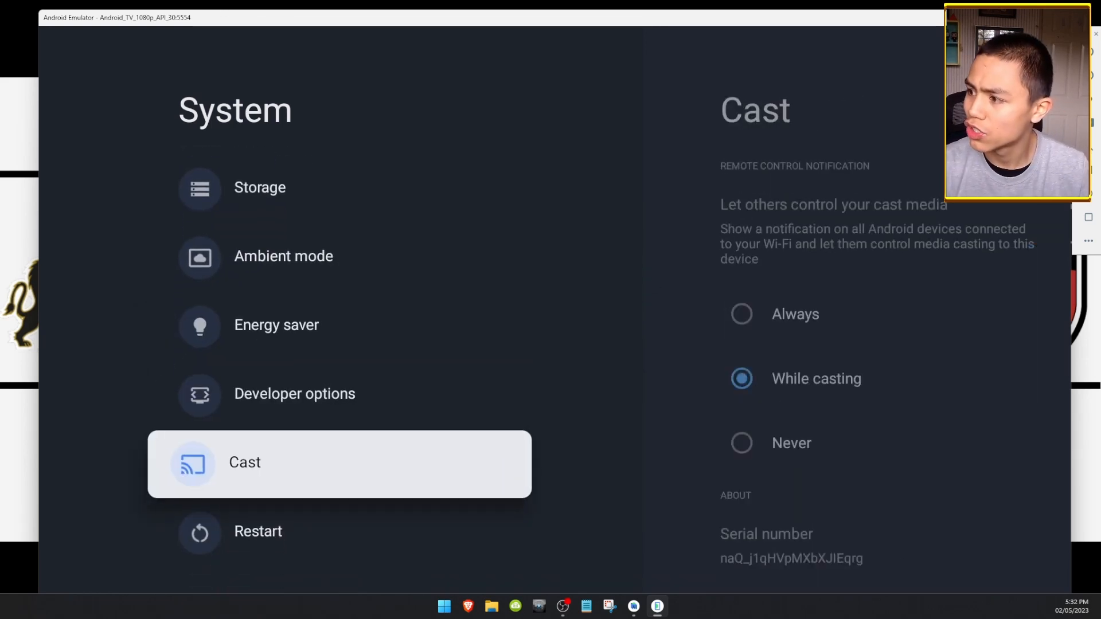
- Leave the System settings, open the Apps settings and go to the Security & Restrictions entry
key("Escape")
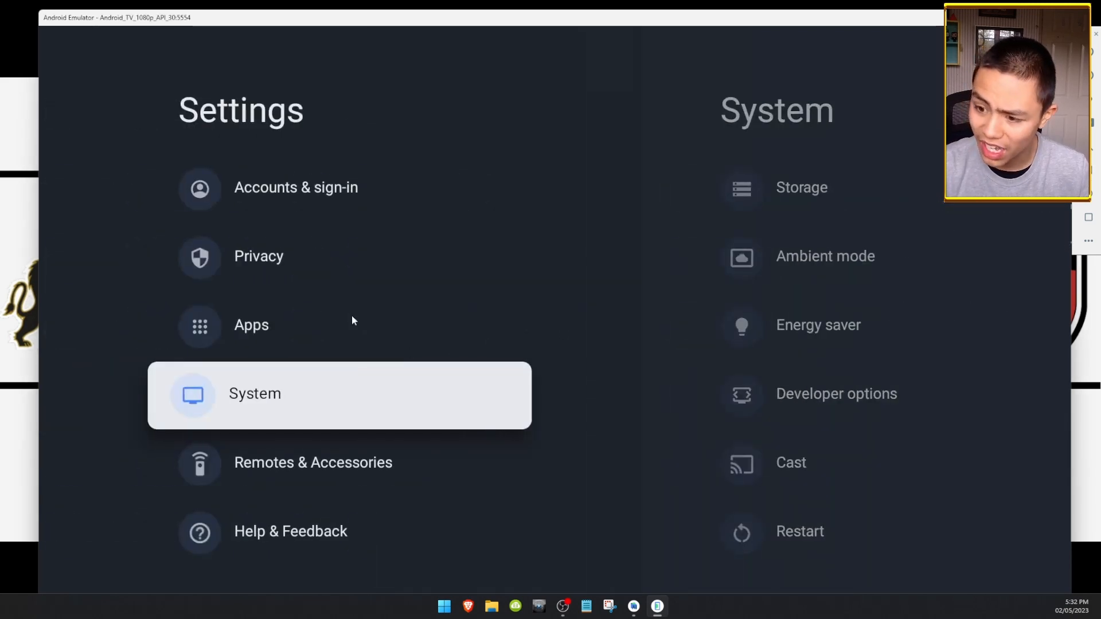
key("Up")
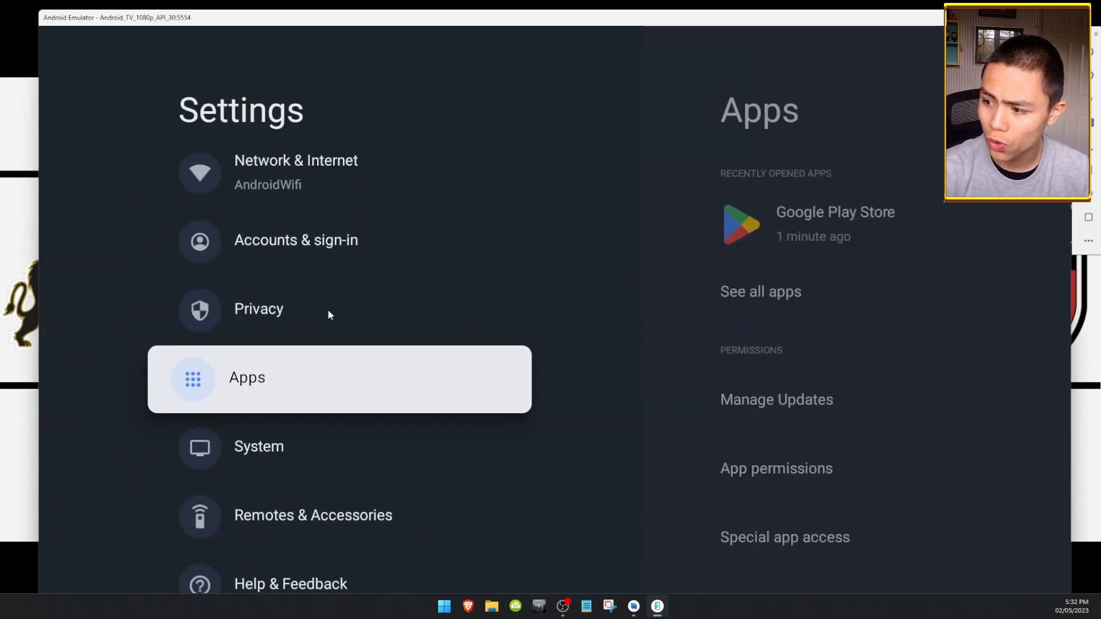
key("Return")
key("Down")
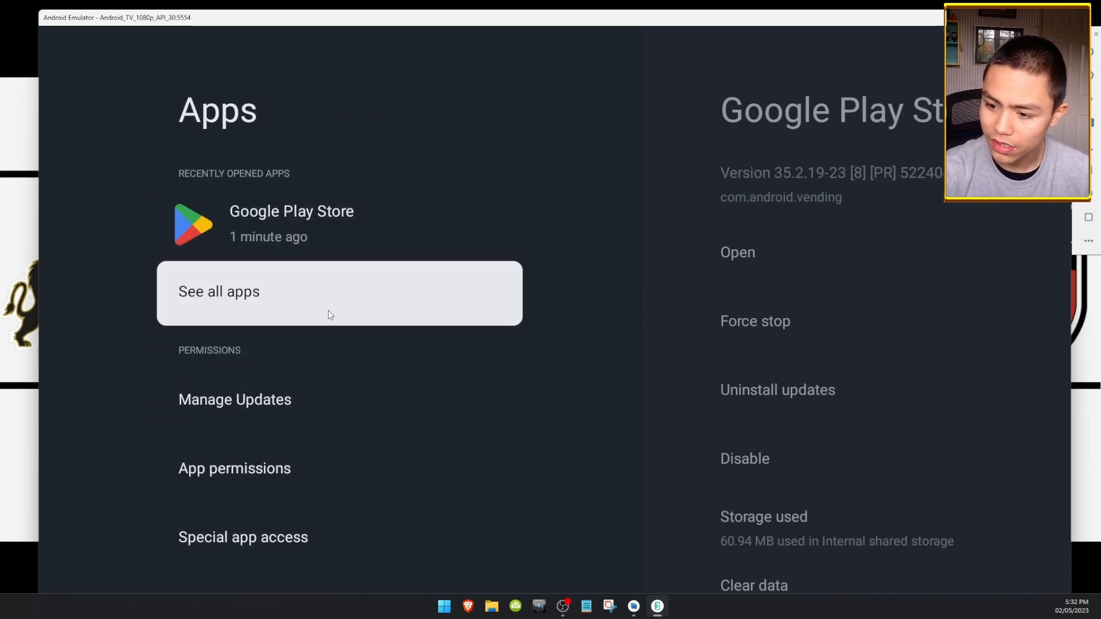
key("Down")
key("Down")
key("Down")
key("Down")
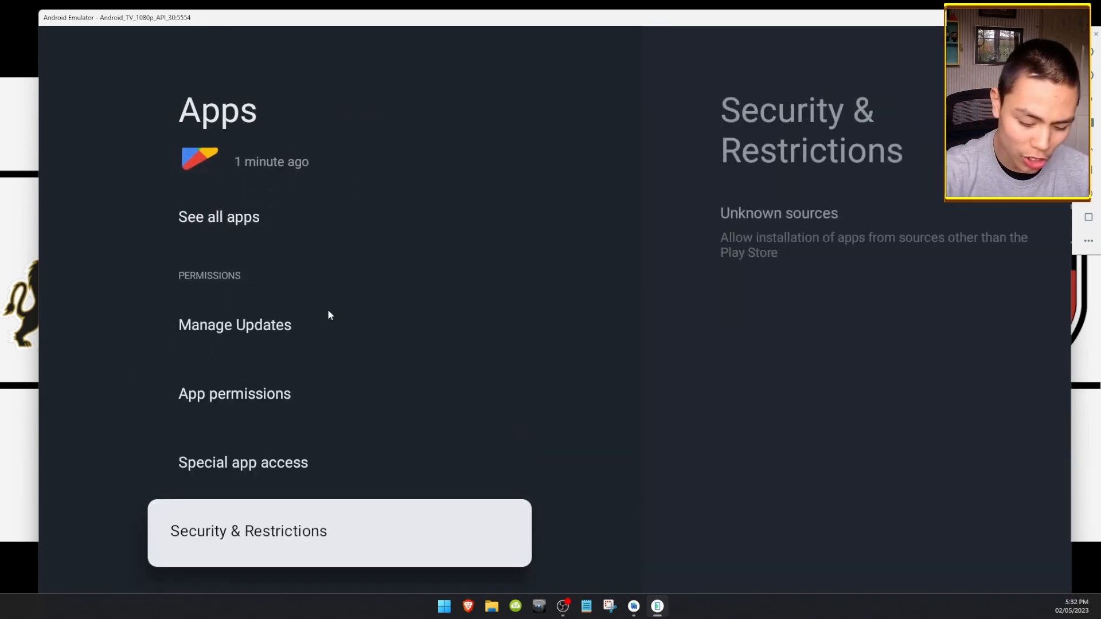
- Allow Downloader to install unknown apps in the Unknown sources setting of Security & Restrictions
key("Return")
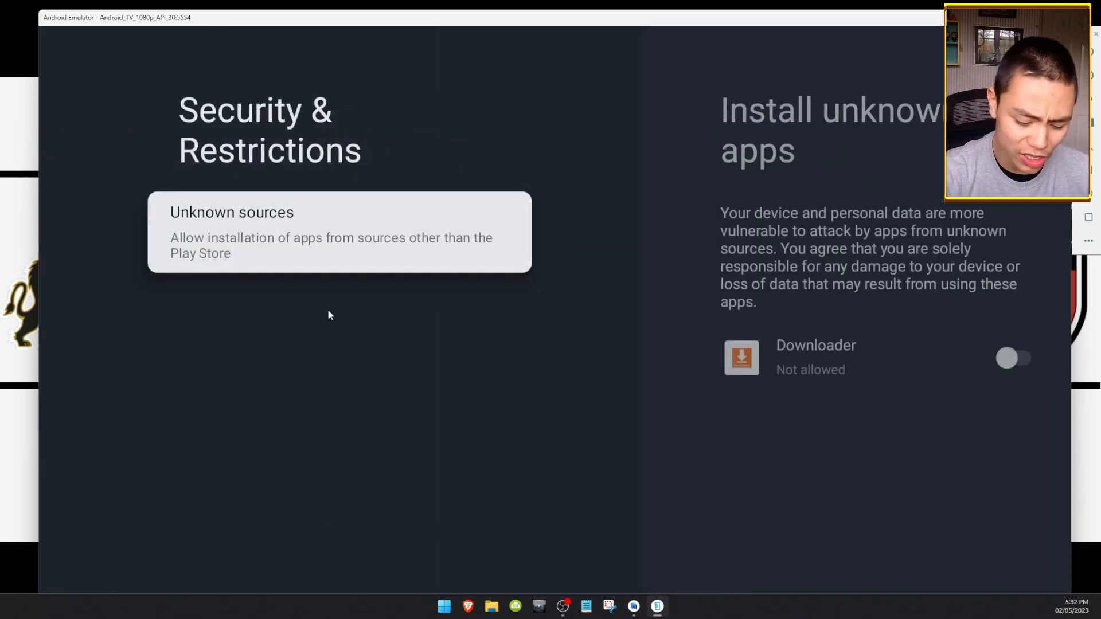
key("Return")
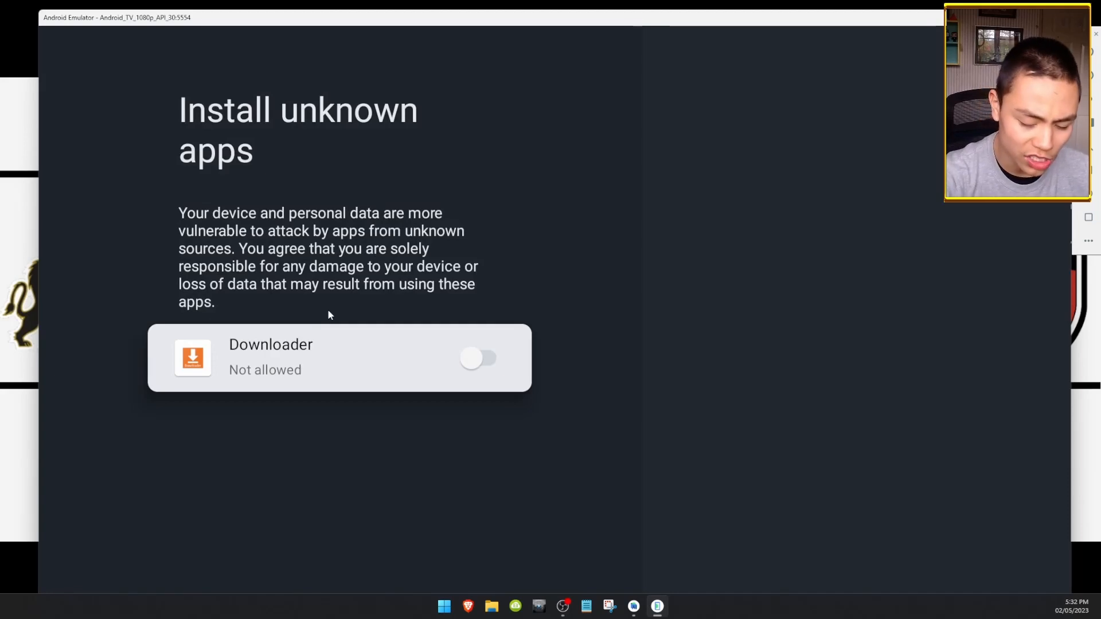
key("Return")
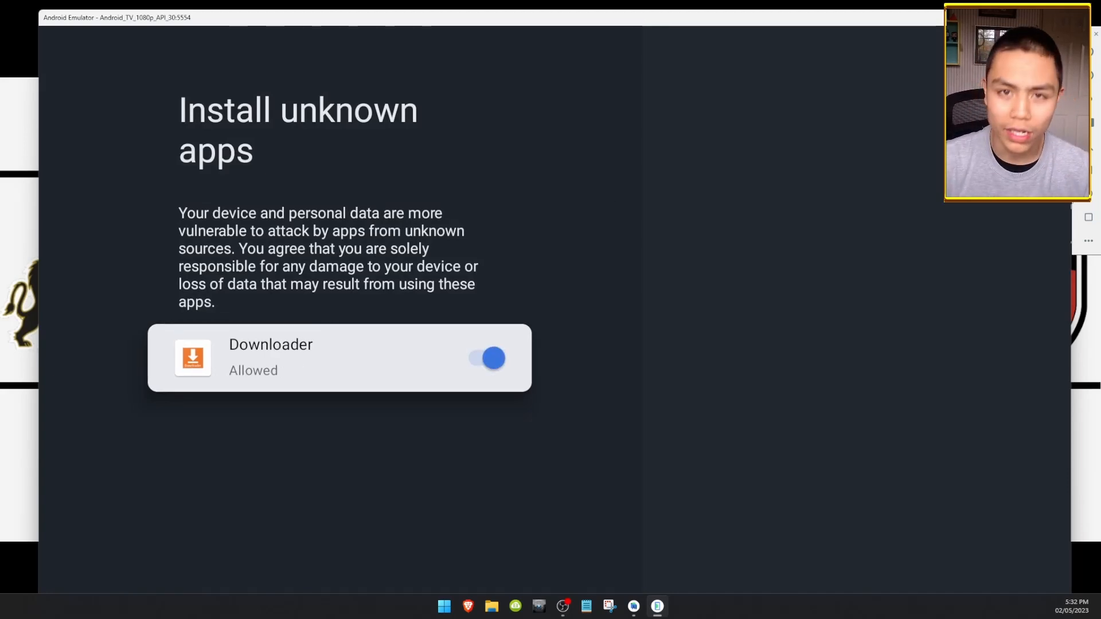
- Launch Downloader from Your apps on the home screen and allow it to access photos and media, dismissing its Quick Start Guide
left_click(1092, 197)
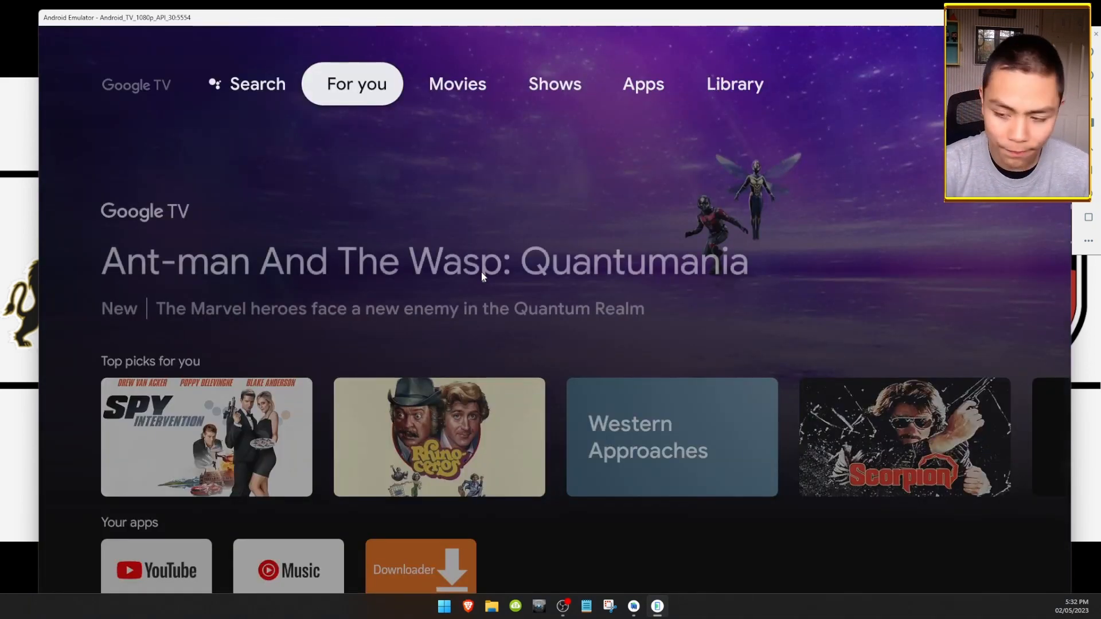
key("Down")
key("Down")
key("Right")
key("Right")
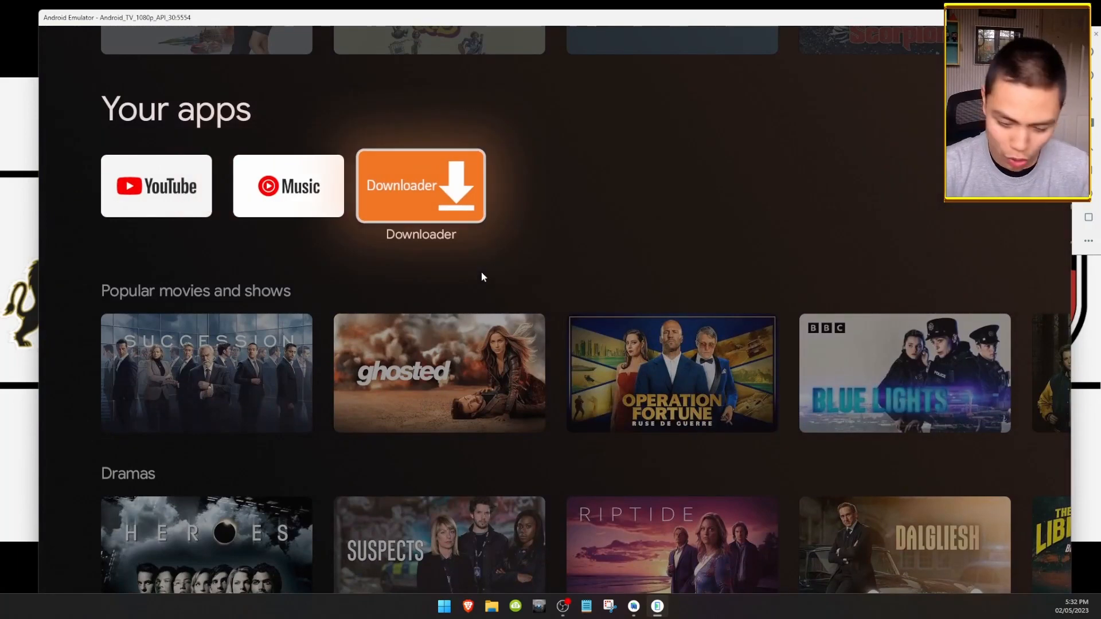
key("Return")
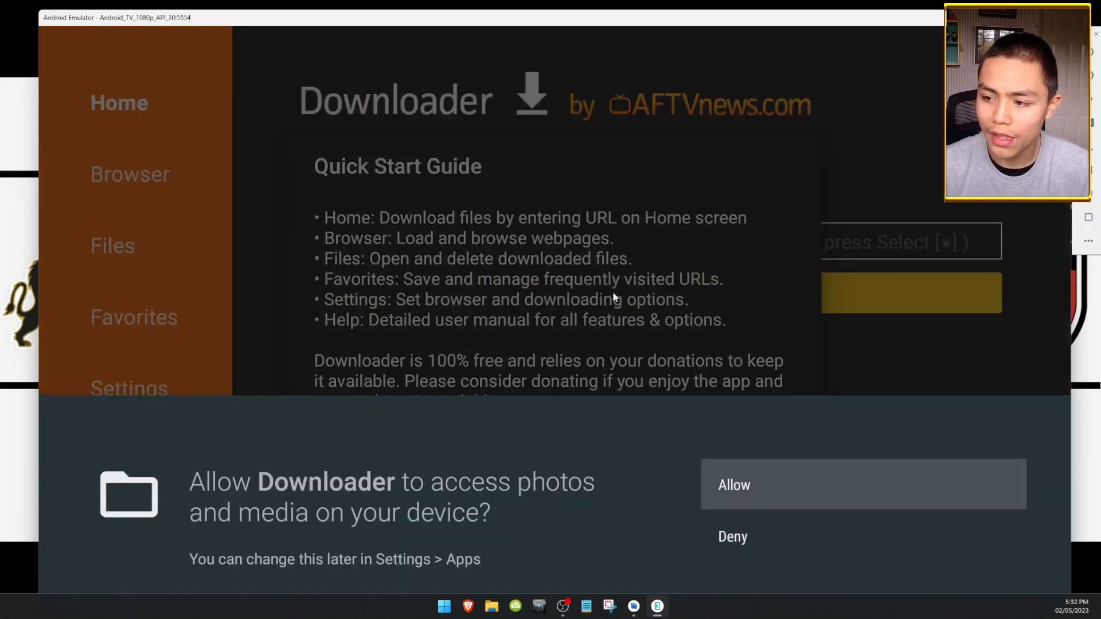
left_click(738, 492)
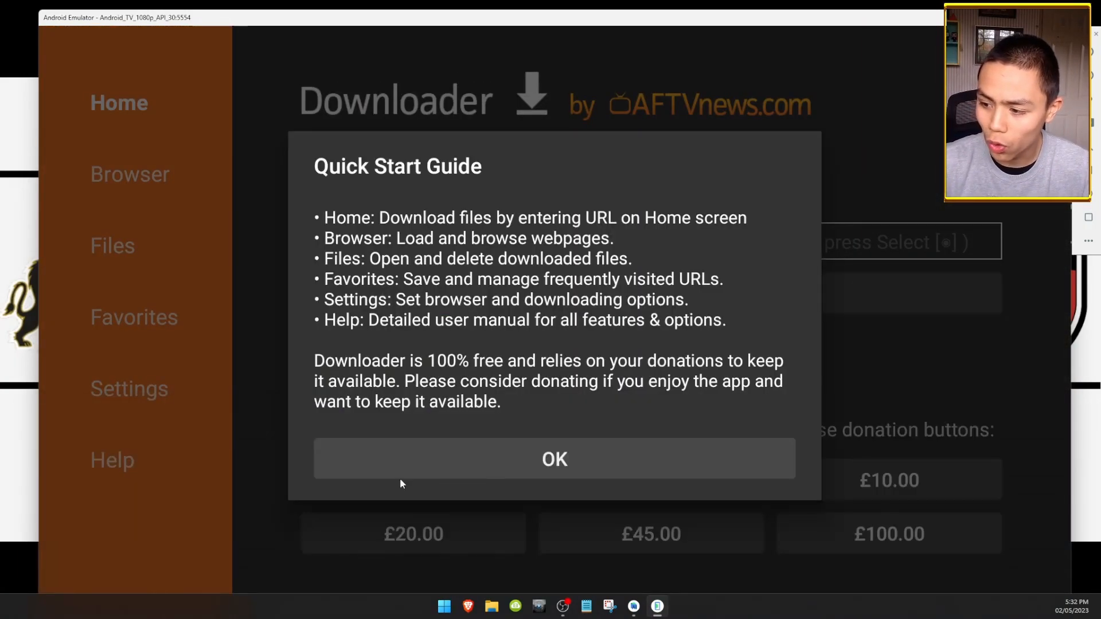
left_click(502, 462)
- Load the code 826476 from Downloader's URL field and agree to the privacy notice
left_click(457, 254)
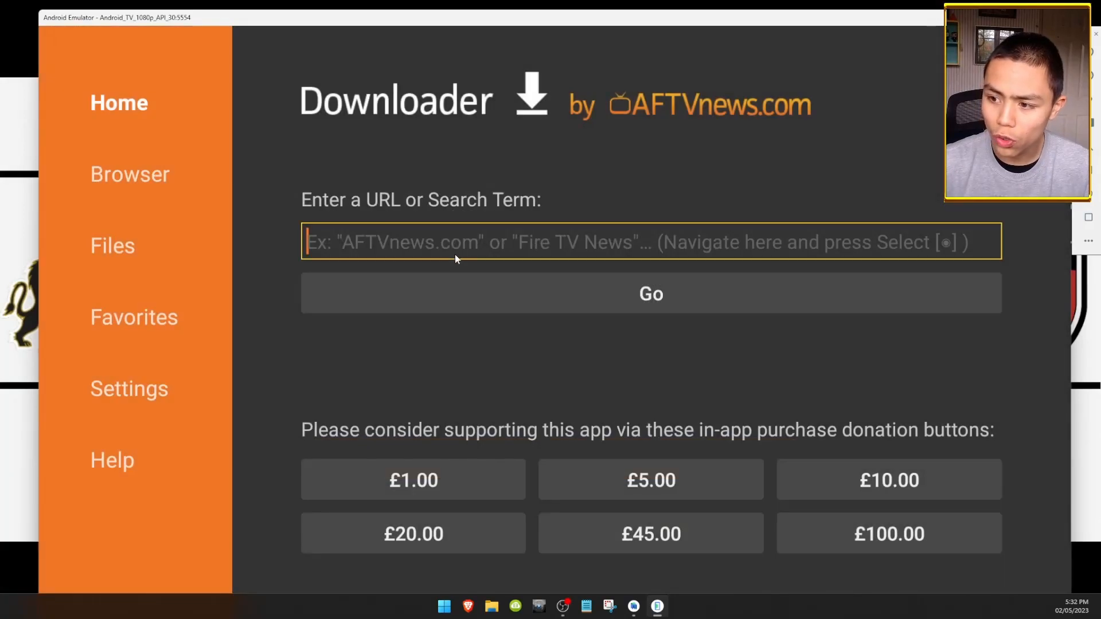
type("8u")
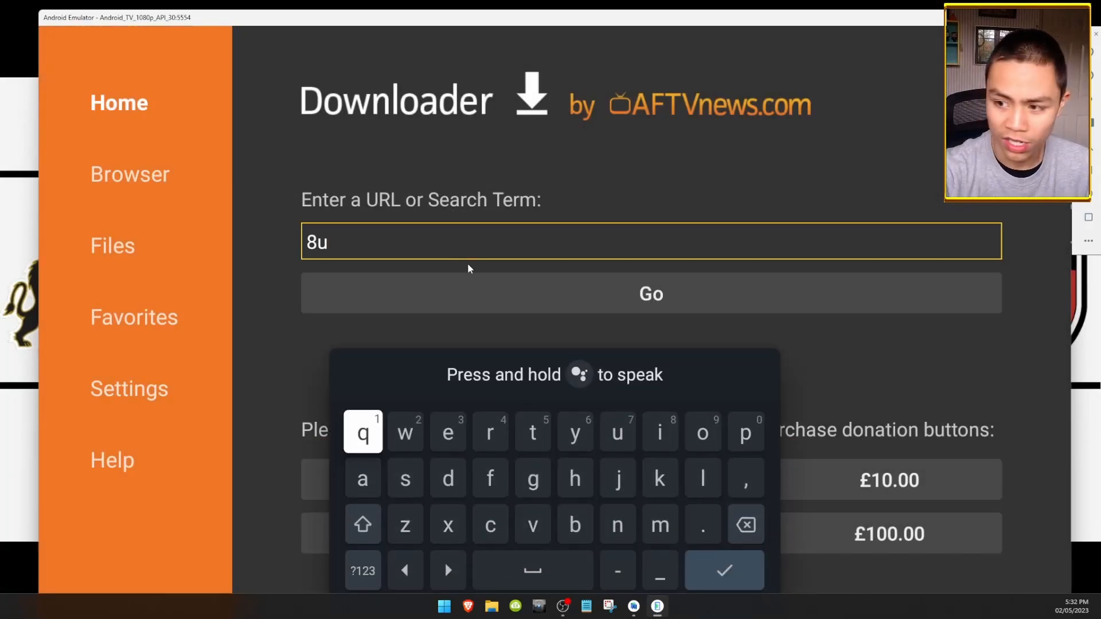
key("BackSpace")
type("26476")
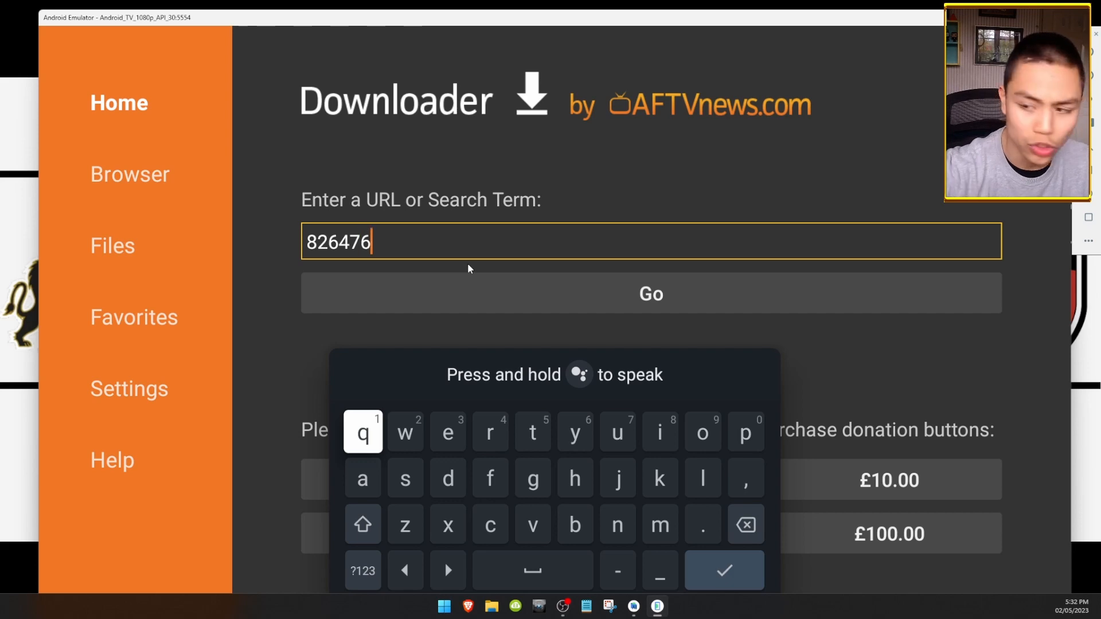
left_click(569, 285)
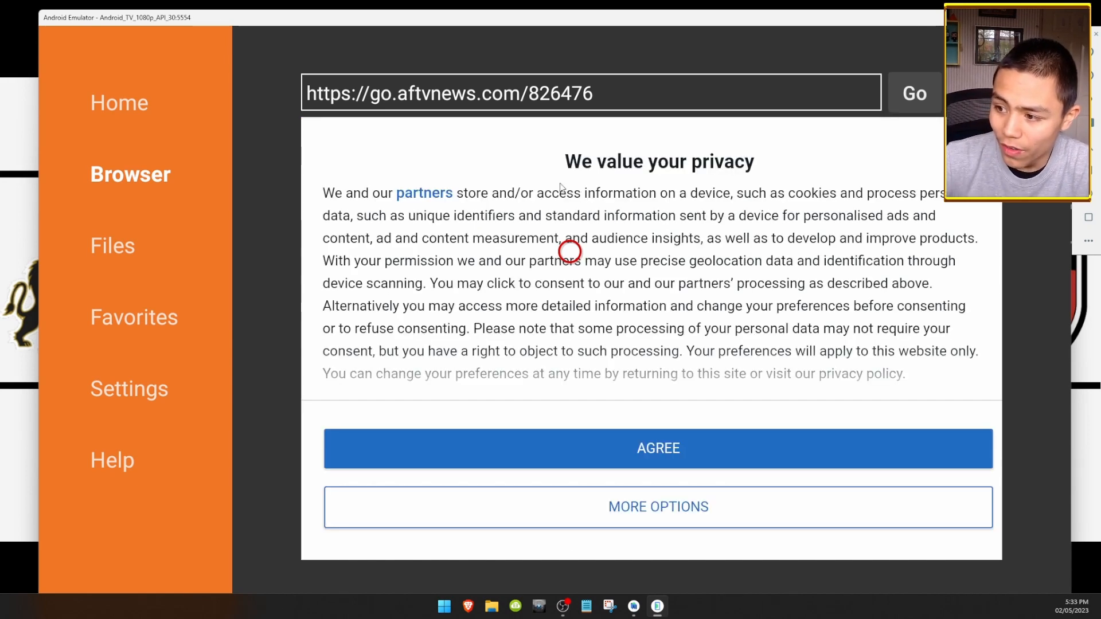
left_click(676, 456)
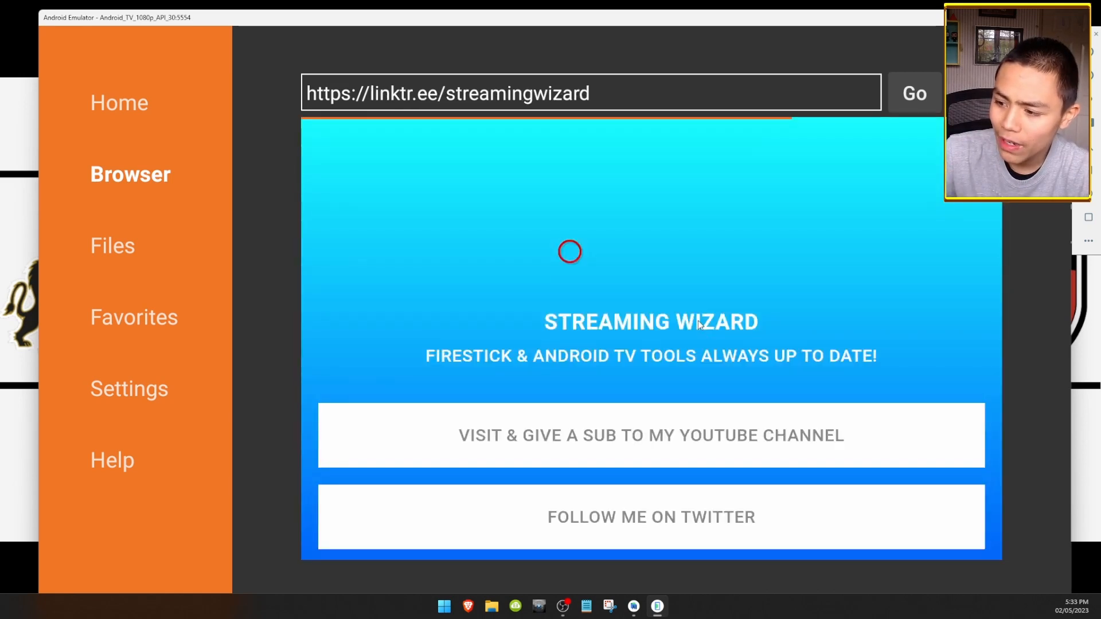
- Accept the cookies on the Streaming Wizard page
key("Down")
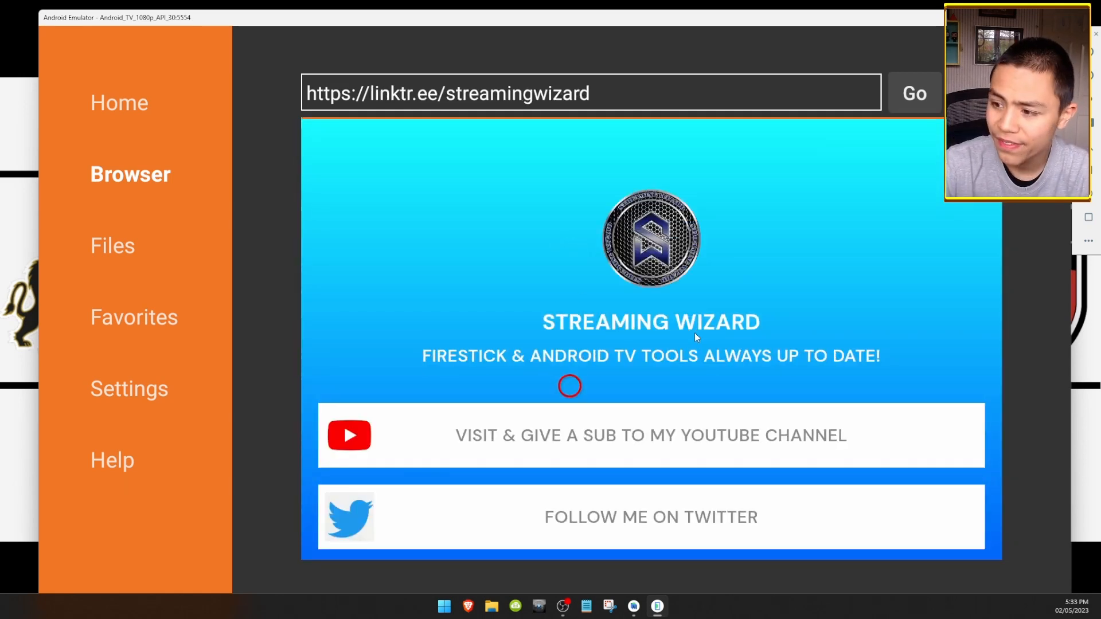
key("Down")
key("Right")
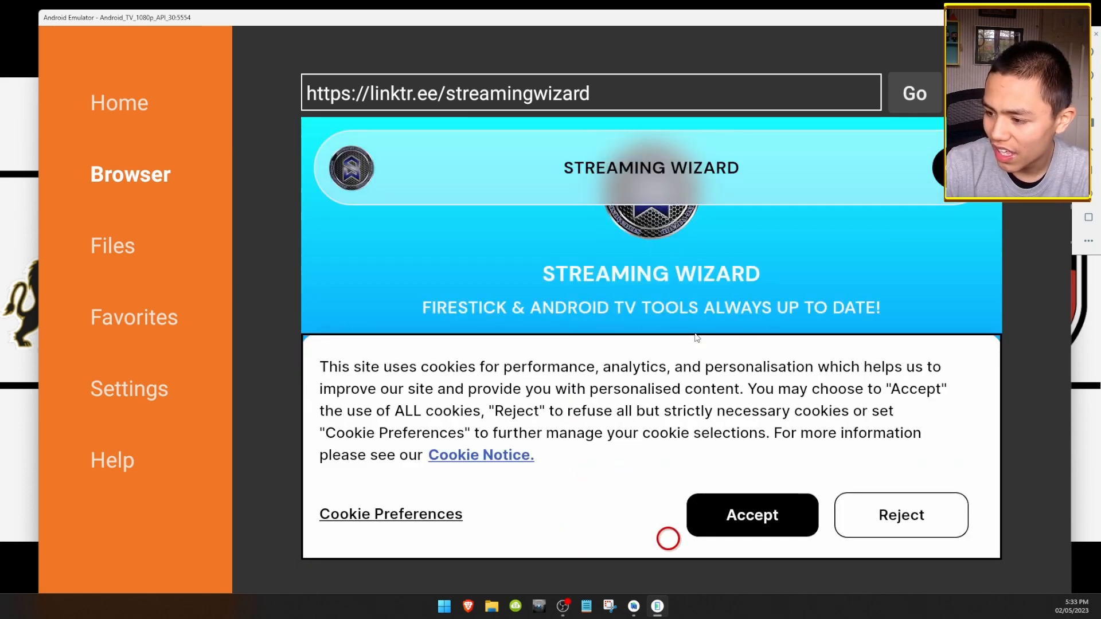
key("Right")
key("Up")
key("Down")
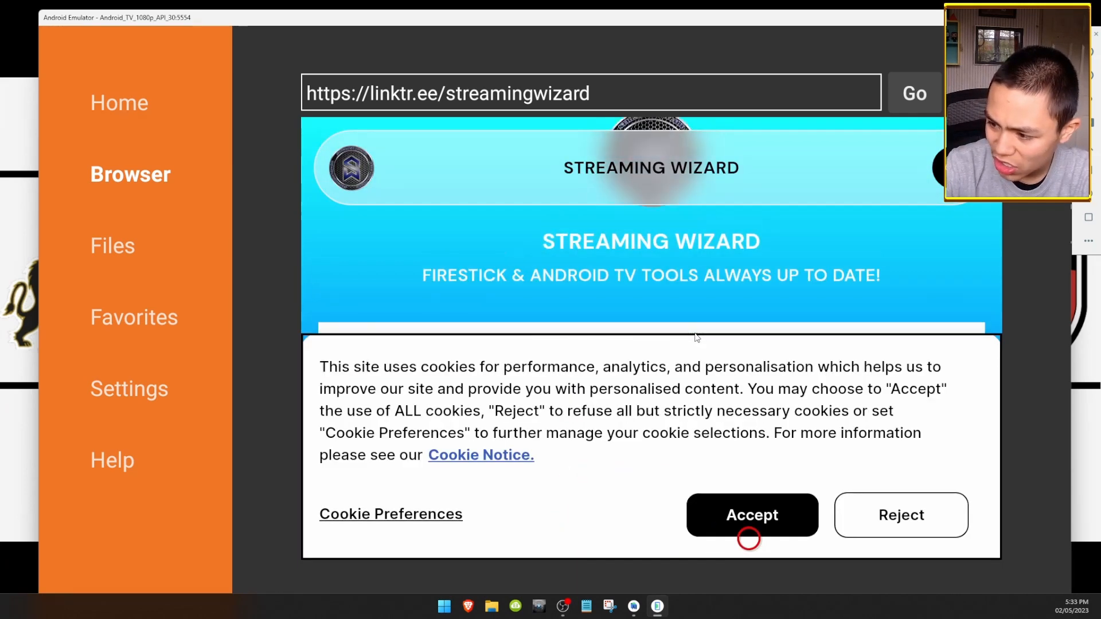
key("Return")
- Download Aptoide TV from the Application Stores section of the Streaming Wizard page
key("Down")
key("Down")
key("Down")
key("Down")
key("Down")
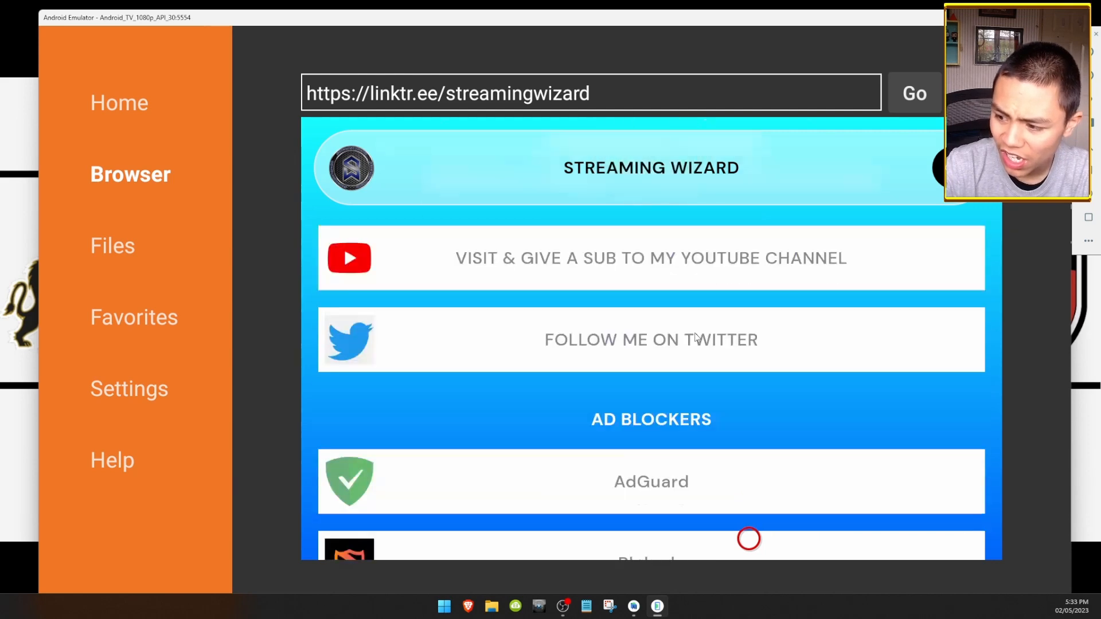
key("Down")
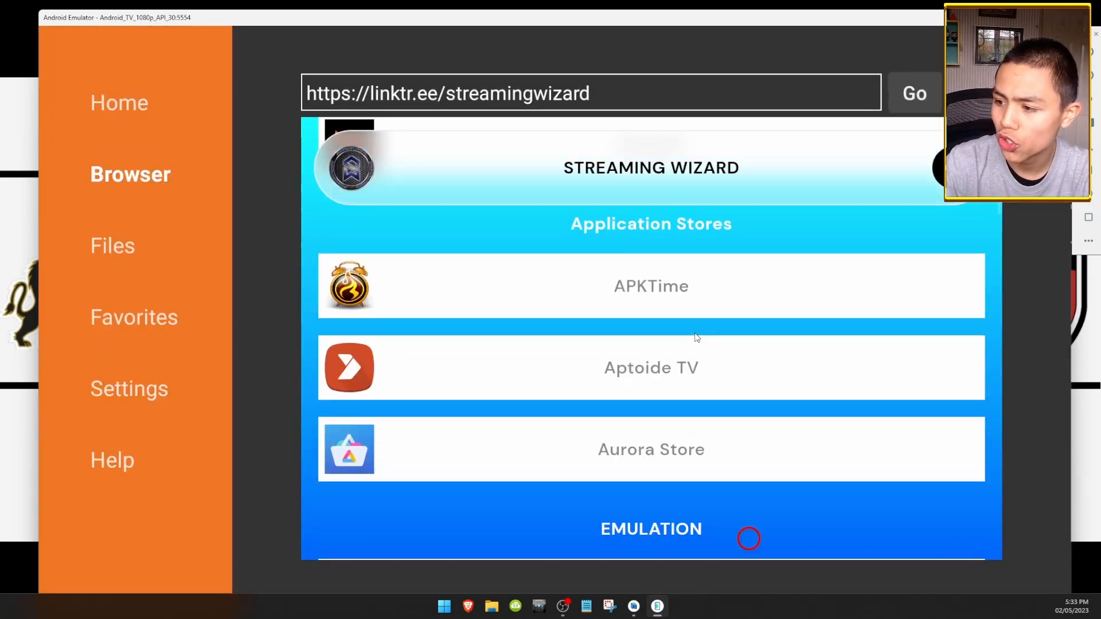
left_click(527, 385)
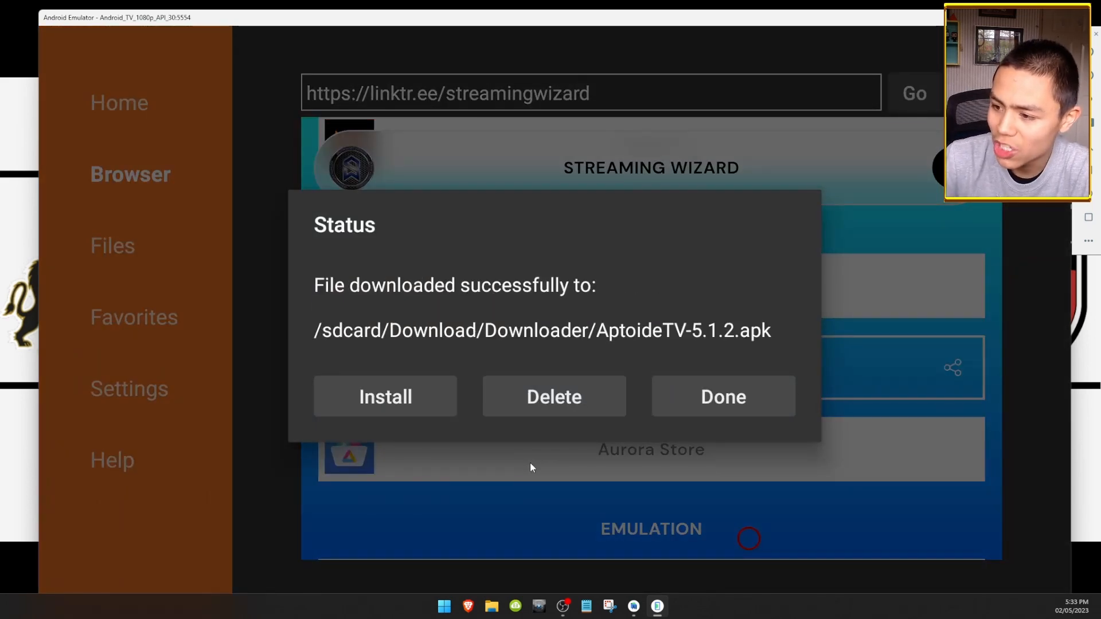
- Install Aptoide TV without opening it and delete the downloaded AptoideTV-5.1.2.apk file
key("Return")
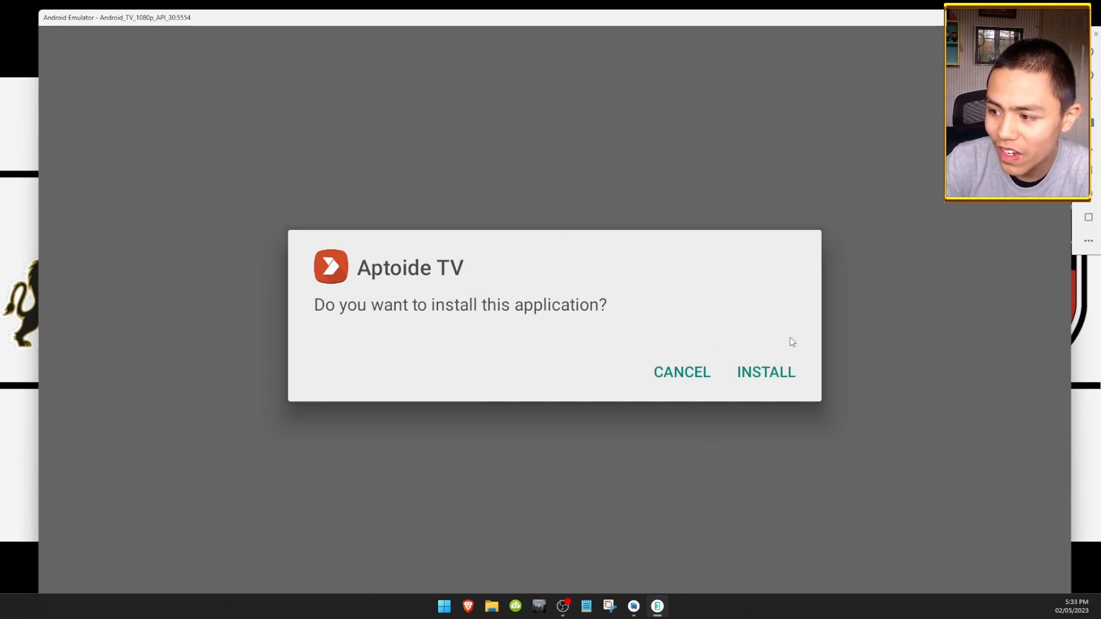
left_click(755, 377)
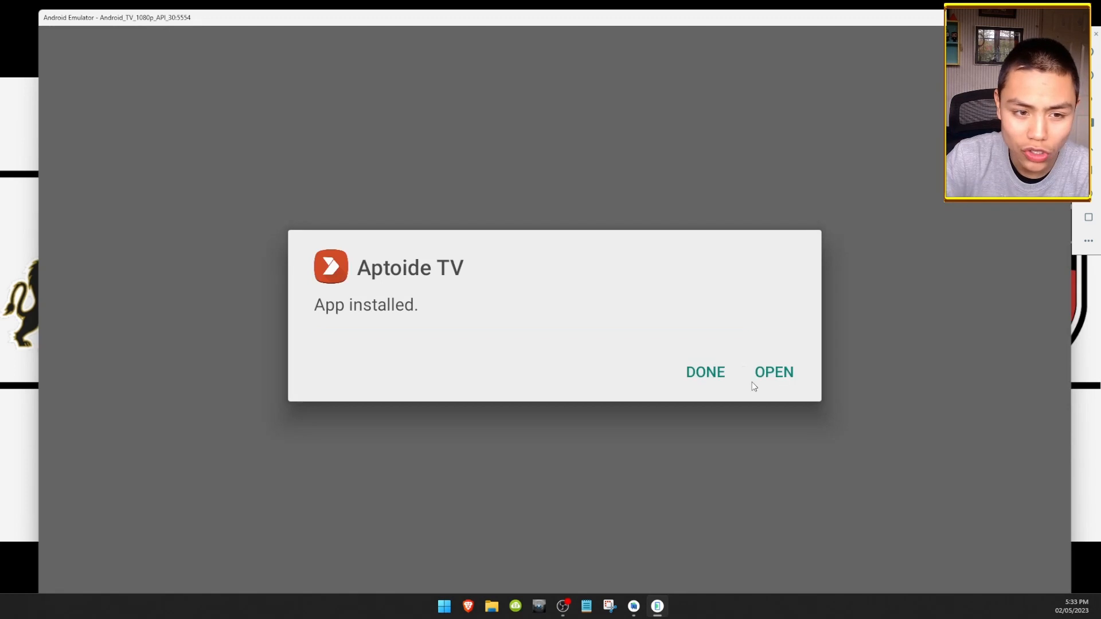
left_click(713, 376)
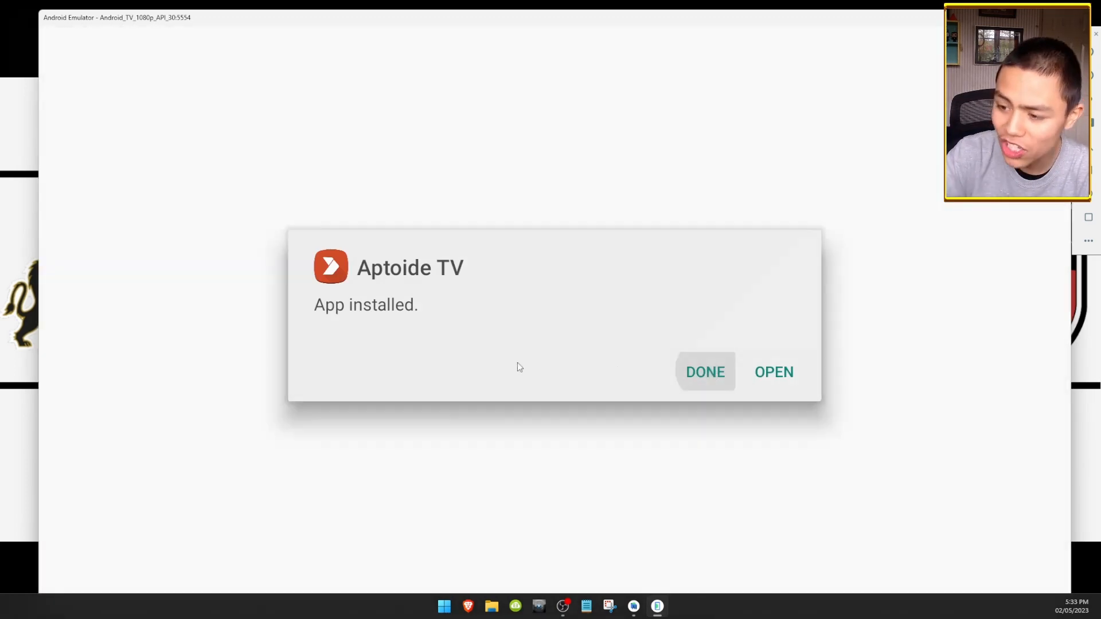
left_click(508, 395)
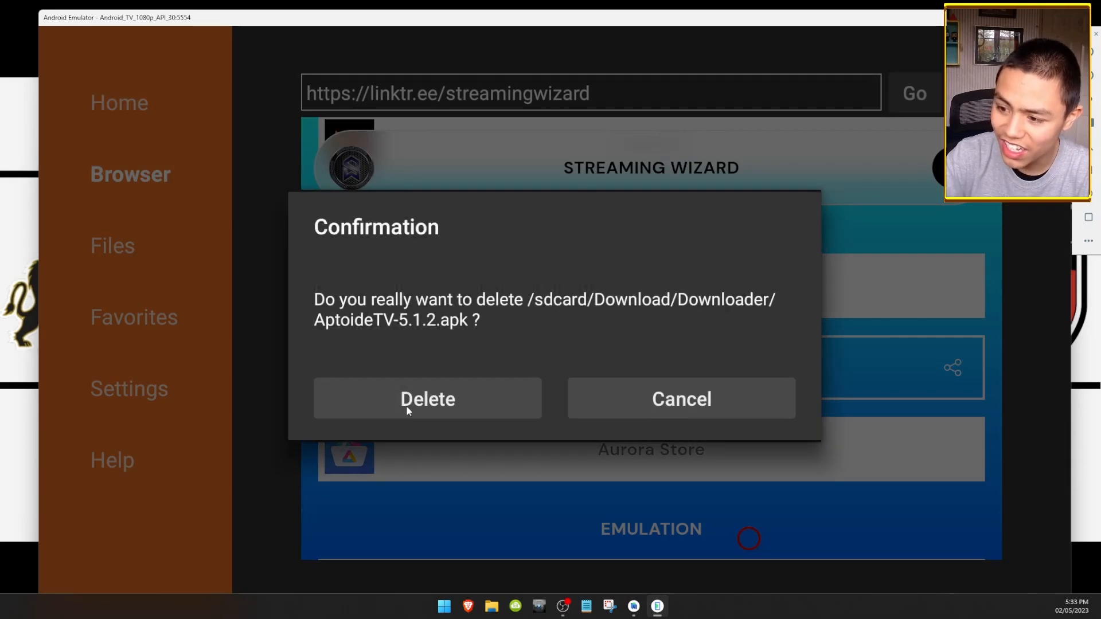
left_click(421, 401)
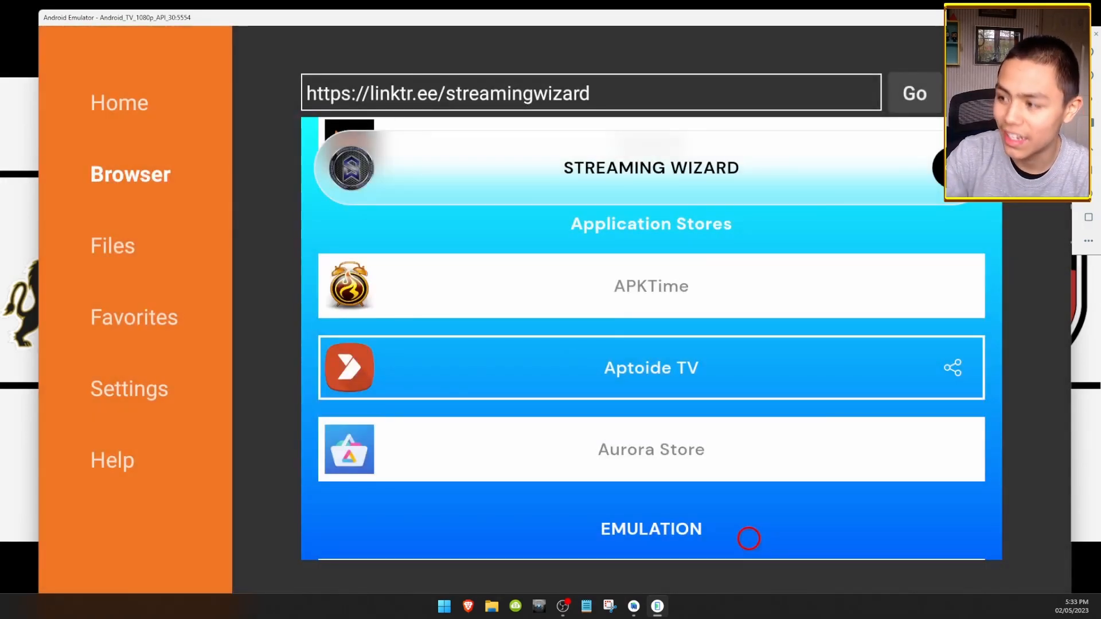
- Return to the Google TV home screen and open the quick settings panel beyond the Library entry
left_click(1088, 194)
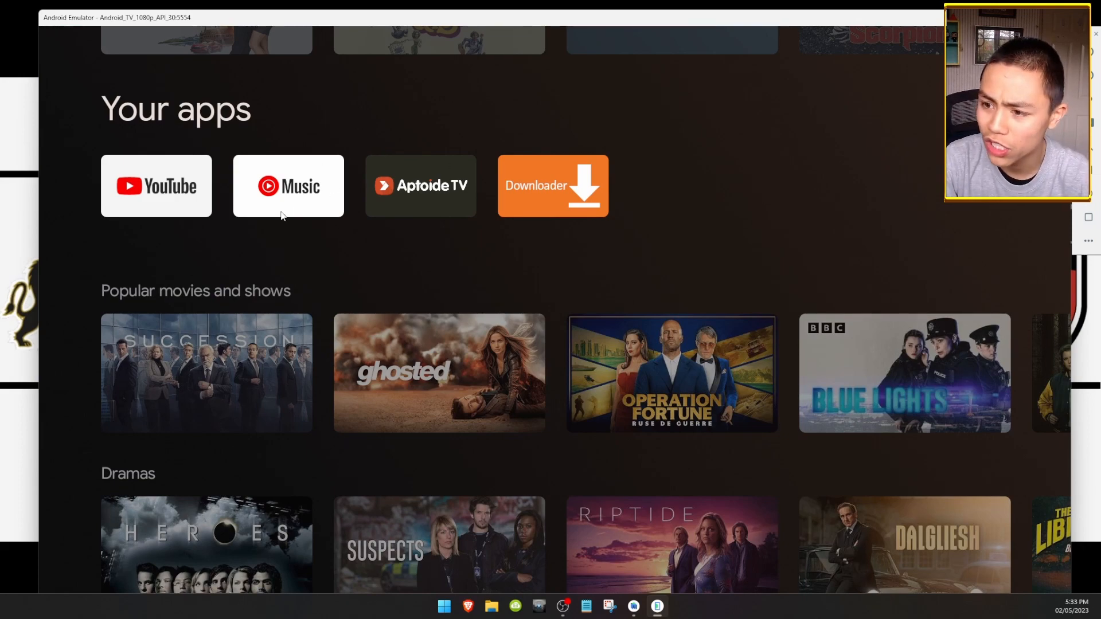
key("Up")
key("Up")
key("Up")
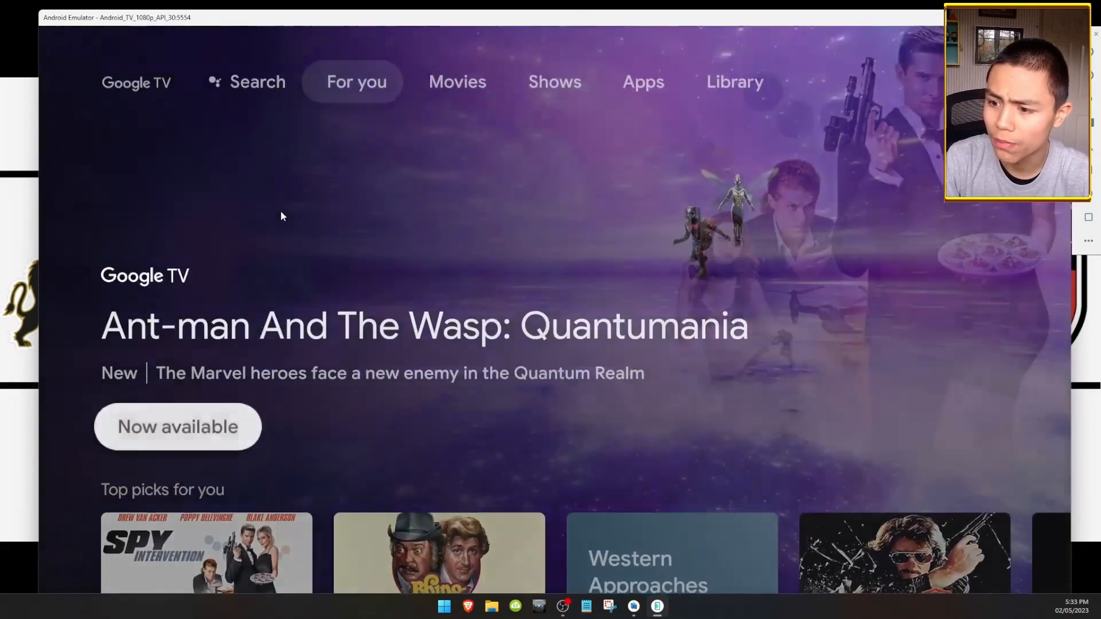
key("Right")
key("Right")
key("Right")
key("Right")
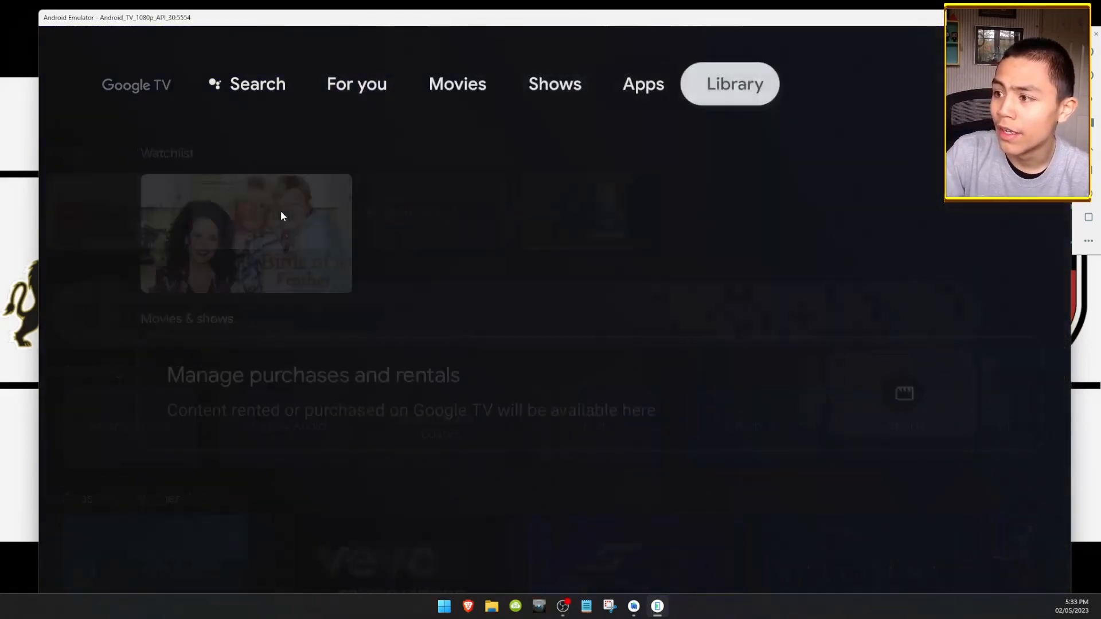
key("Right")
key("Return")
- Open the device Settings from the quick settings panel and enter the Apps section
key("Down")
key("Down")
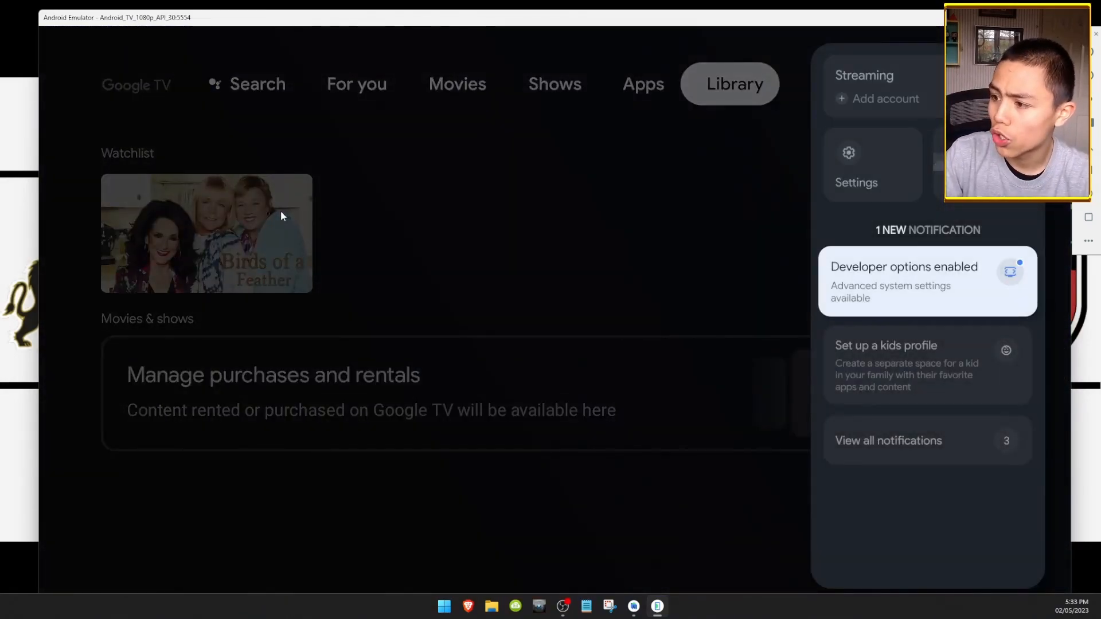
key("Up")
key("Return")
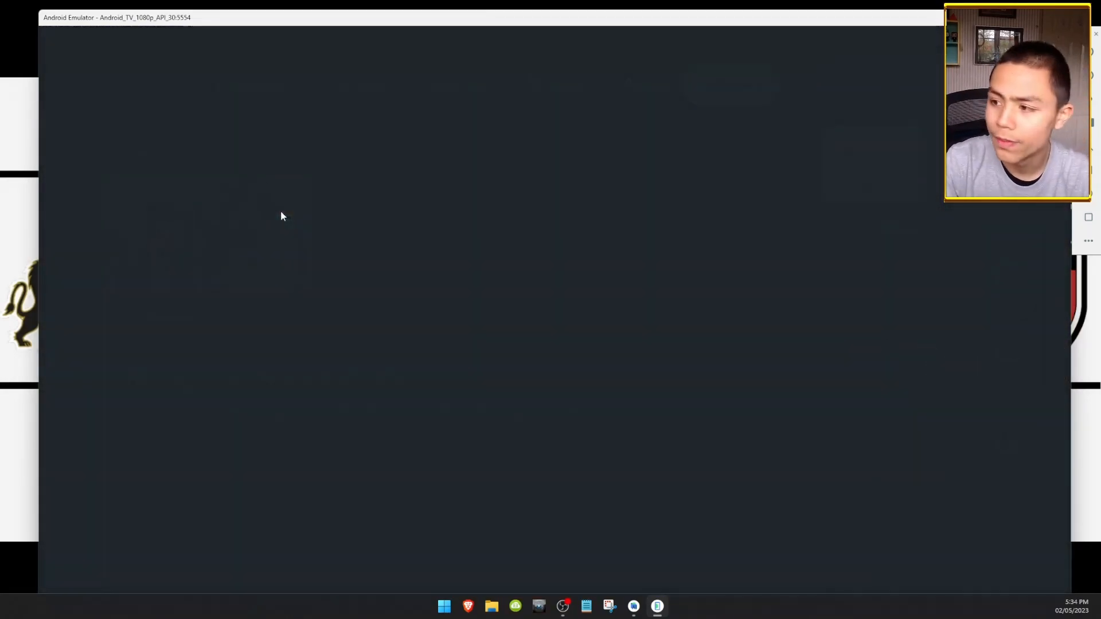
key("Down")
key("Down")
key("Down")
key("Down")
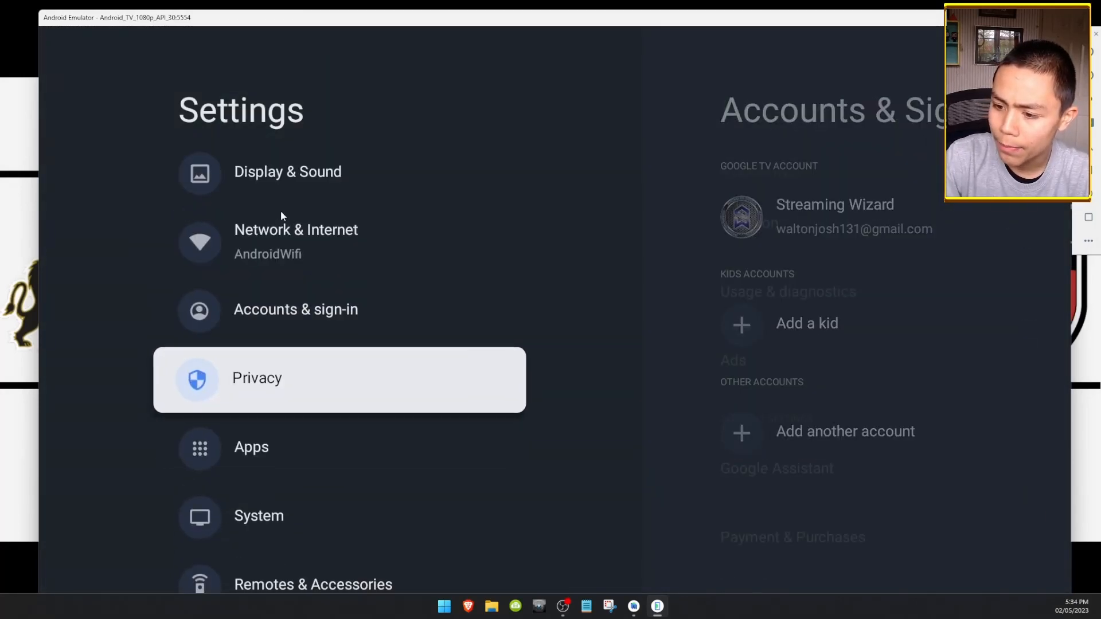
key("Return")
- Open Security & Restrictions in the Apps settings and go to the Unknown sources entry
key("Down")
key("Down")
key("Down")
key("Down")
key("Down")
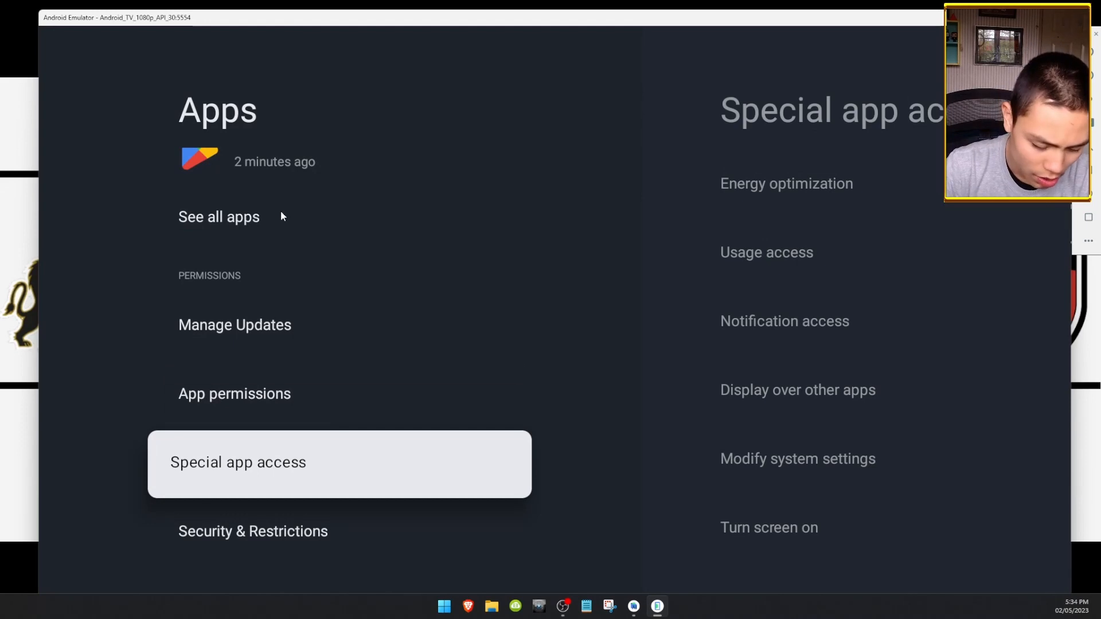
key("Down")
key("Return")
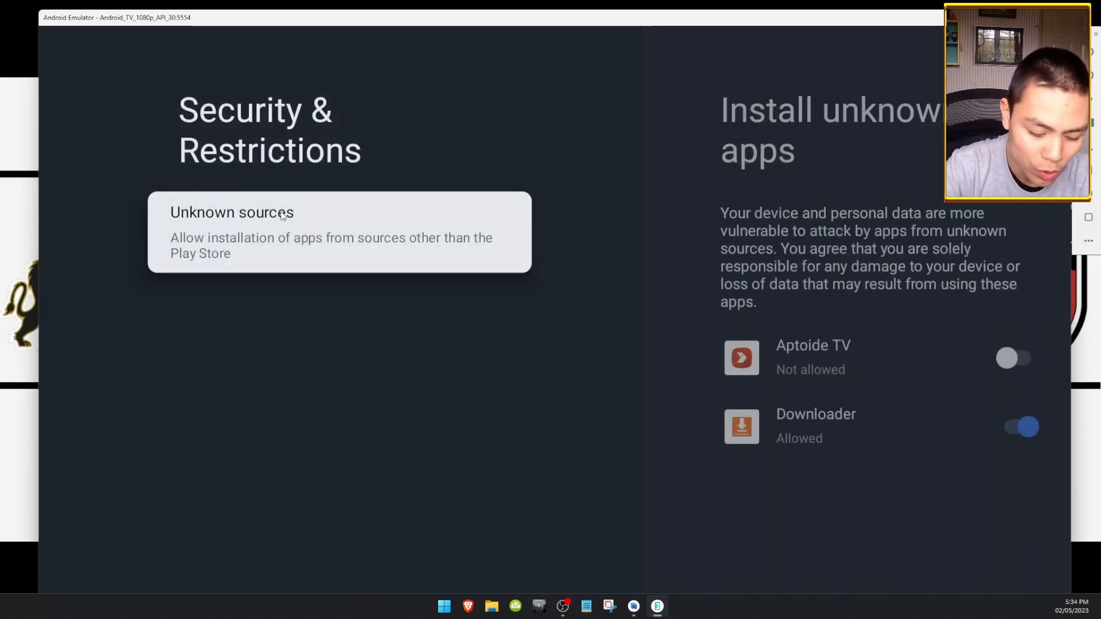
- Open the Unknown sources list and allow Aptoide TV to install unknown apps
key("Return")
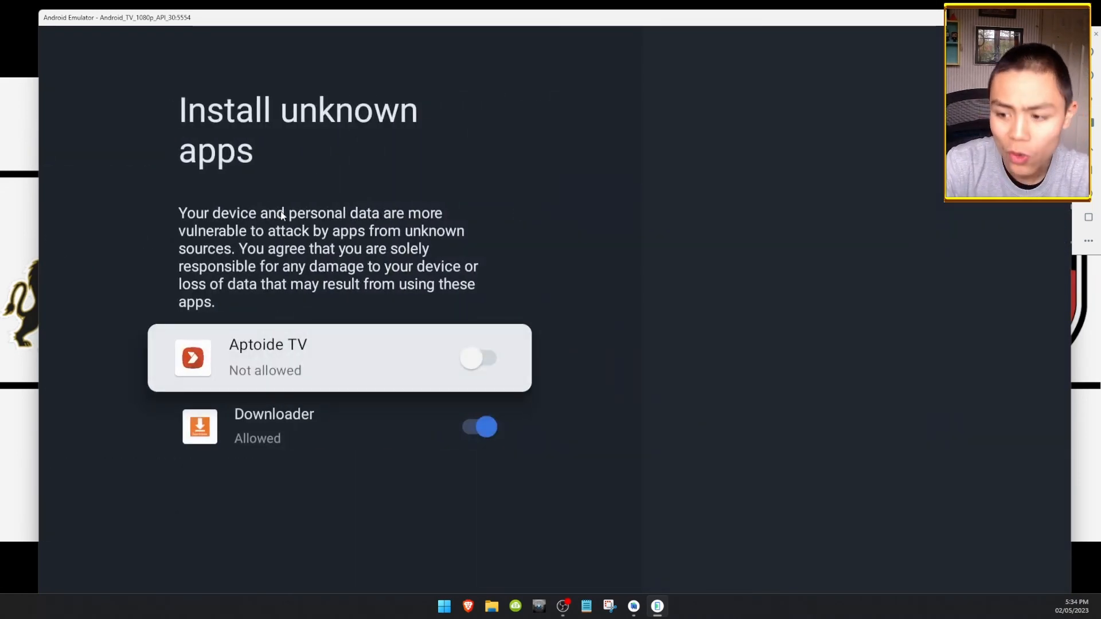
key("Down")
key("Up")
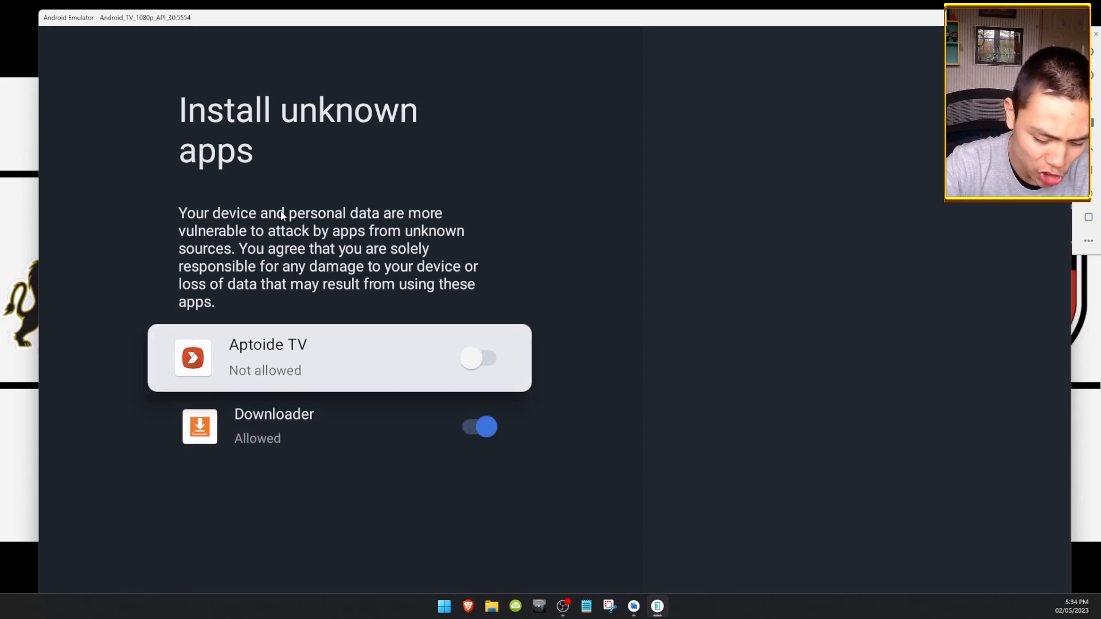
key("Return")
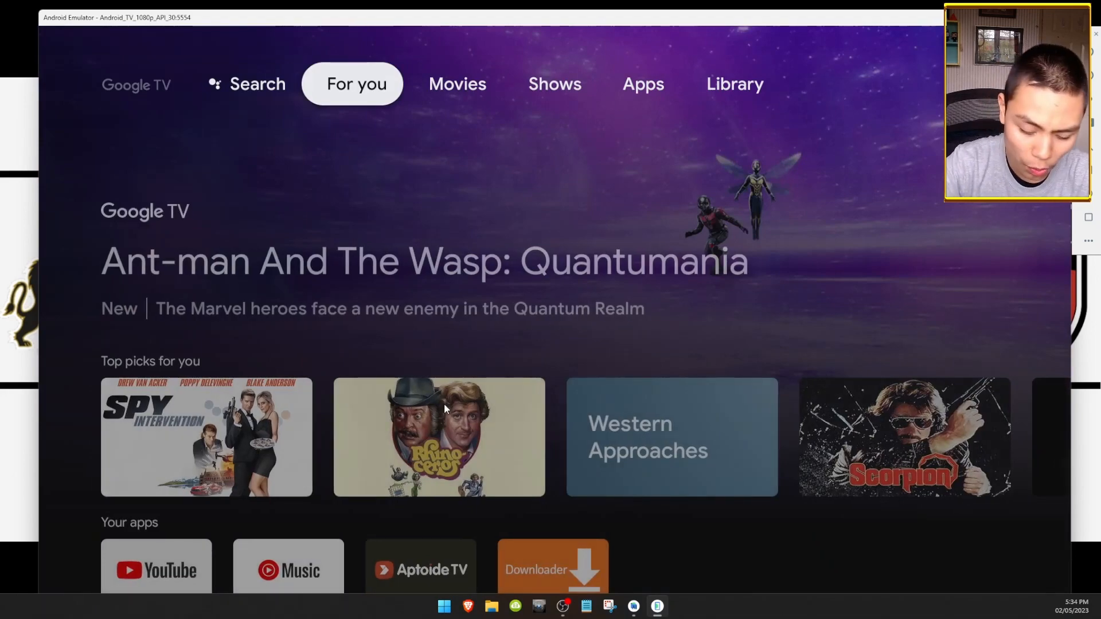
- Open Aptoide TV from the Your apps row and get through its first-run screens, allowing access to photos, media and files
key("Down")
key("Down")
key("Down")
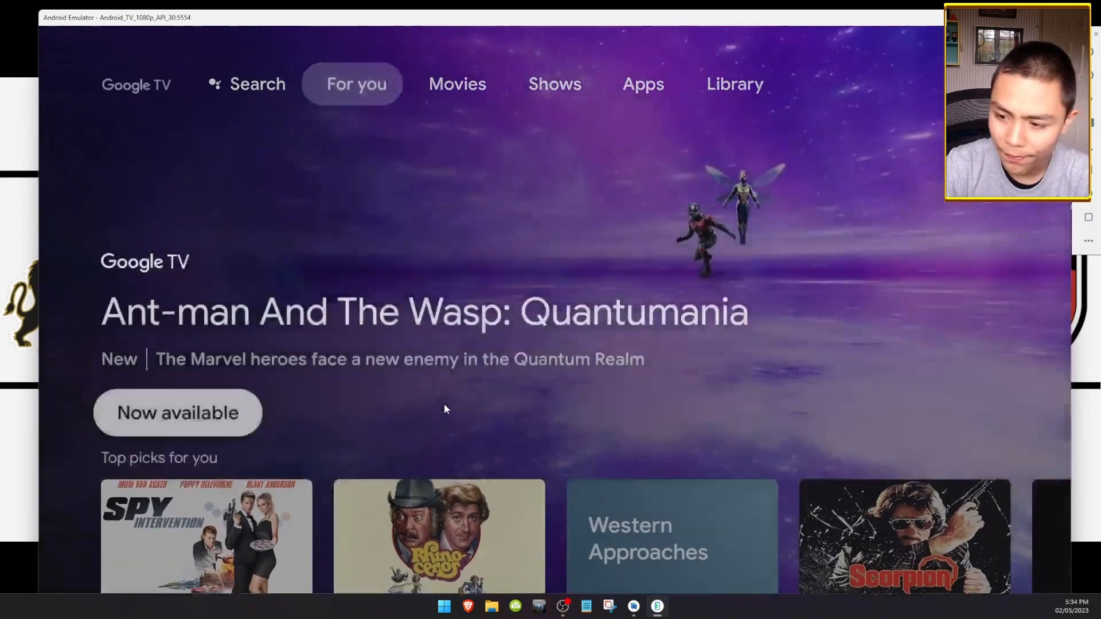
key("Right")
key("Down")
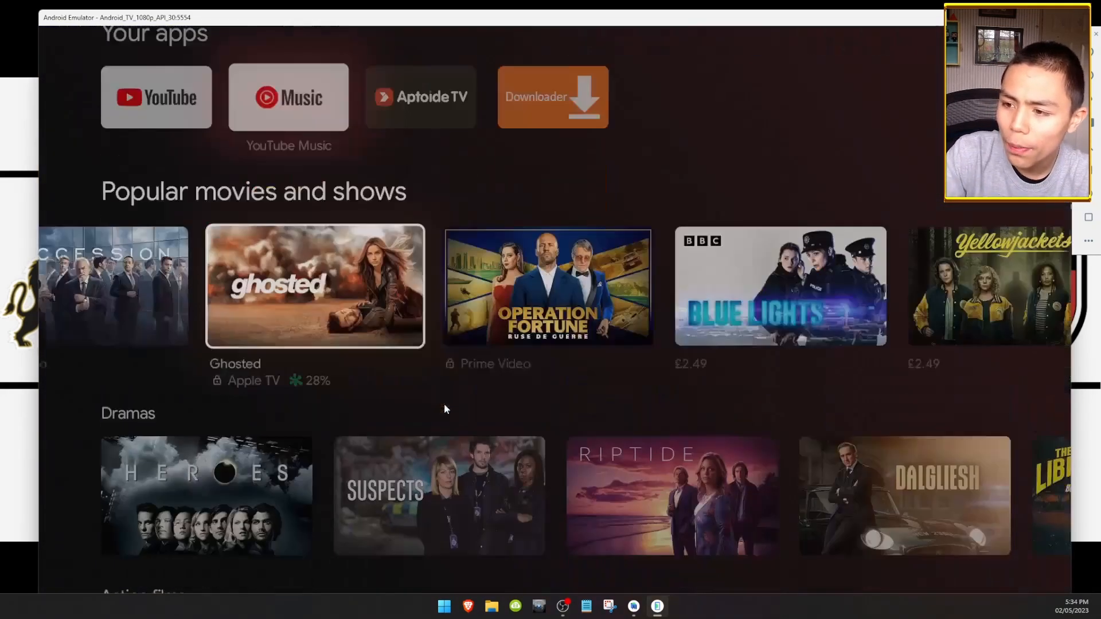
key("Up")
key("Right")
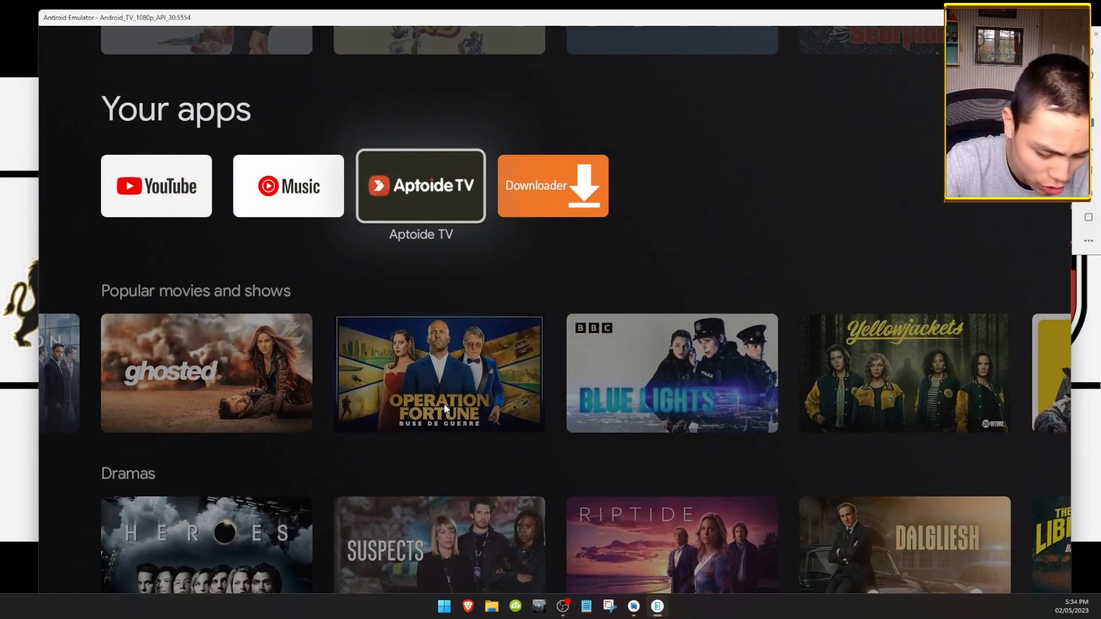
key("Return")
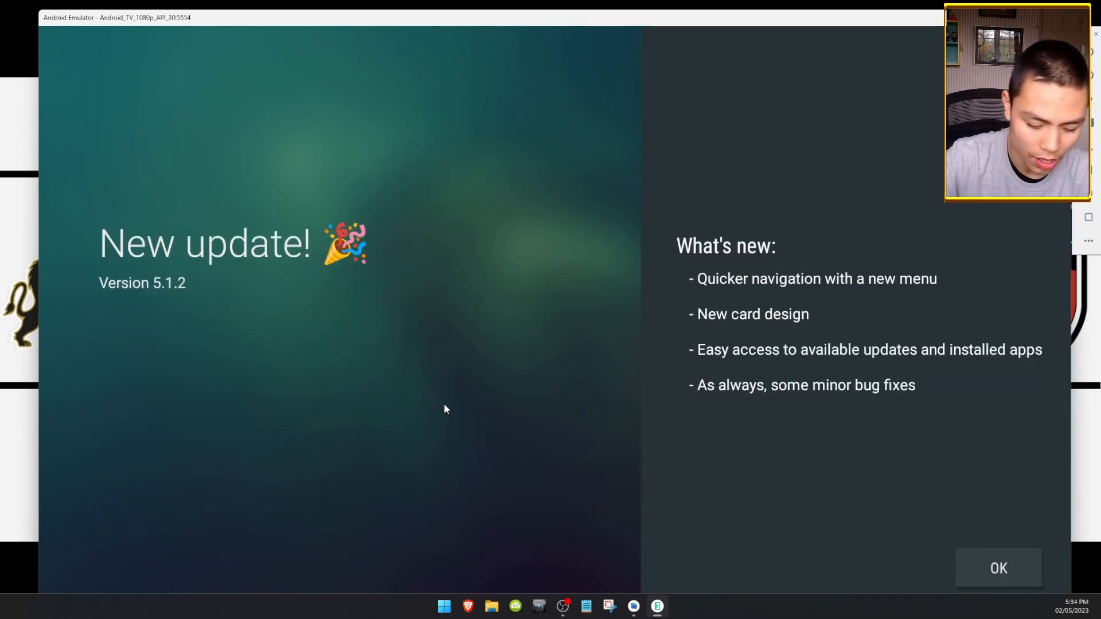
key("Return")
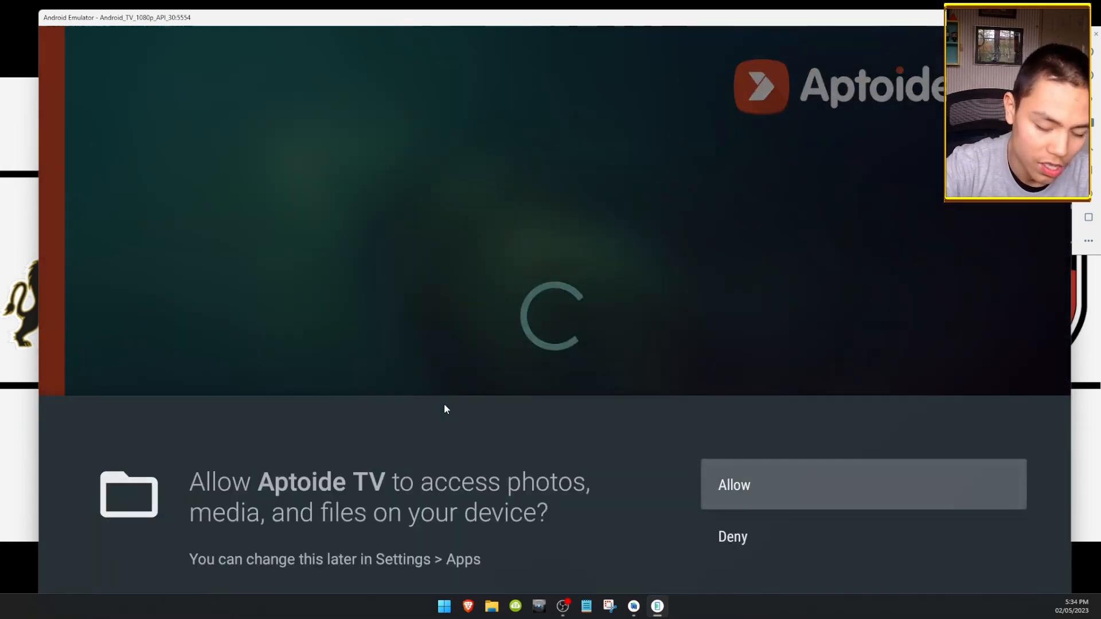
key("Return")
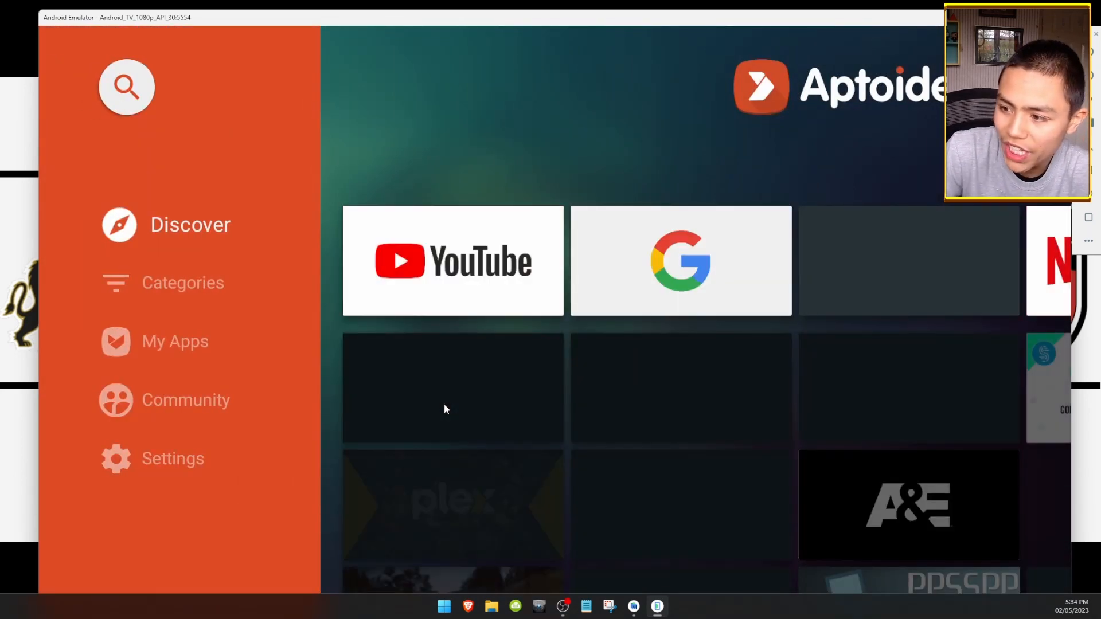
- Browse the Top Apps row in Aptoide TV to examine which apps are offered
key("Right")
key("Right")
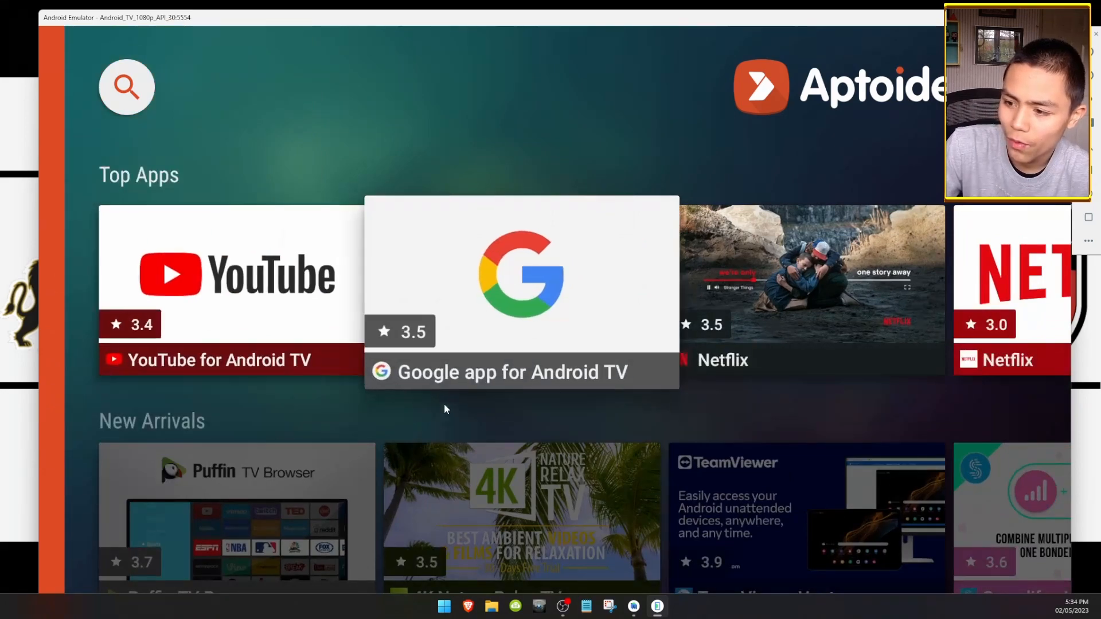
key("Right")
key("Right")
key("Right")
key("Right")
key("Right")
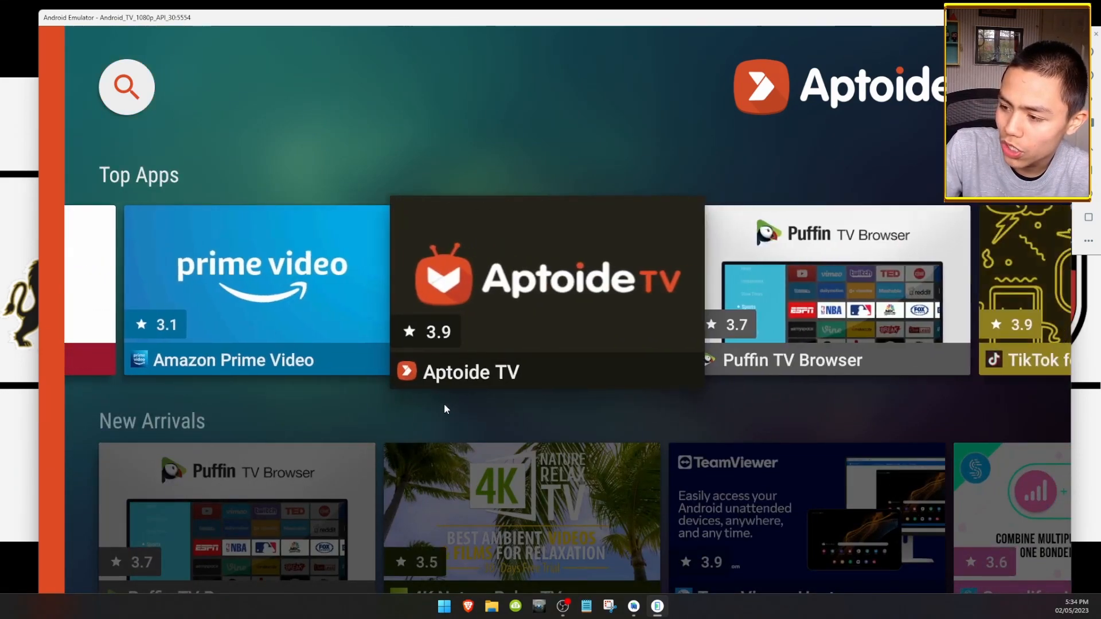
key("Right")
key("Right")
key("Right")
key("Right")
key("Right")
key("Right")
key("Right")
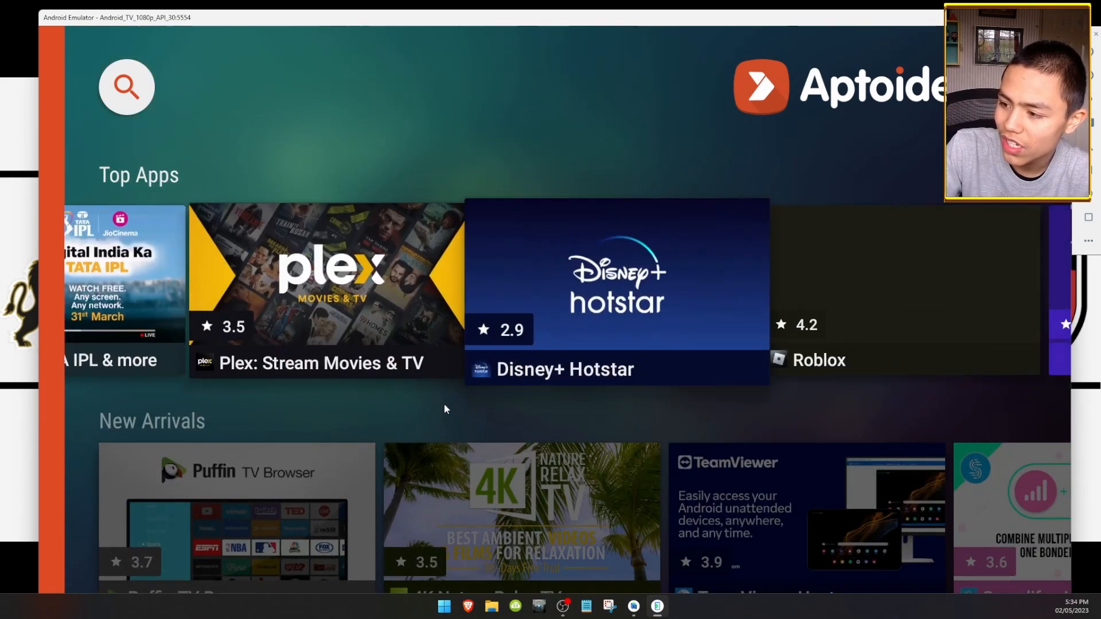
key("Right")
key("Right")
key("Right")
key("Right")
key("Right")
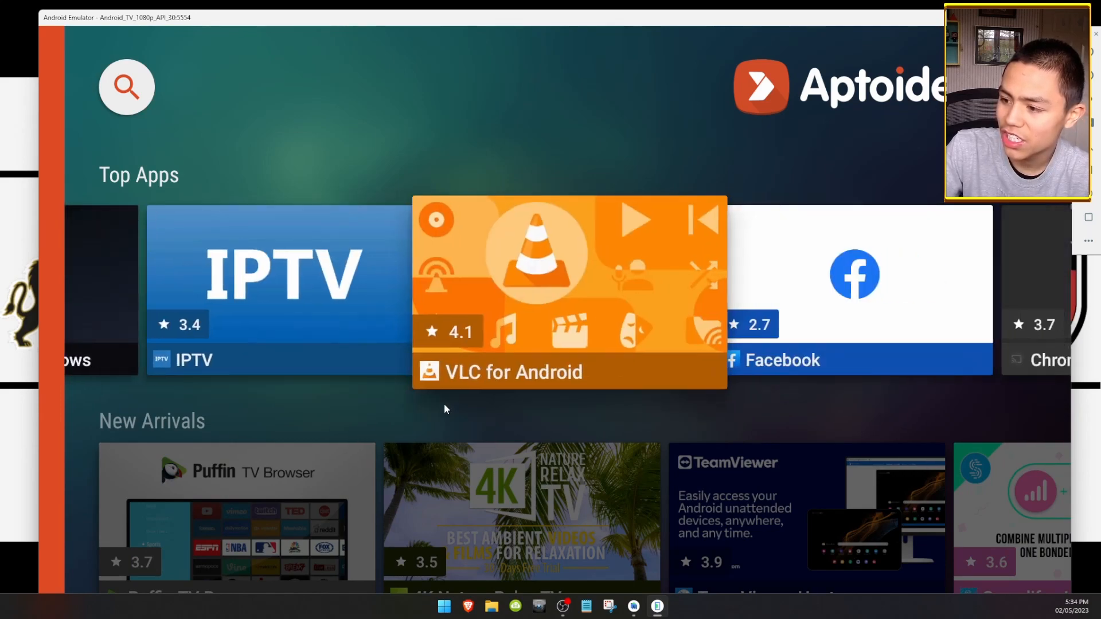
key("Right")
key("Right")
key("Right")
key("Right")
key("Right")
key("Right")
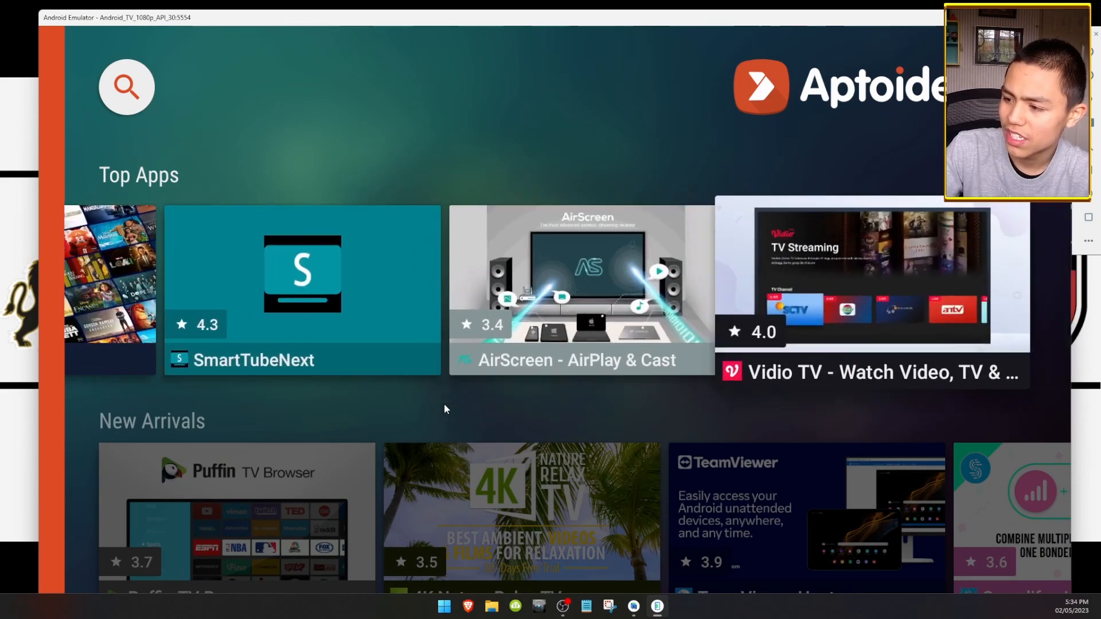
- Go back through the Top Apps row to Plex: Stream Movies & TV and open its app page
key("Left")
key("Left")
key("Left")
key("Left")
key("Left")
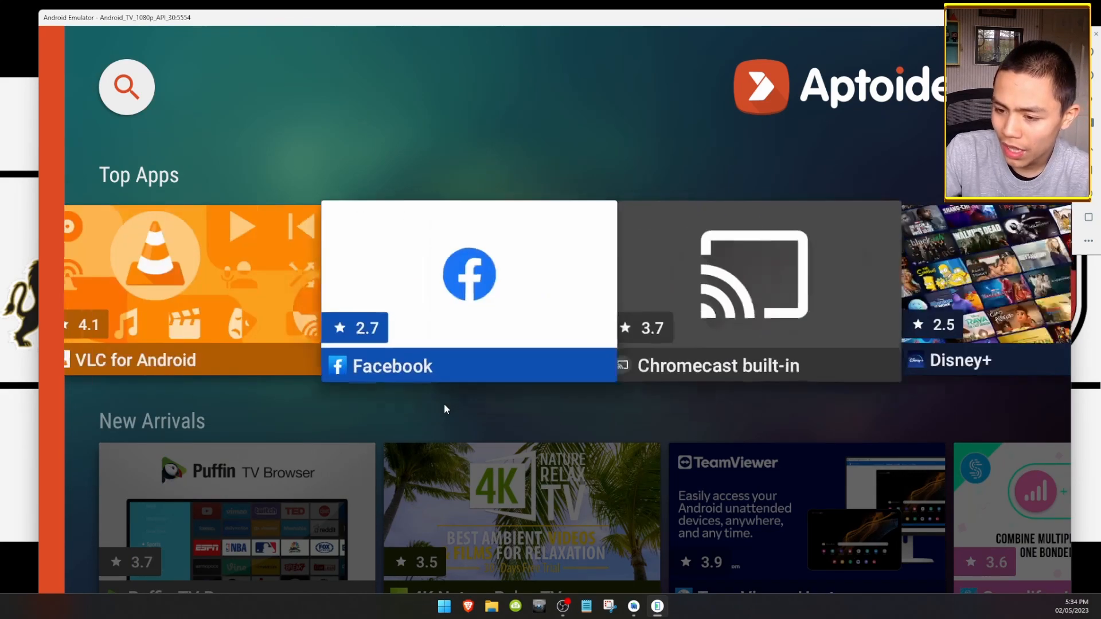
key("Left")
key("Left")
key("Left")
key("Left")
key("Left")
key("Left")
key("Left")
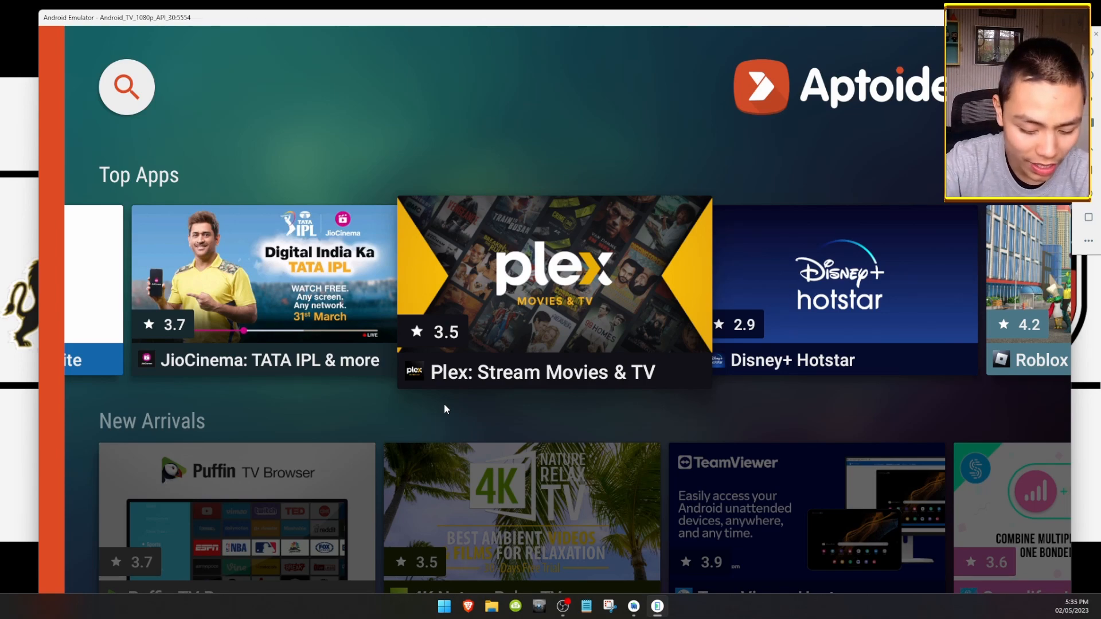
key("Return")
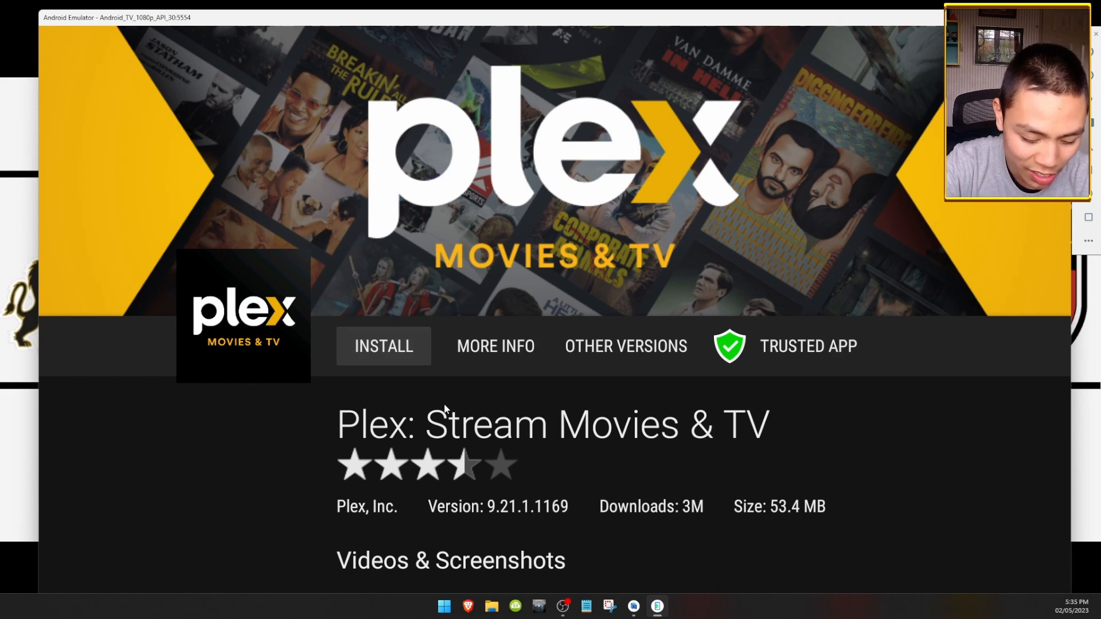
- Install Plex from its Aptoide TV page and close the installer without opening the app
key("Return")
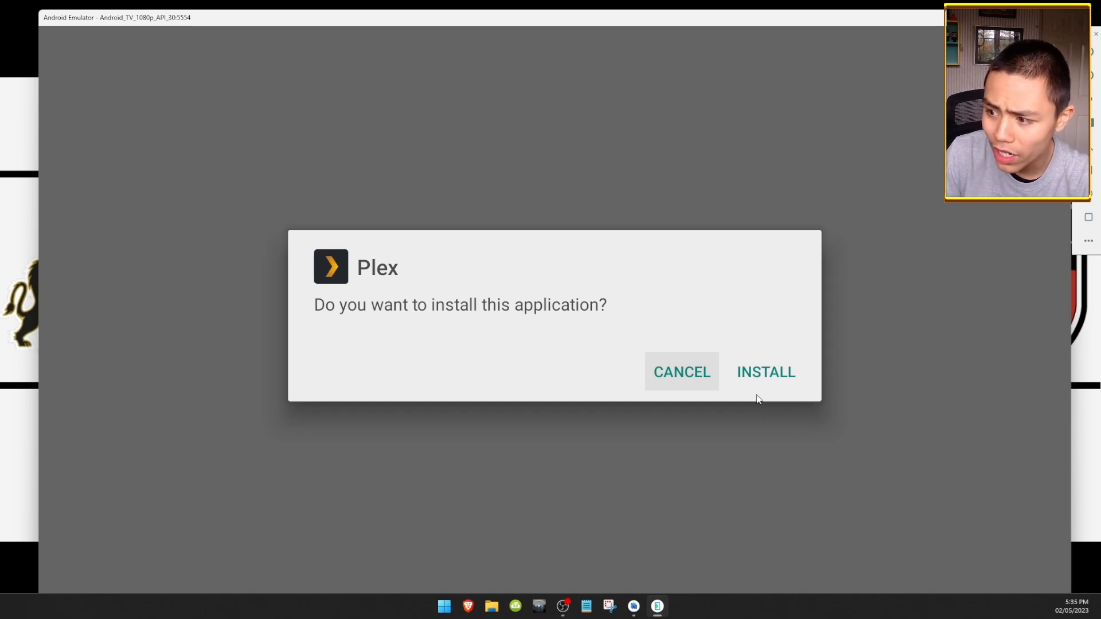
left_click(743, 379)
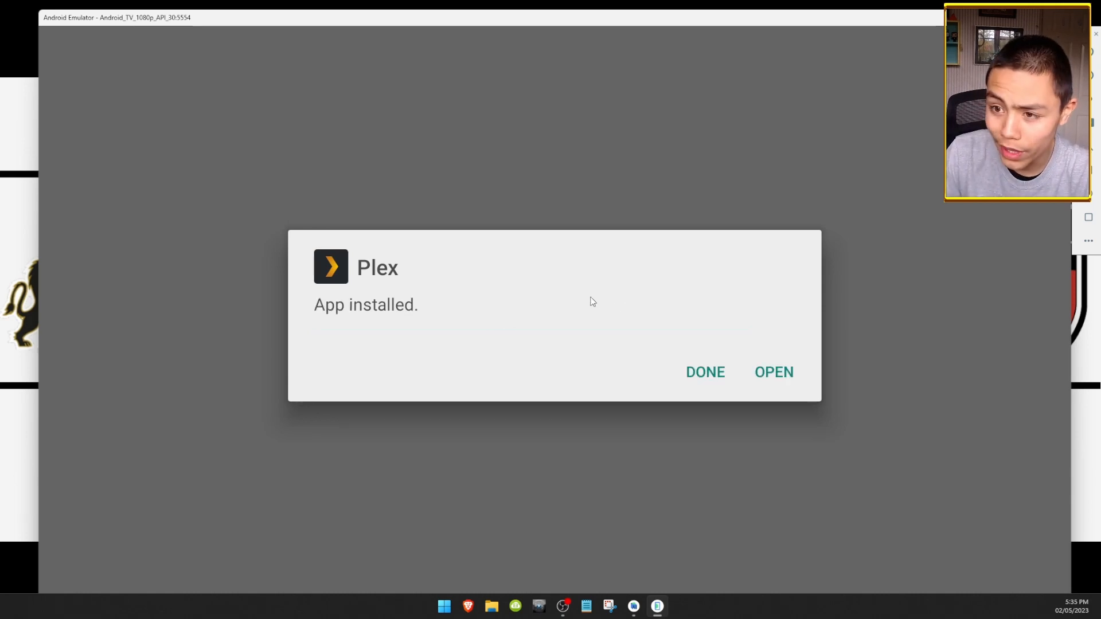
left_click(720, 373)
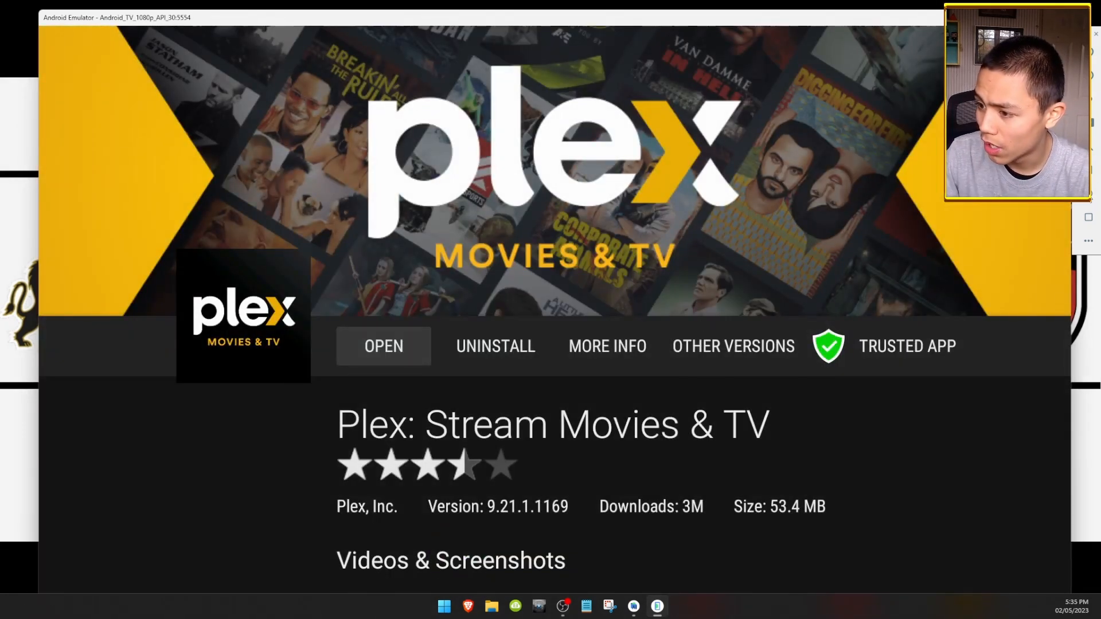
- Return to the Google TV home screen, launch Plex from Your apps and skip its sign-up
left_click(1088, 194)
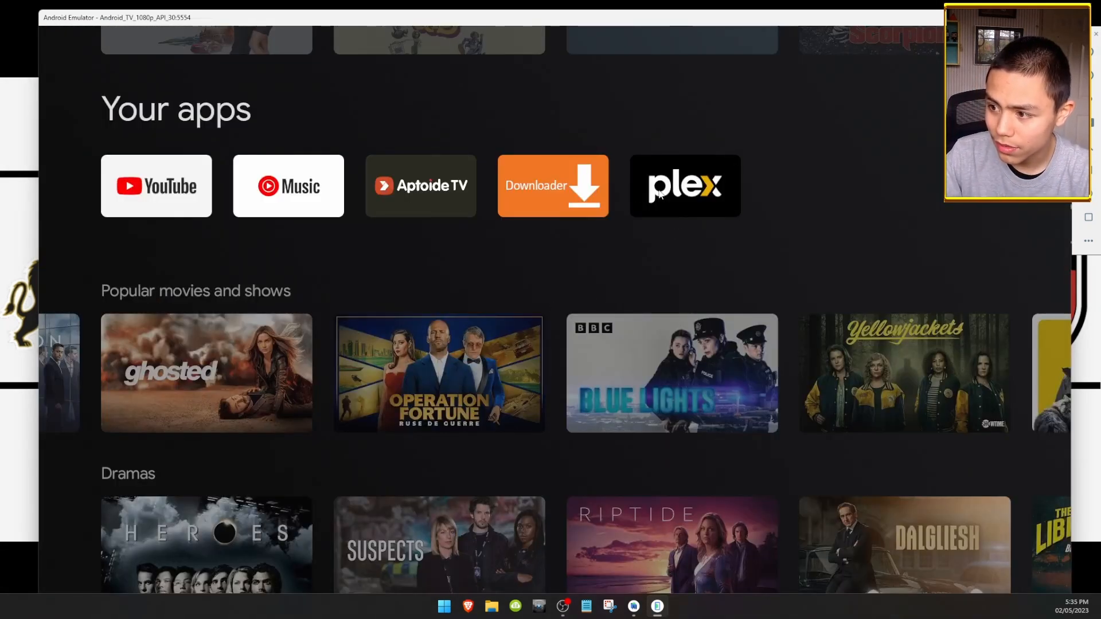
left_click(658, 194)
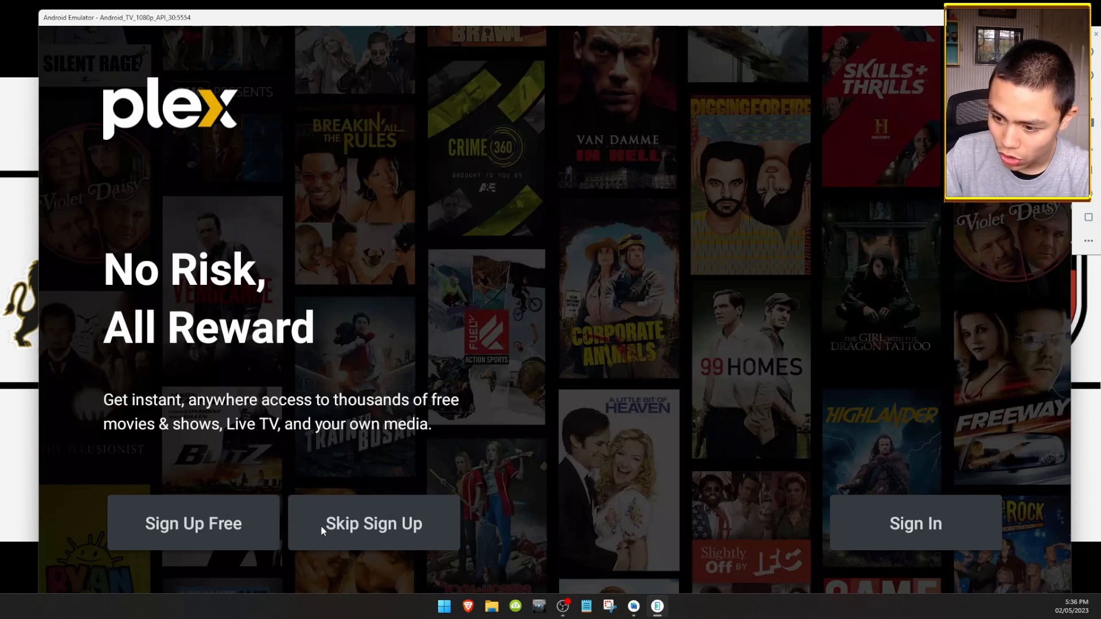
left_click(338, 531)
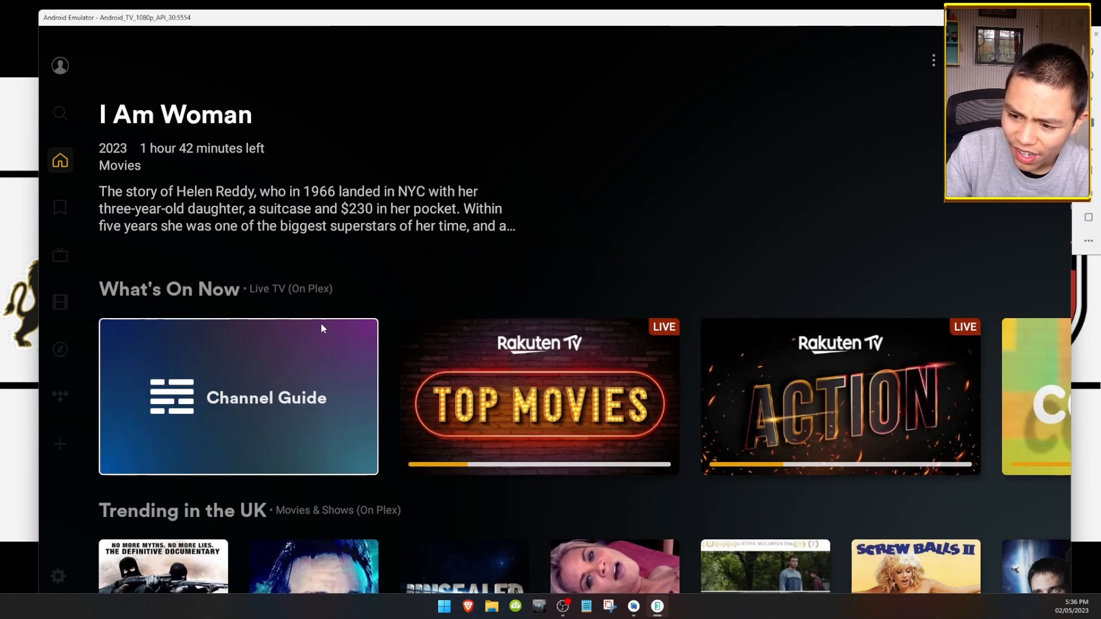
- Browse the Trending in the UK row on the Plex home page to examine the available titles
key("Down")
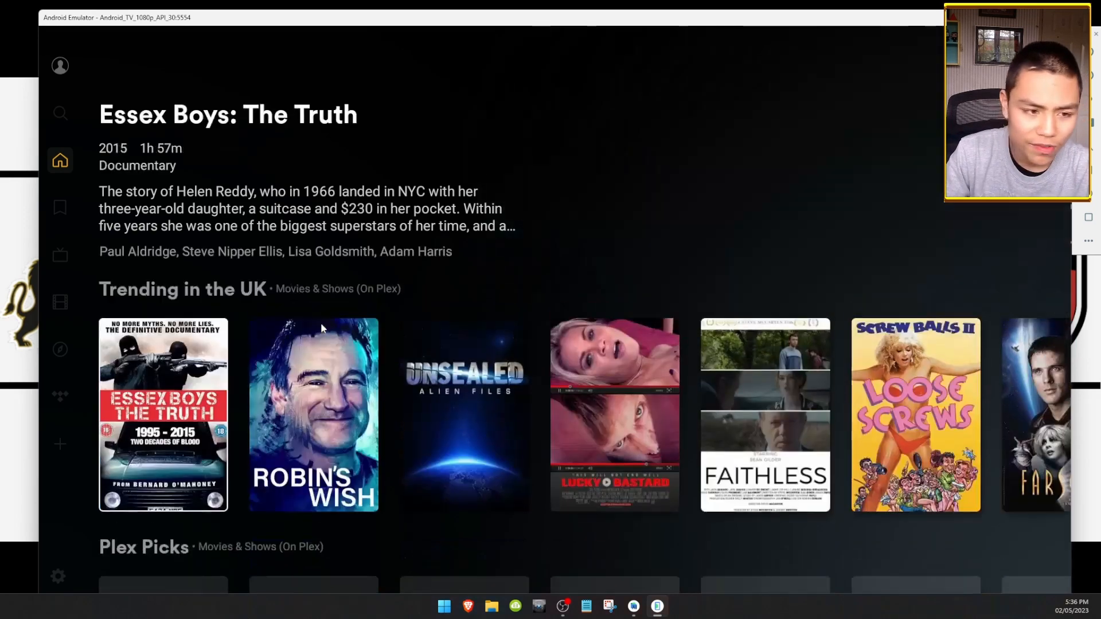
key("Down")
key("Up")
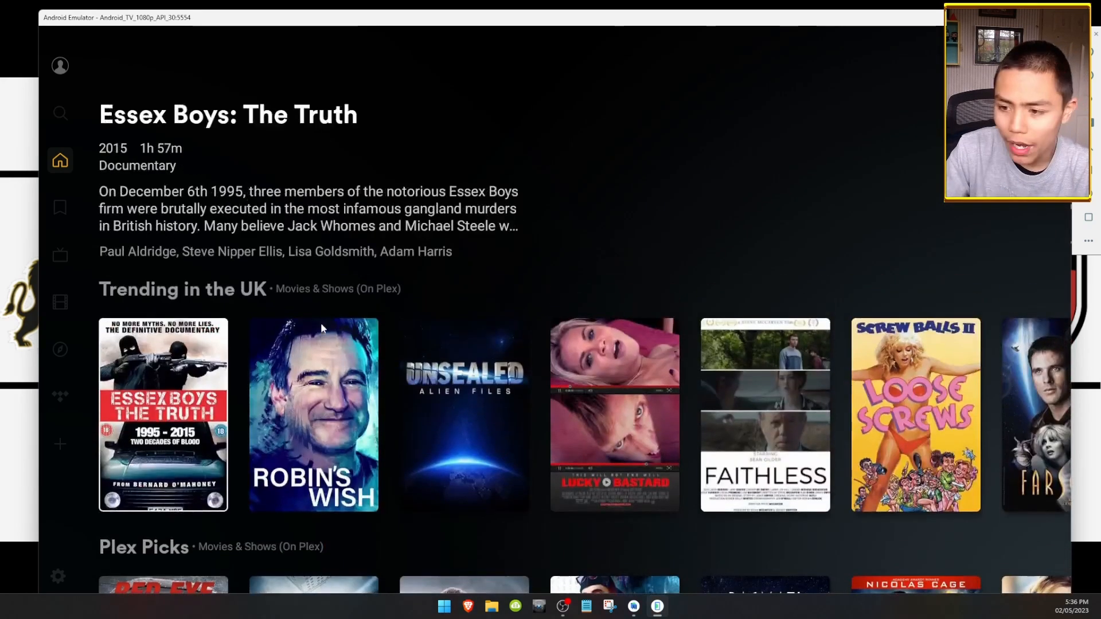
key("Right")
key("Right")
key("Right")
key("Right")
key("Right")
key("Right")
key("Right")
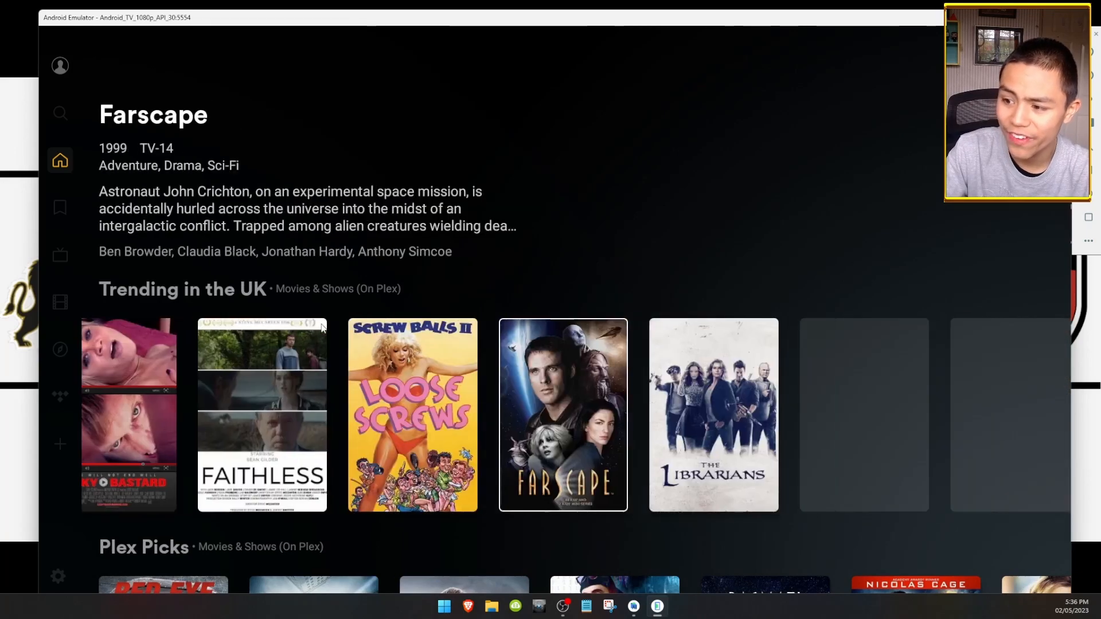
key("Right")
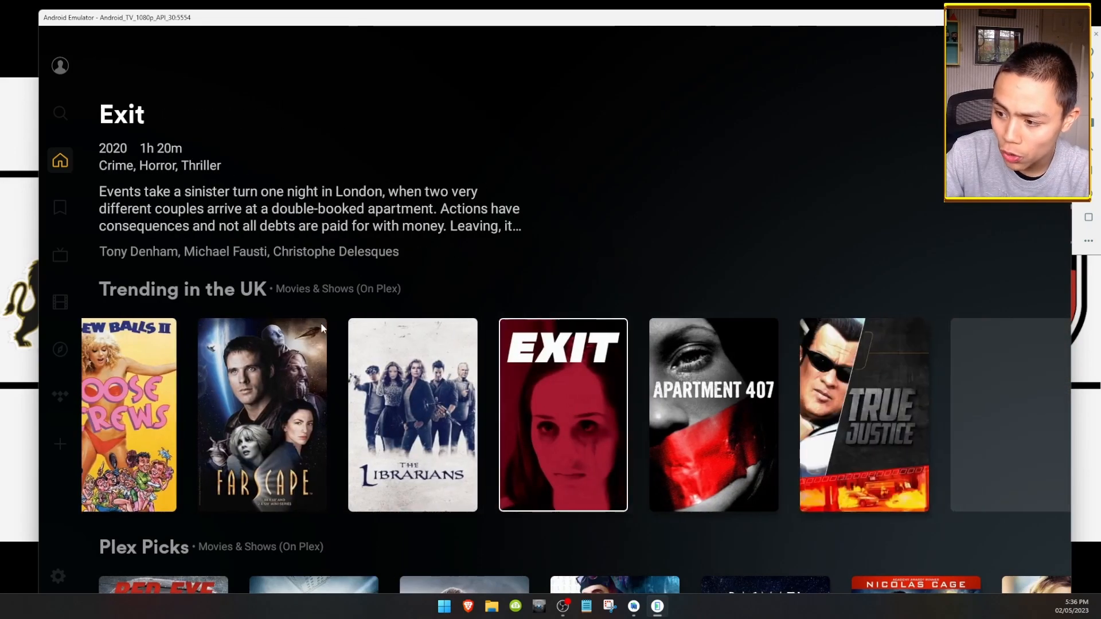
key("Right")
key("Right")
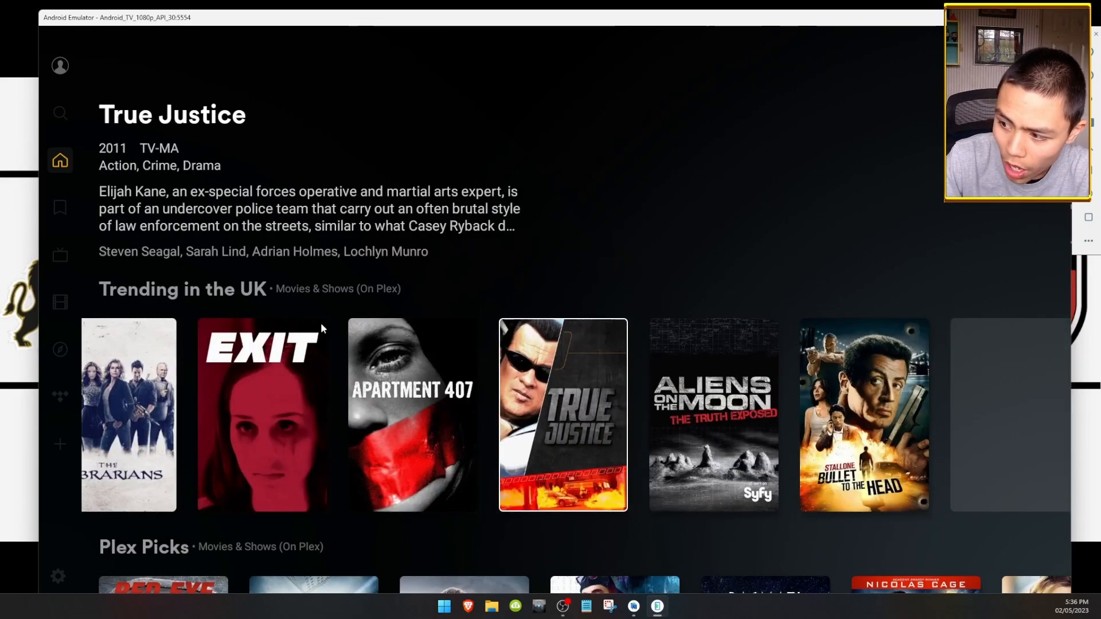
key("Right")
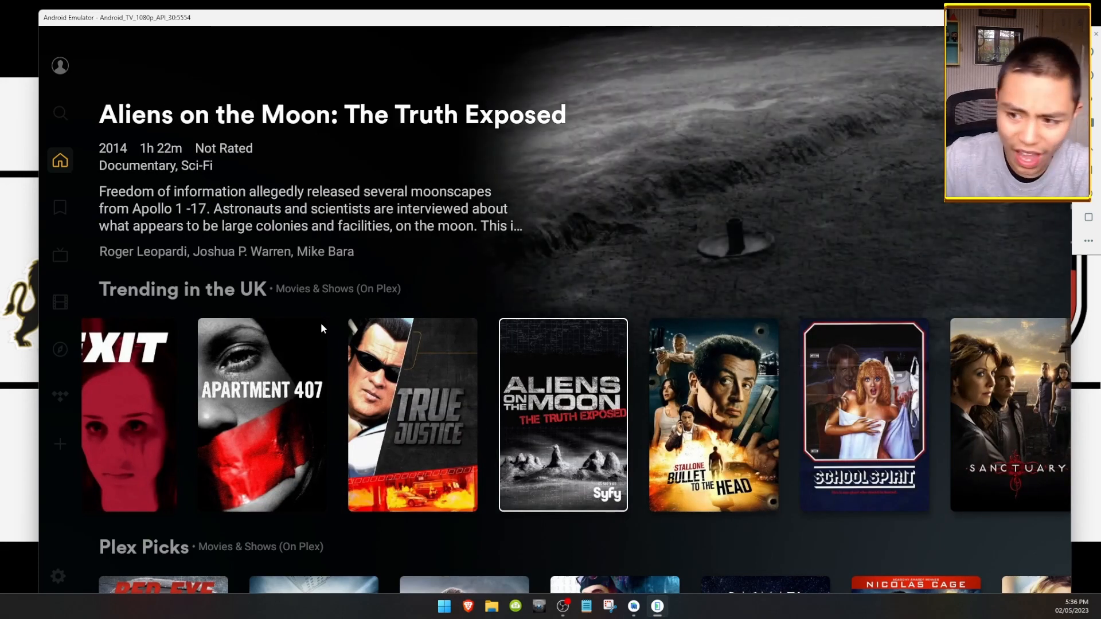
- Leave Plex for the Google TV home screen and move up from the Your apps row
key("Home")
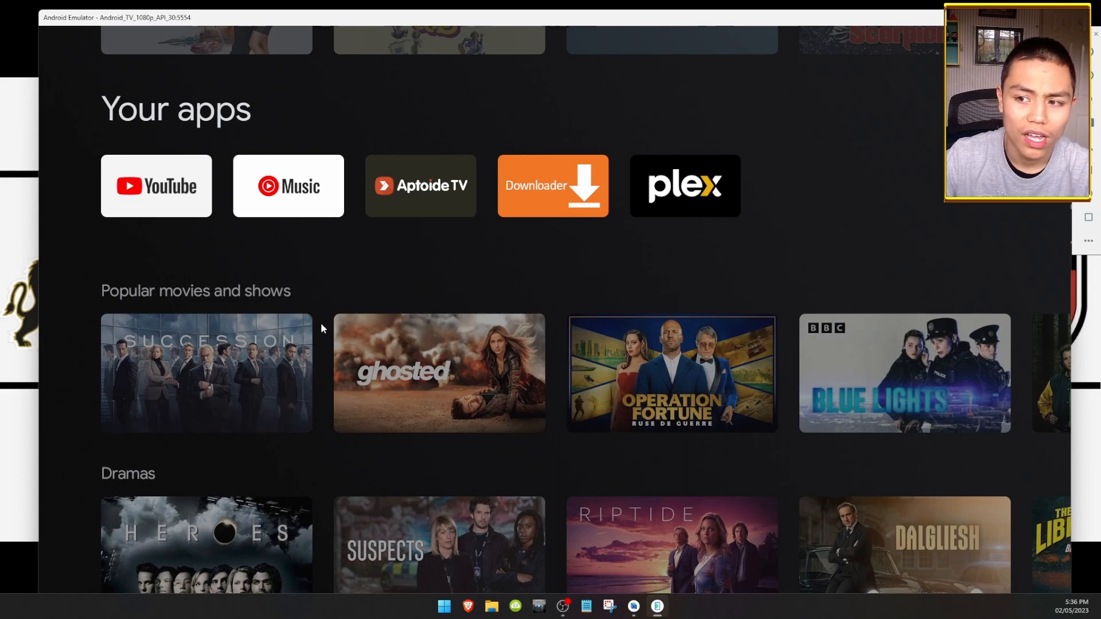
key("Up")
key("Up")
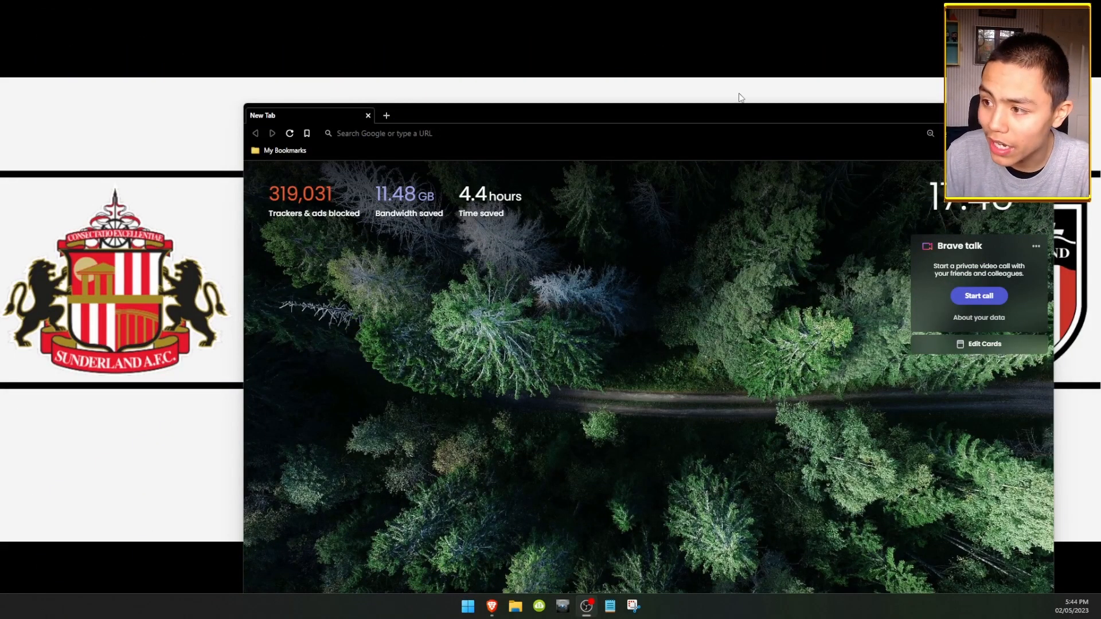
- Reposition and maximize the Brave browser window, and run a Google search for "android studio"
left_click_drag(697, 112, 604, 55)
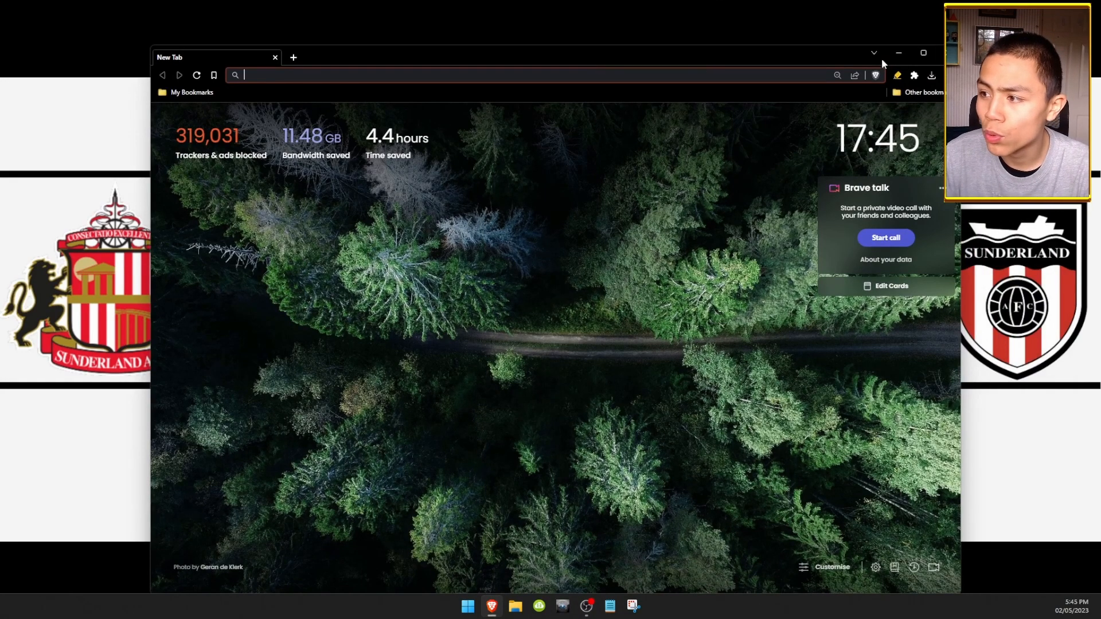
left_click(923, 53)
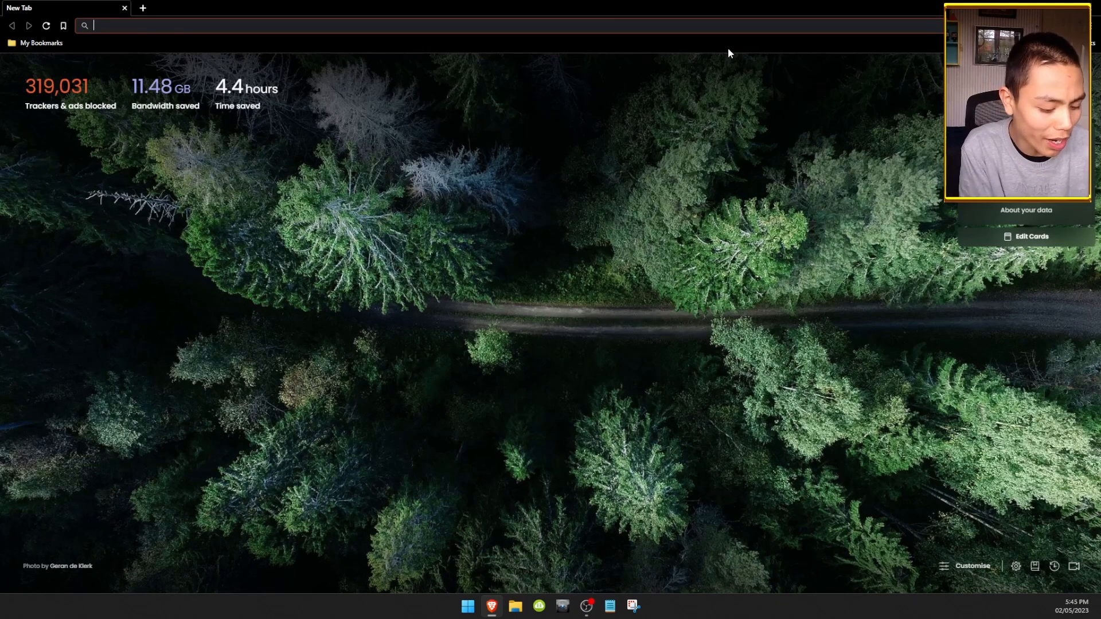
type("an")
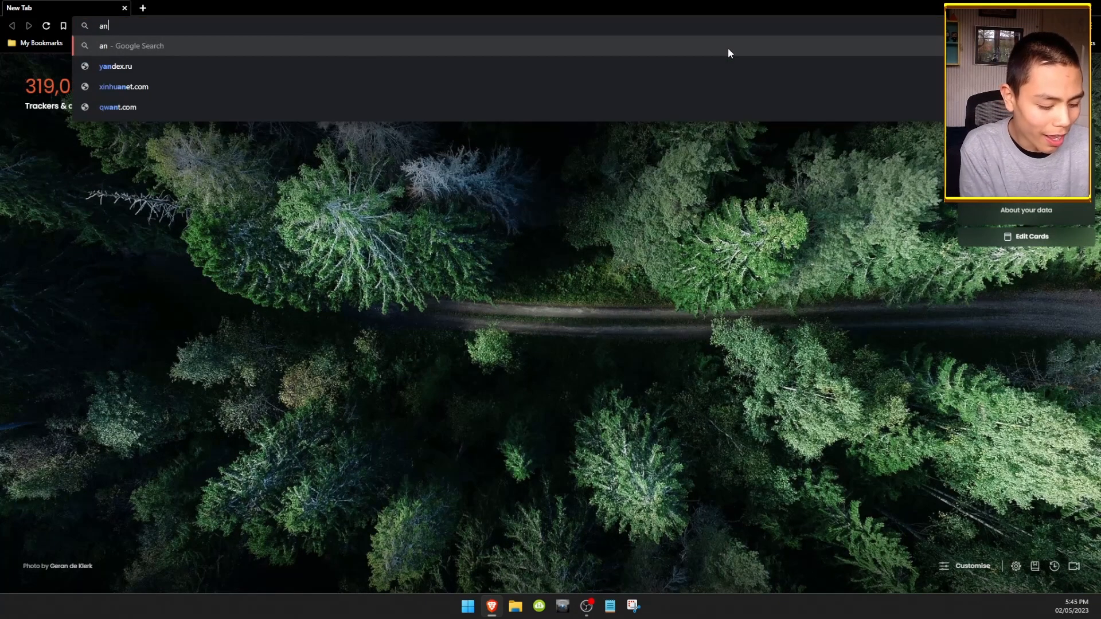
type("droid ")
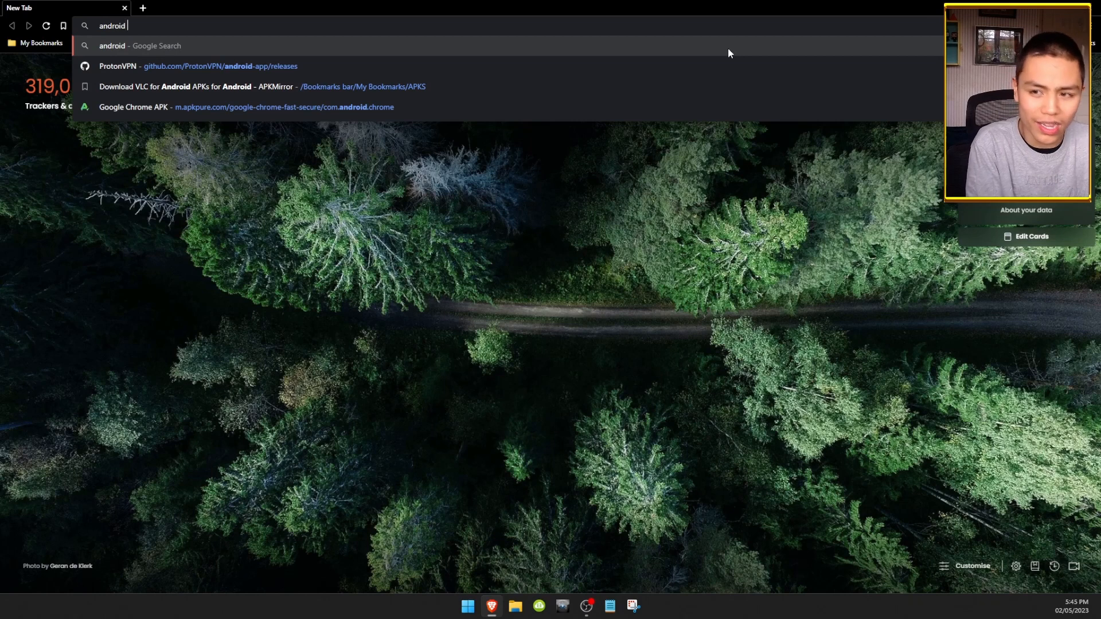
type("studi")
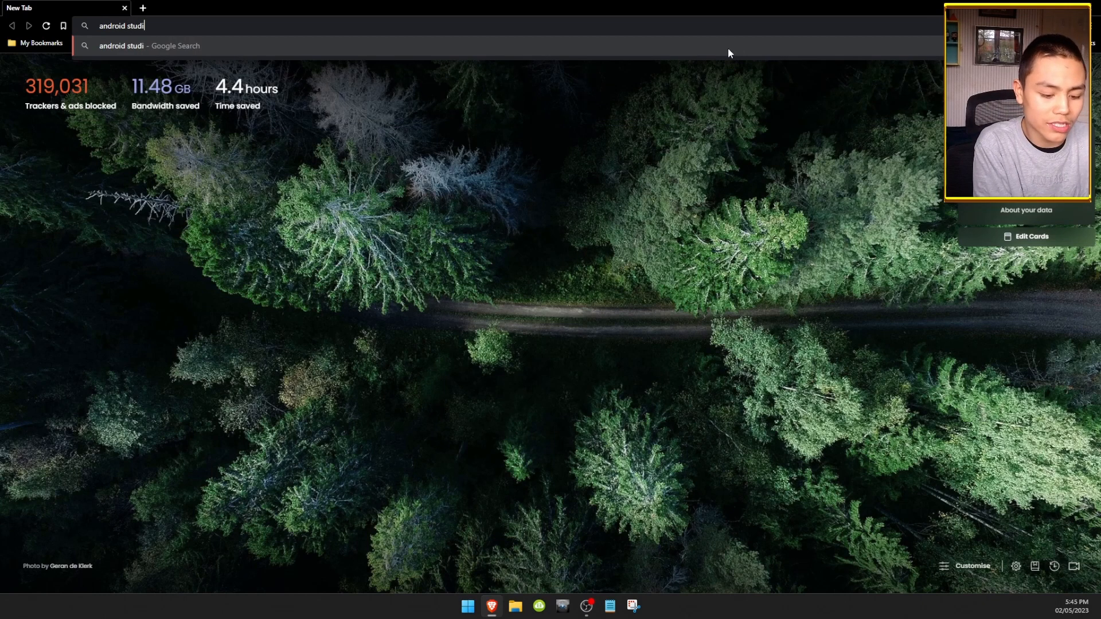
type("o")
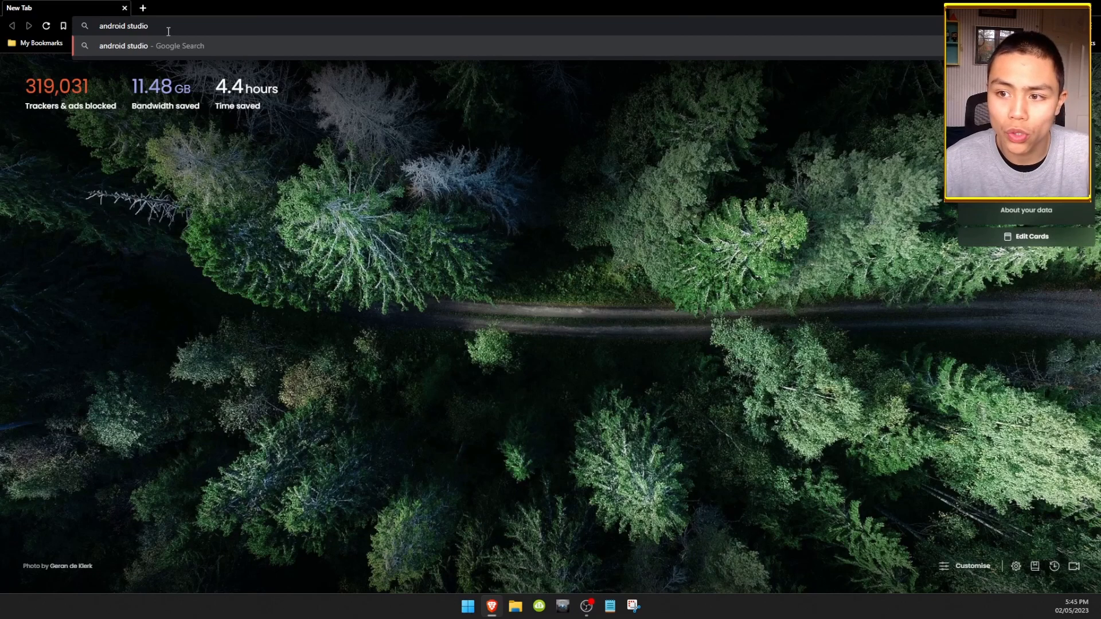
key("Return")
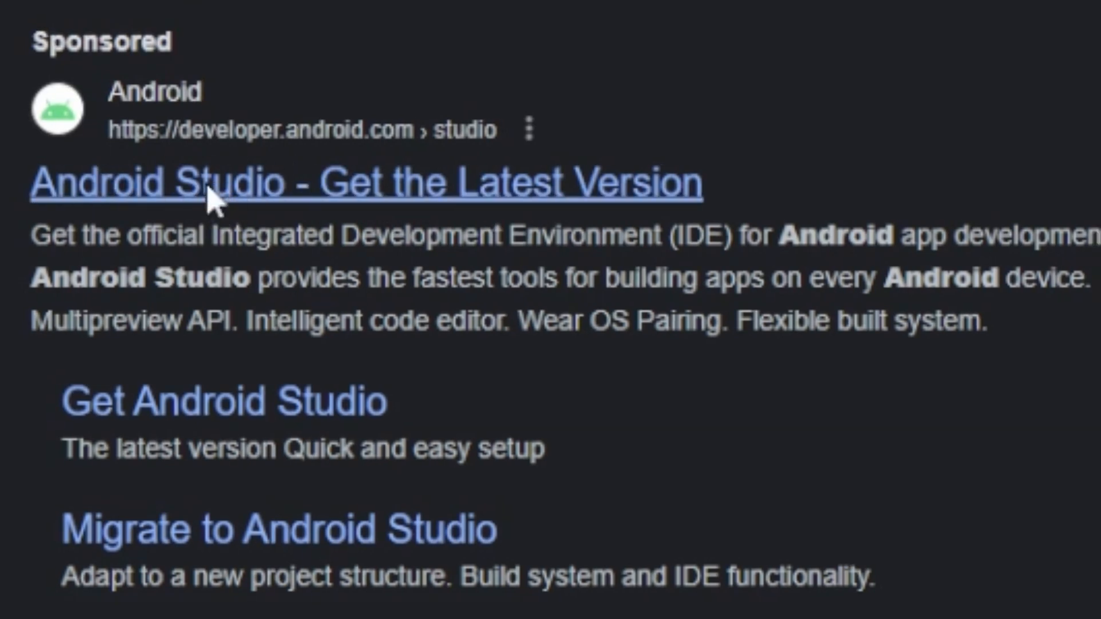
- Open the official Android Studio site from the search results and agree to the Android Studio Flamingo download terms, dismissing the badge and survey prompts
left_click(215, 190)
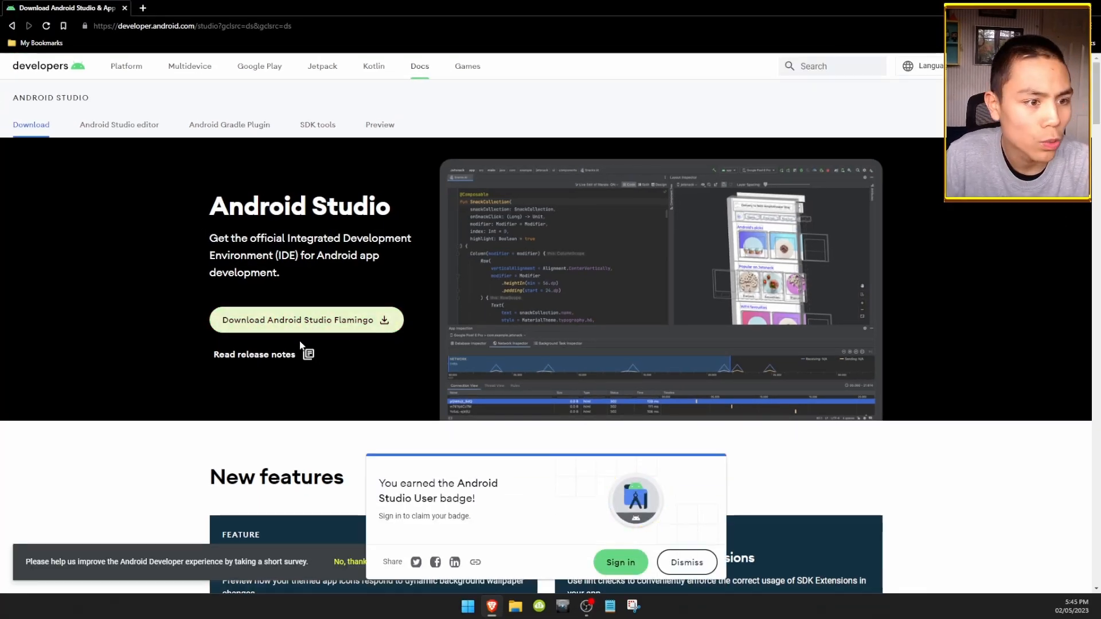
left_click(308, 321)
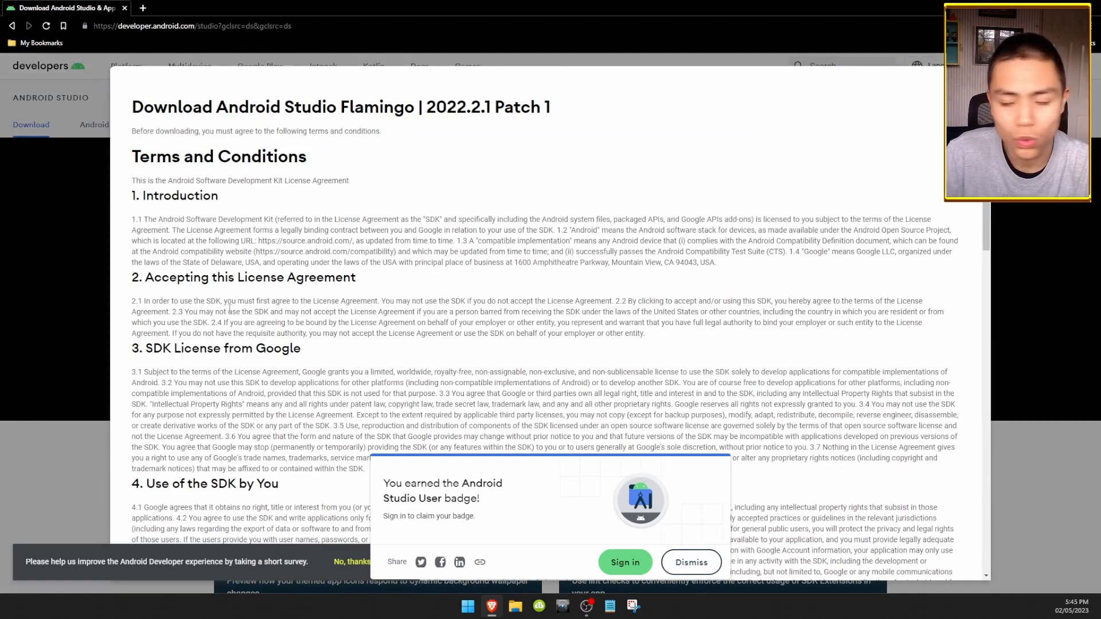
left_click(686, 565)
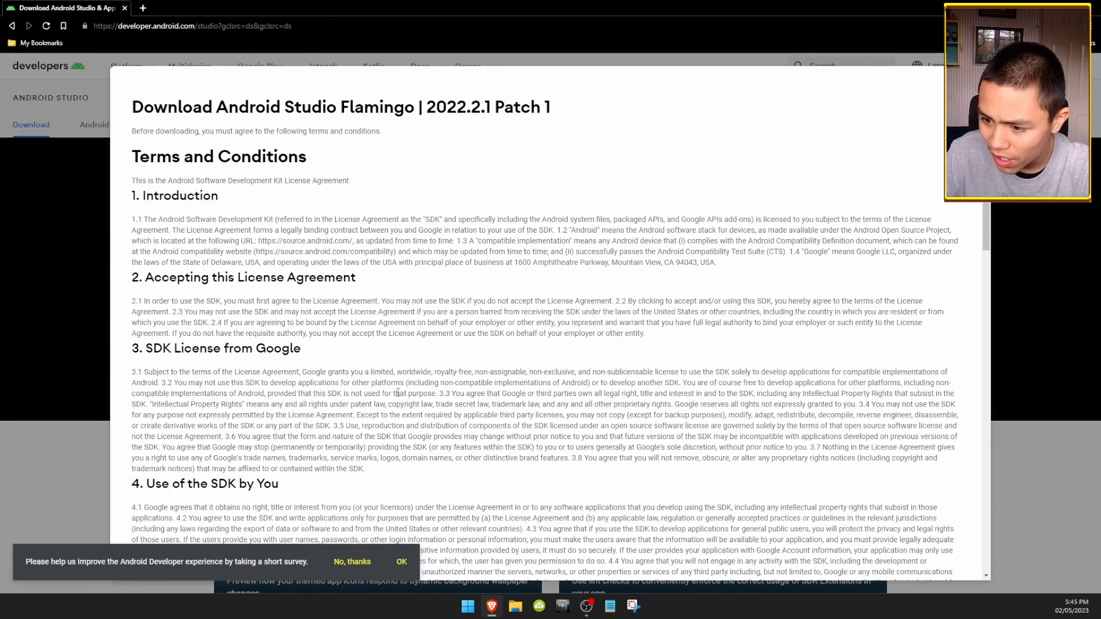
scroll(367, 512, "down", 3)
left_click(368, 561)
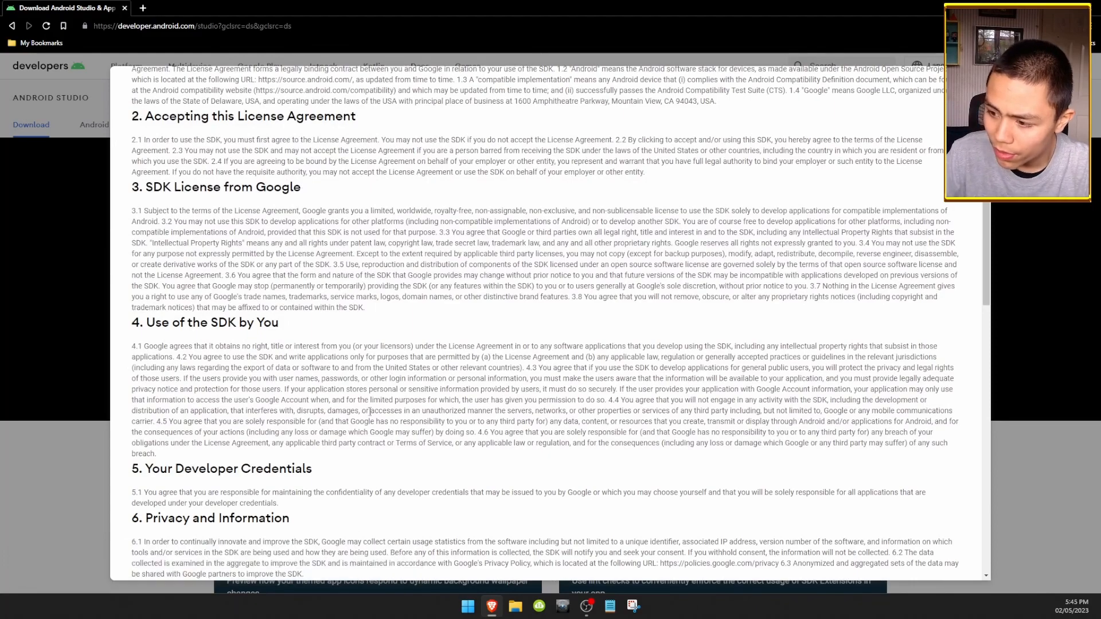
scroll(372, 436, "down", 10)
scroll(376, 408, "down", 3)
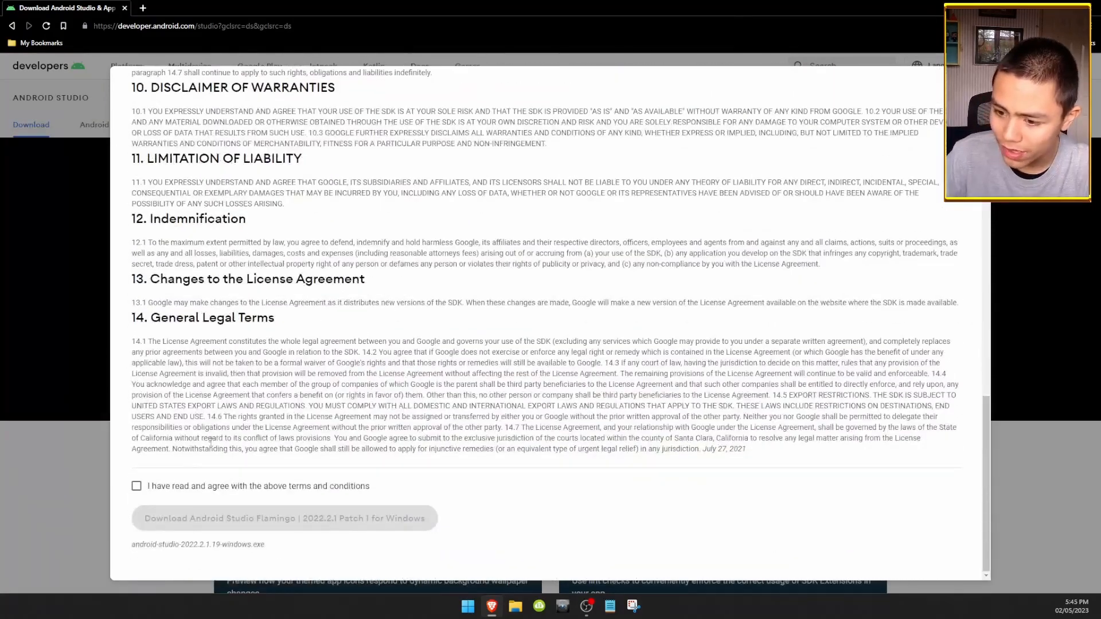
left_click(137, 489)
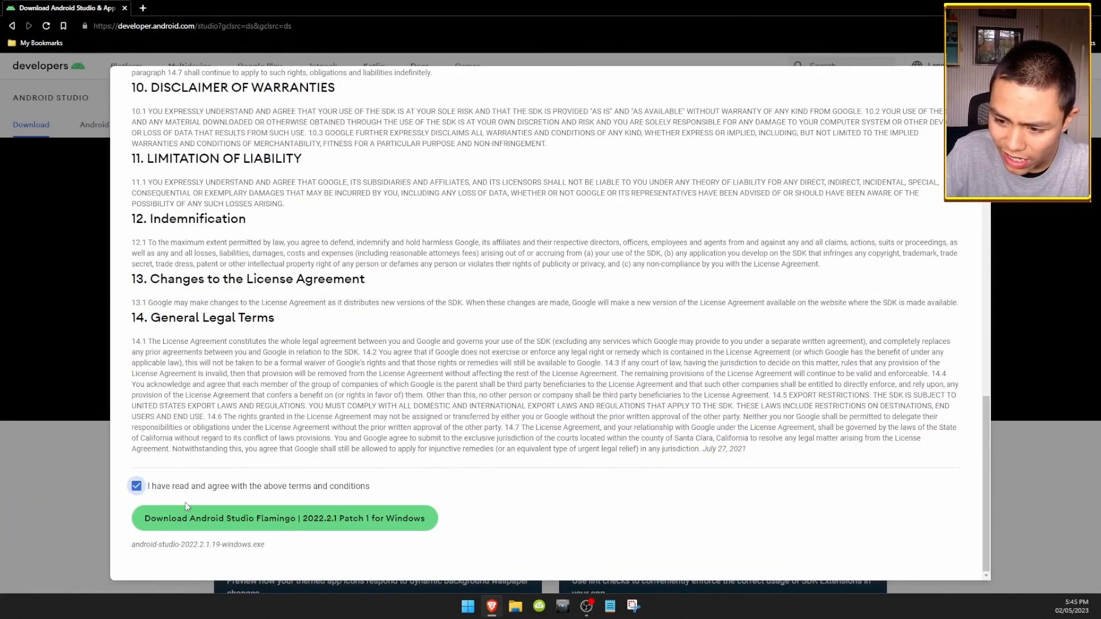
- Download Android Studio Flamingo 2022.2.1 Patch 1 for Windows and save the installer in the Downloads folder
left_click(222, 523)
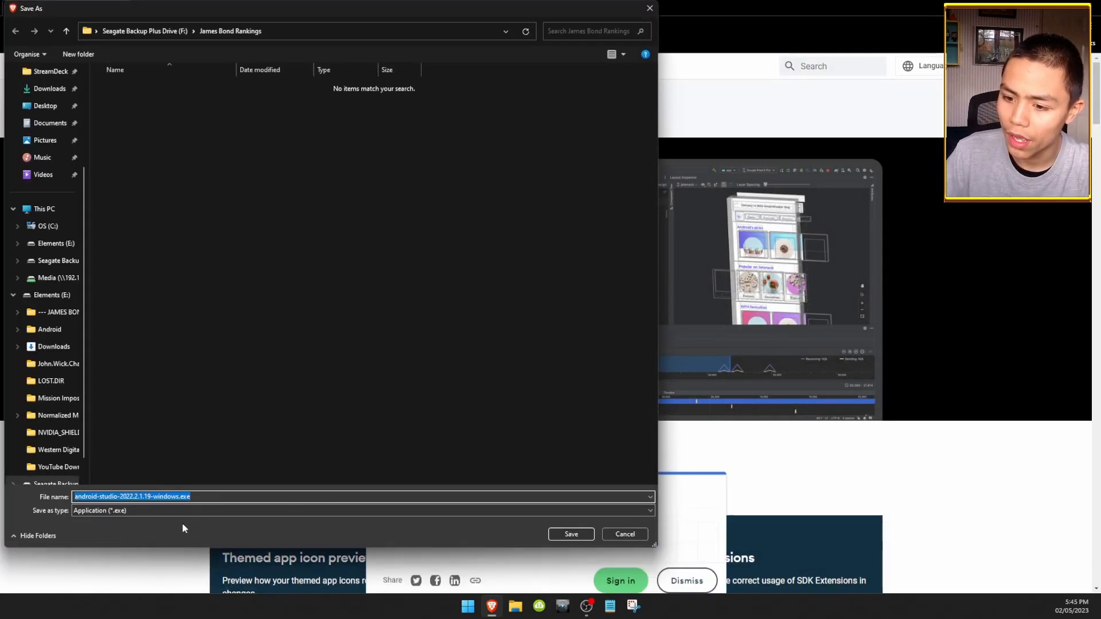
scroll(54, 115, "up", 5)
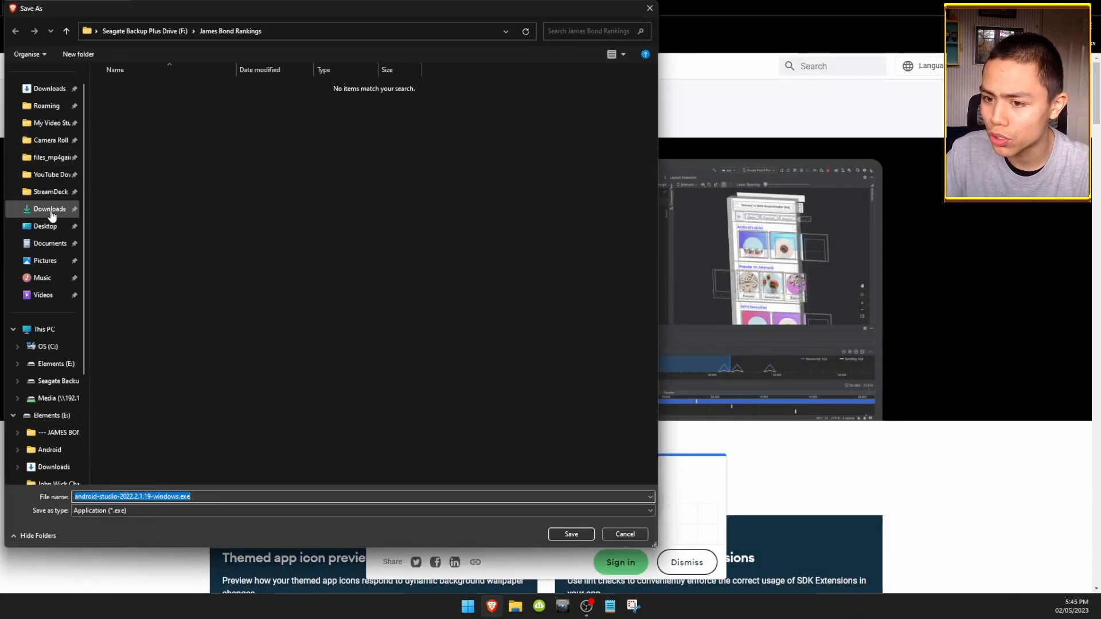
left_click(51, 209)
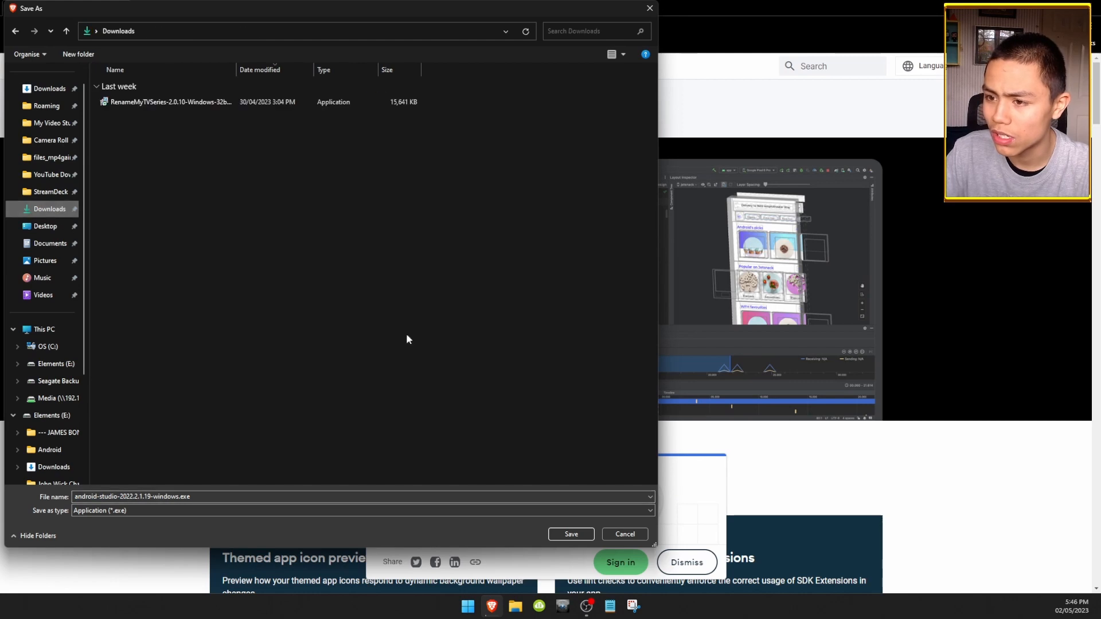
left_click(567, 534)
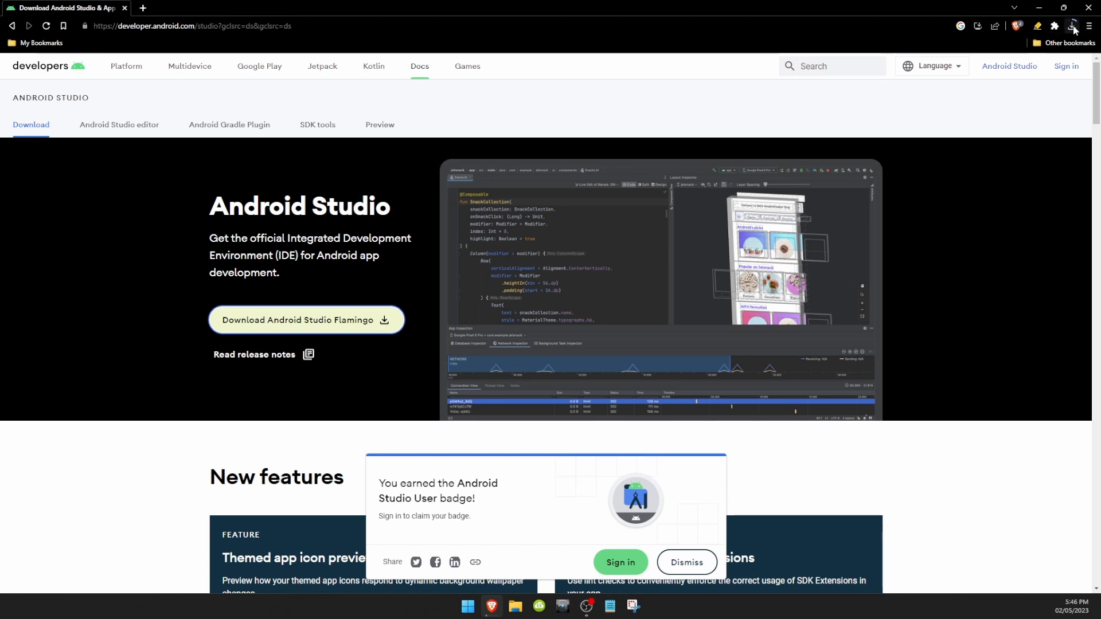
- Open the Downloads folder in File Explorer and run android-studio-2022.2.1.19-windows.exe
left_click(1072, 27)
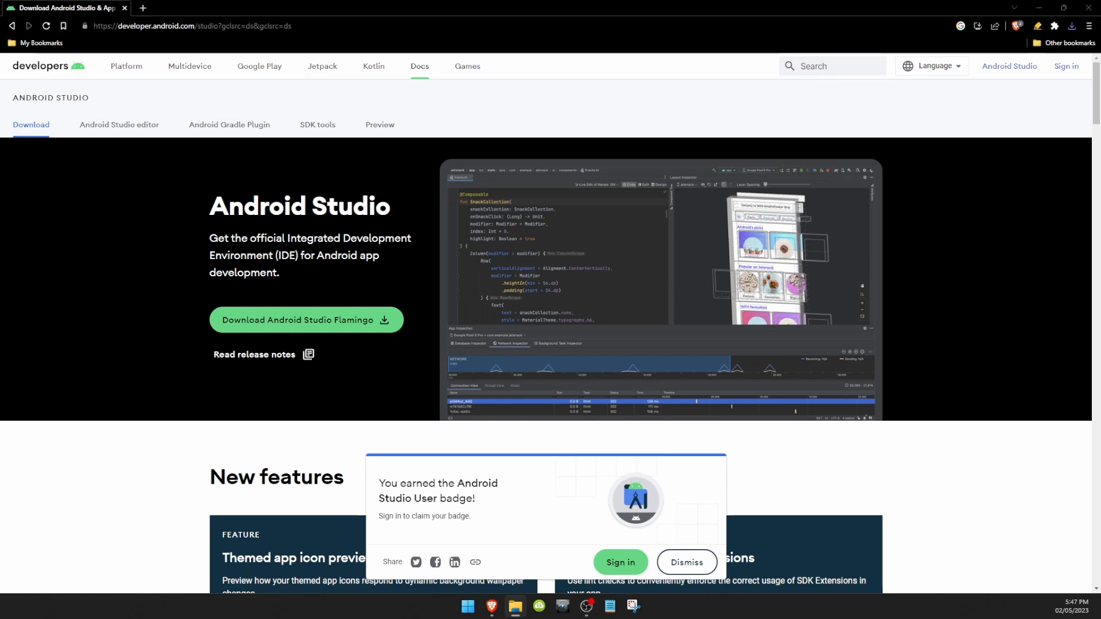
left_click_drag(0, 107, 484, 0)
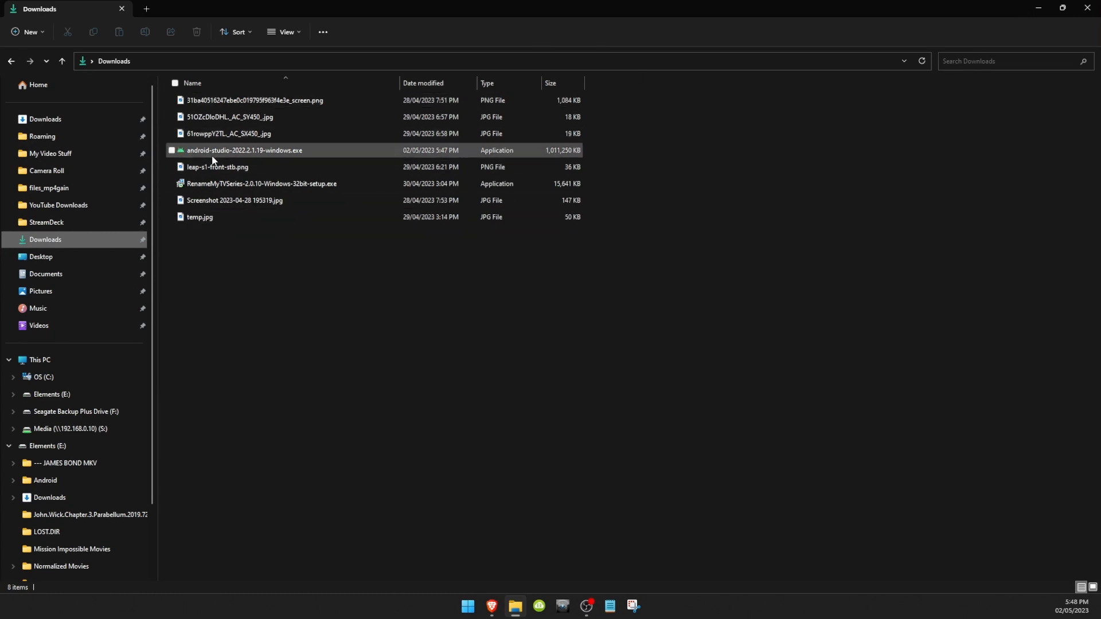
left_click(227, 154)
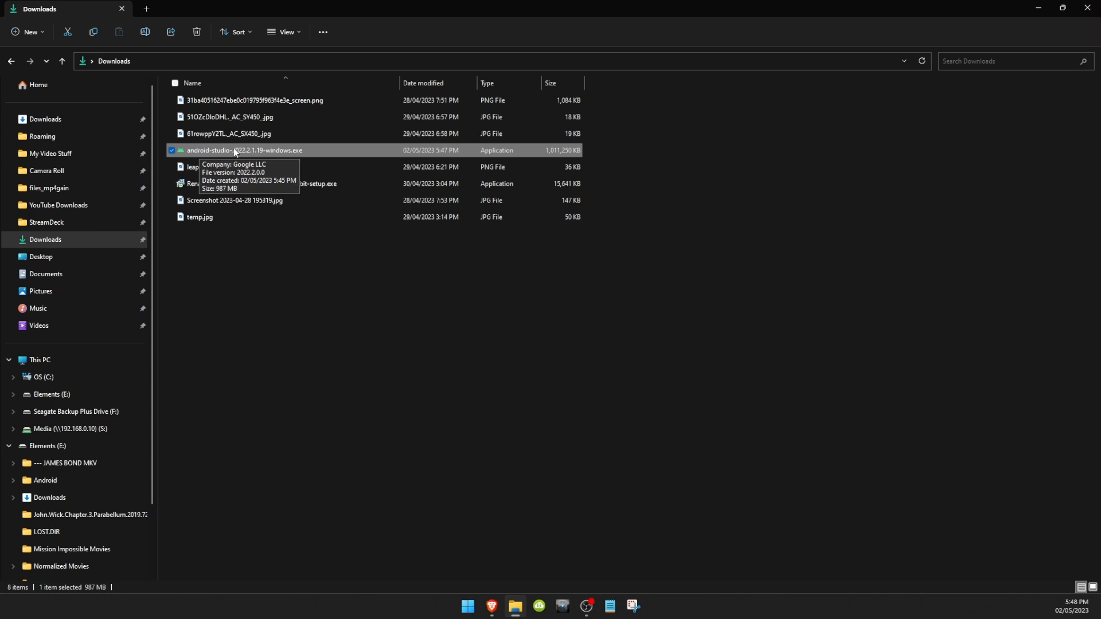
double_click(234, 150)
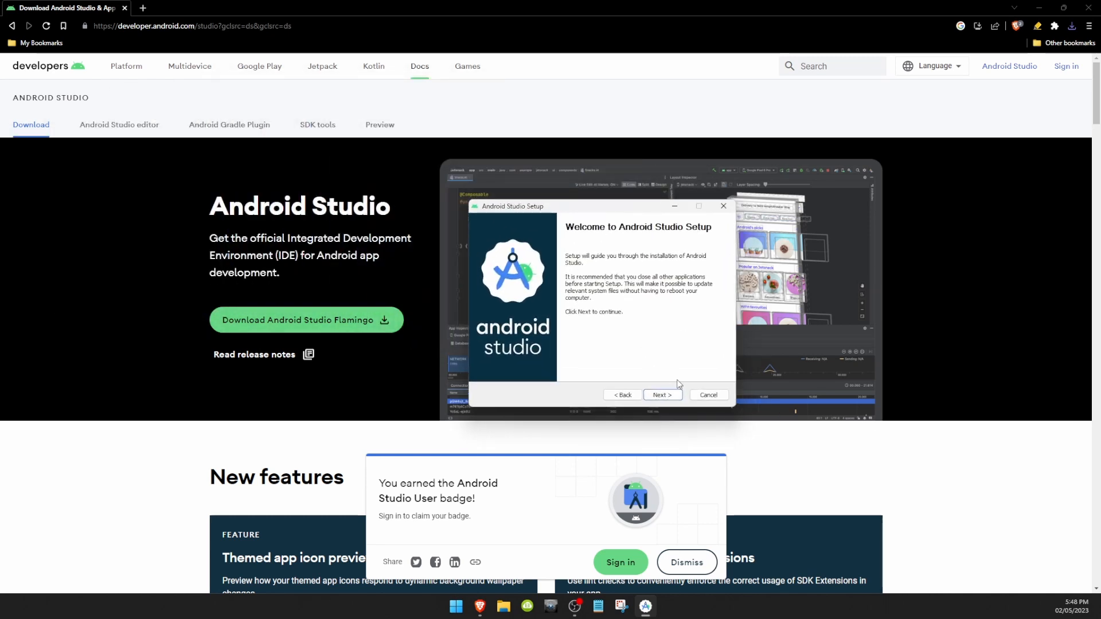
- Install Android Studio with the default components, install location and Start menu folder, and close the browser
left_click(650, 396)
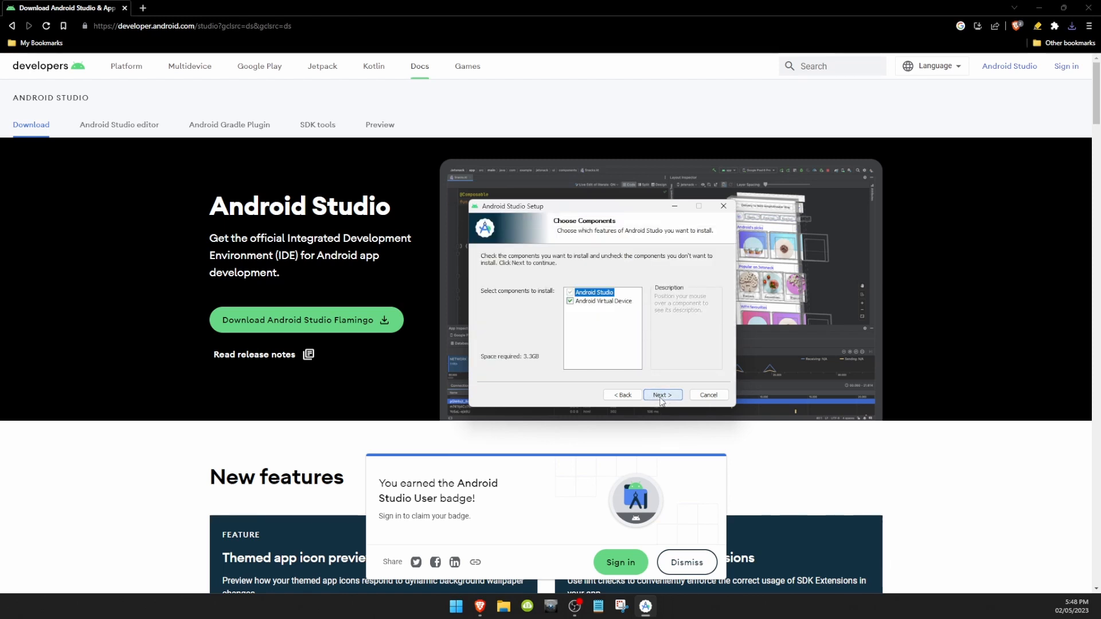
left_click(654, 396)
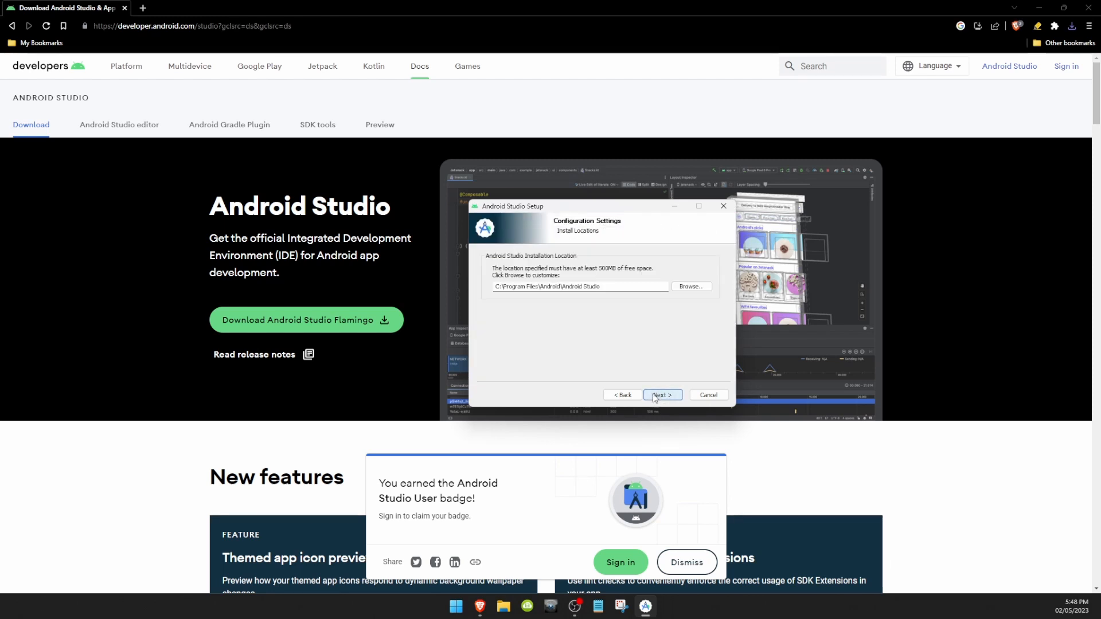
left_click(652, 394)
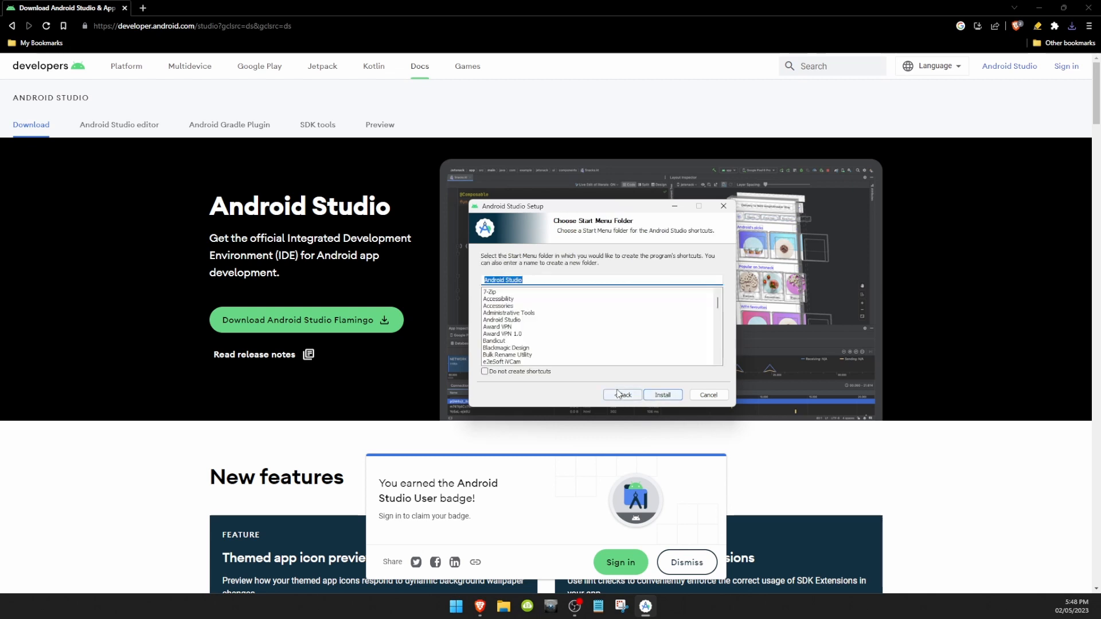
left_click(661, 396)
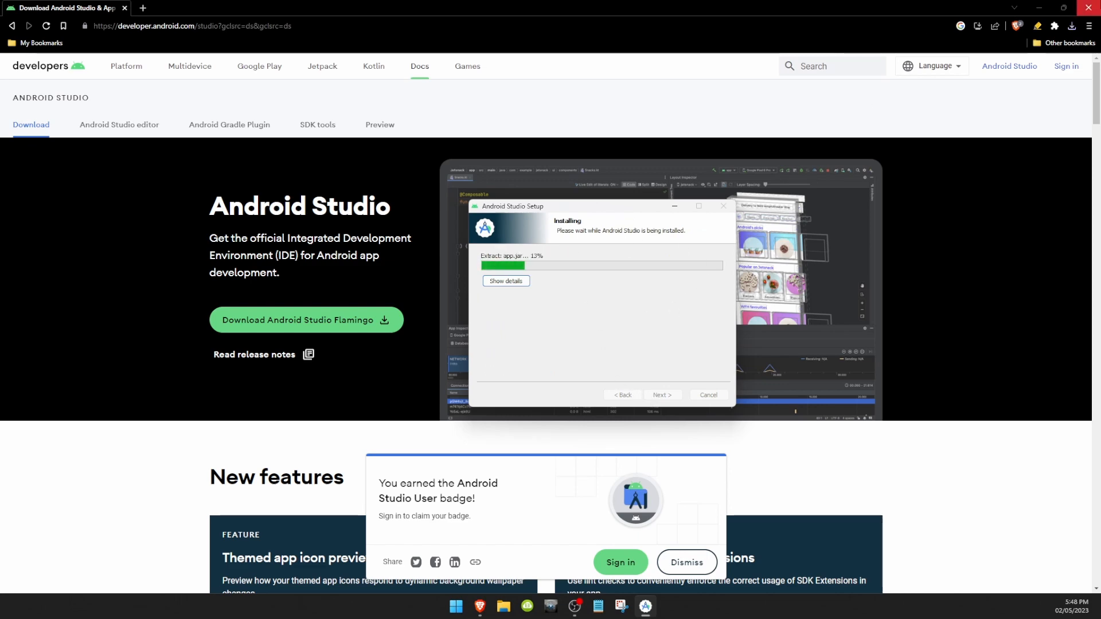
left_click(1088, 7)
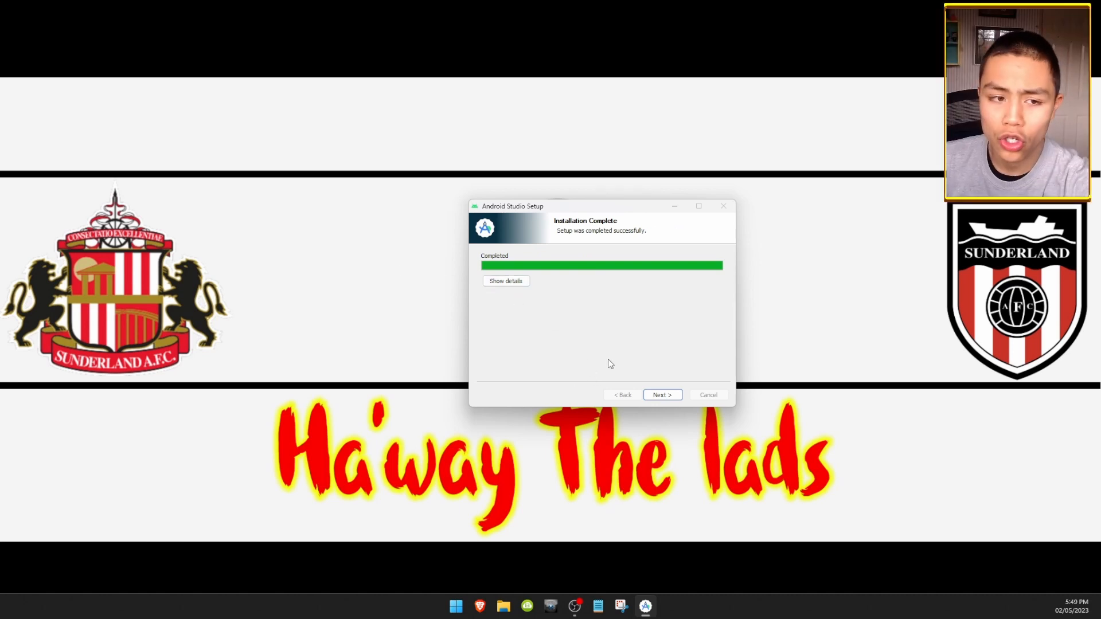
- Finish the setup wizard with Start Android Studio enabled and move the welcome window nearer the middle of the desktop
left_click(662, 394)
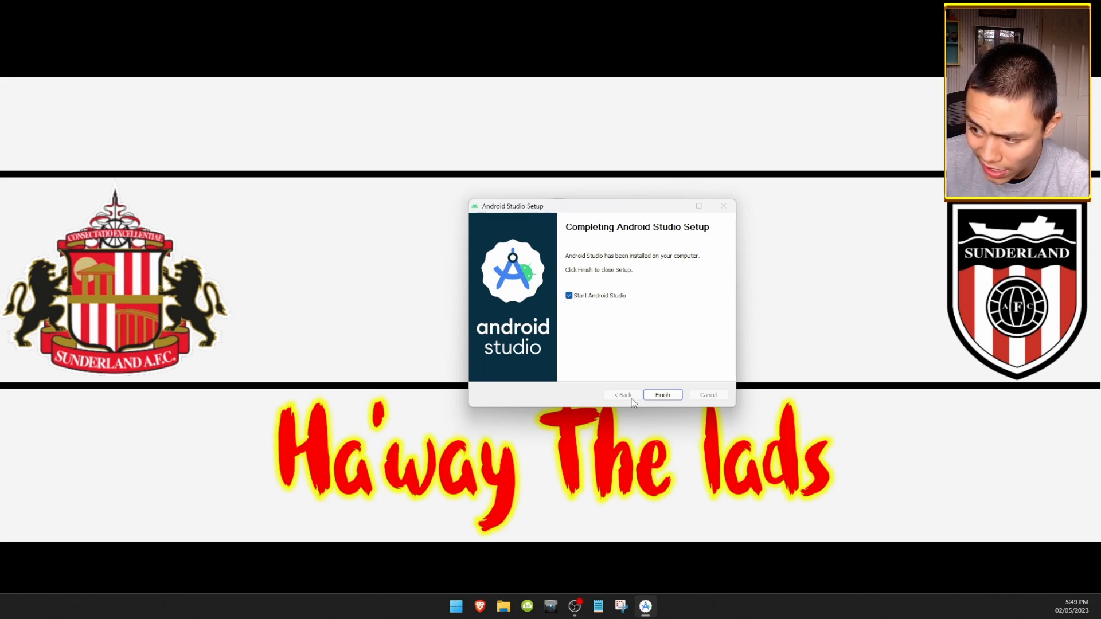
left_click(663, 395)
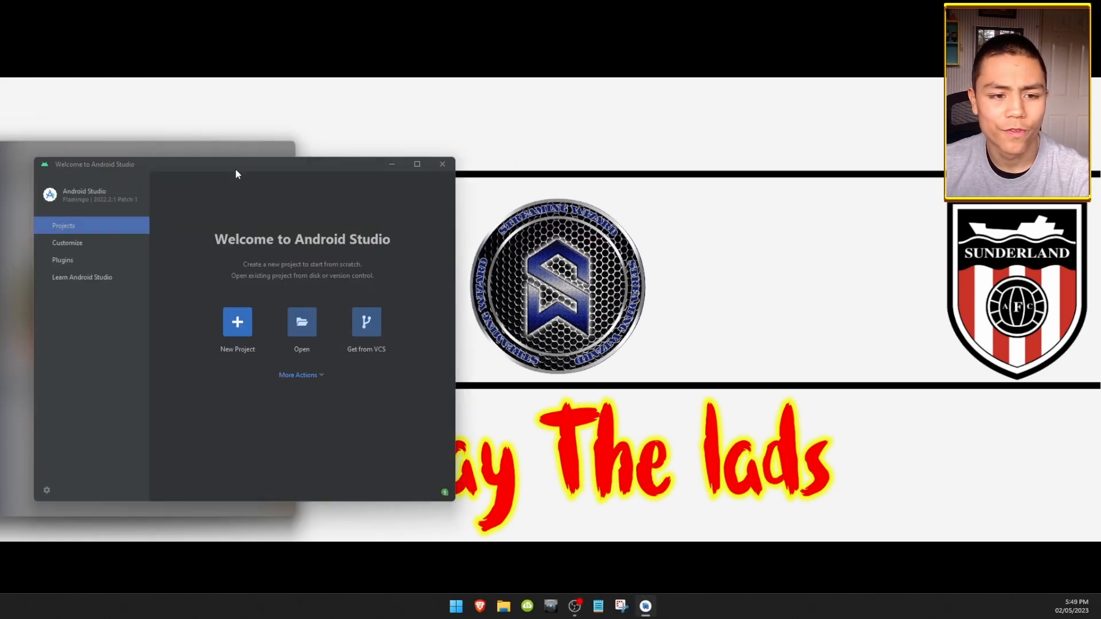
left_click_drag(235, 169, 511, 144)
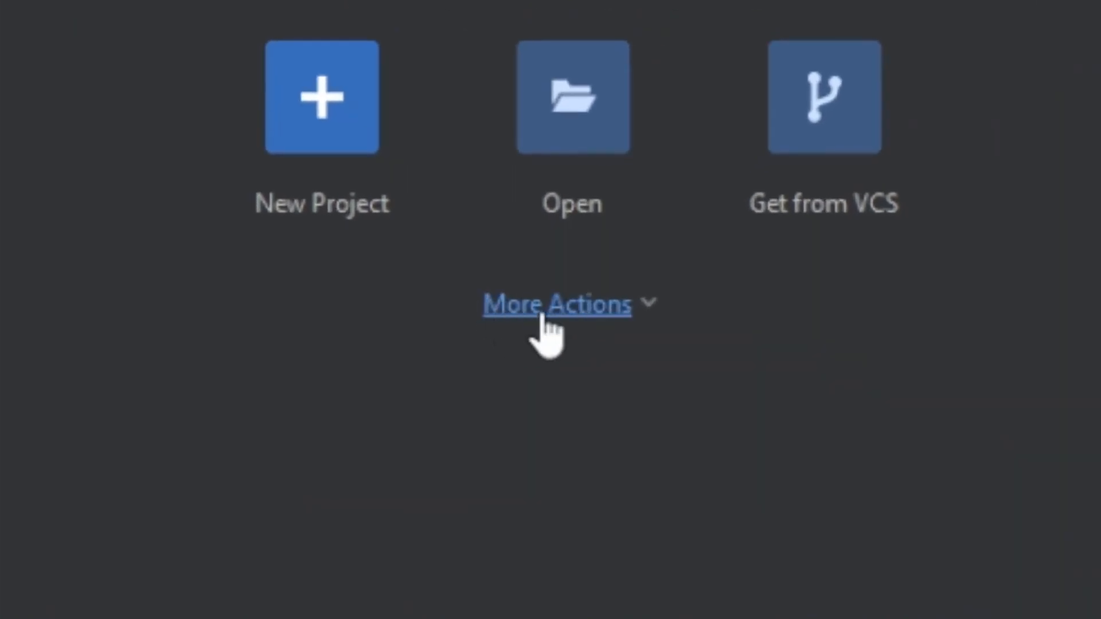
- Open the Virtual Device Manager and start creating a new virtual device
left_click(537, 314)
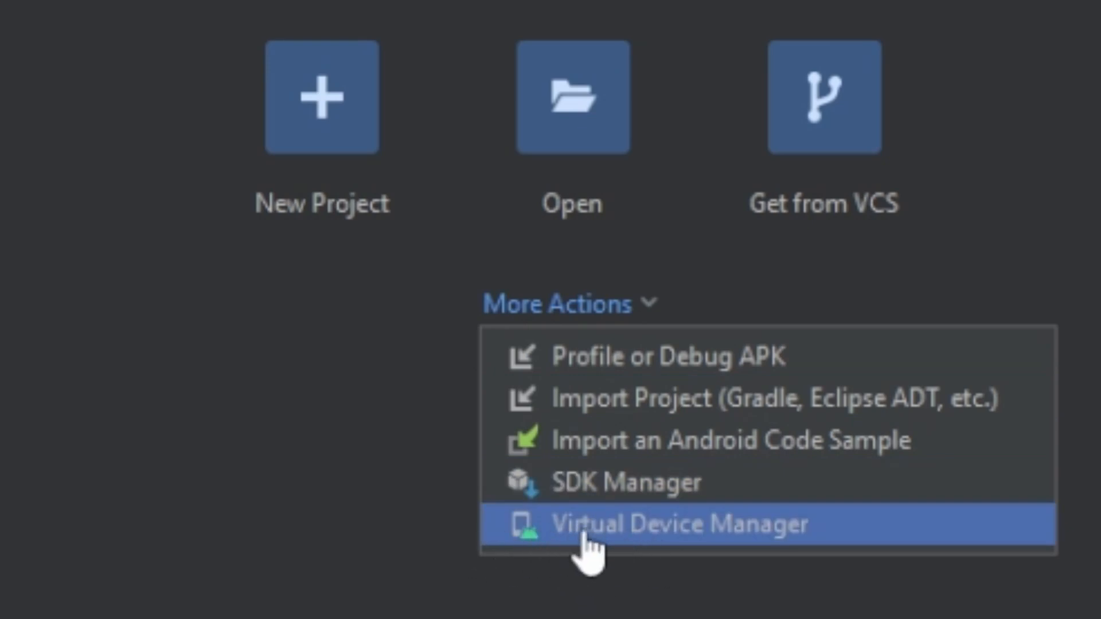
left_click(656, 526)
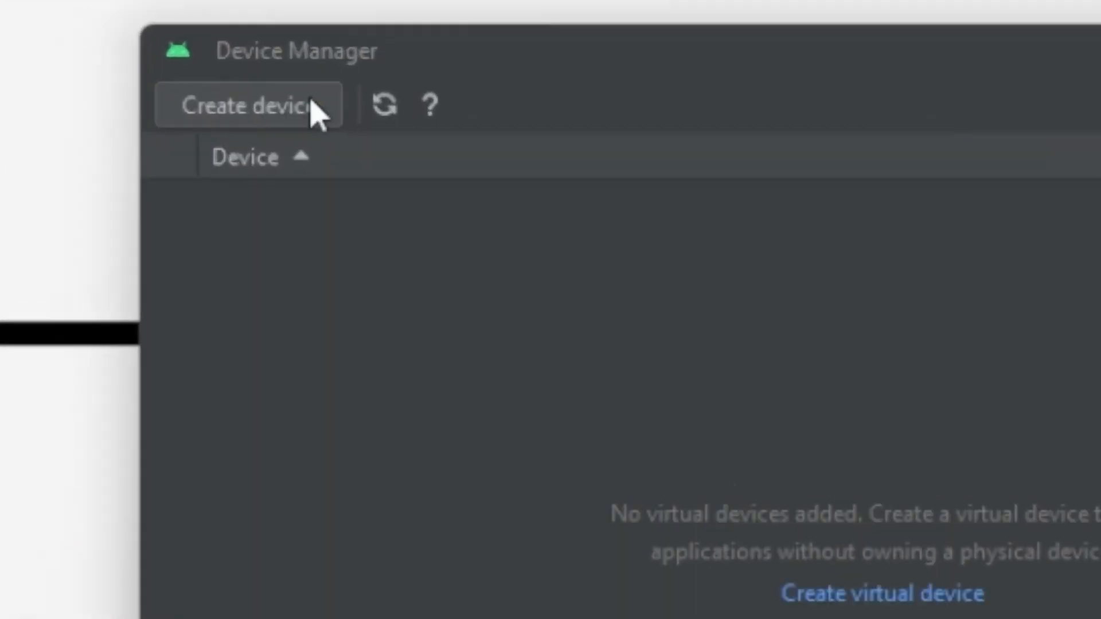
left_click(242, 109)
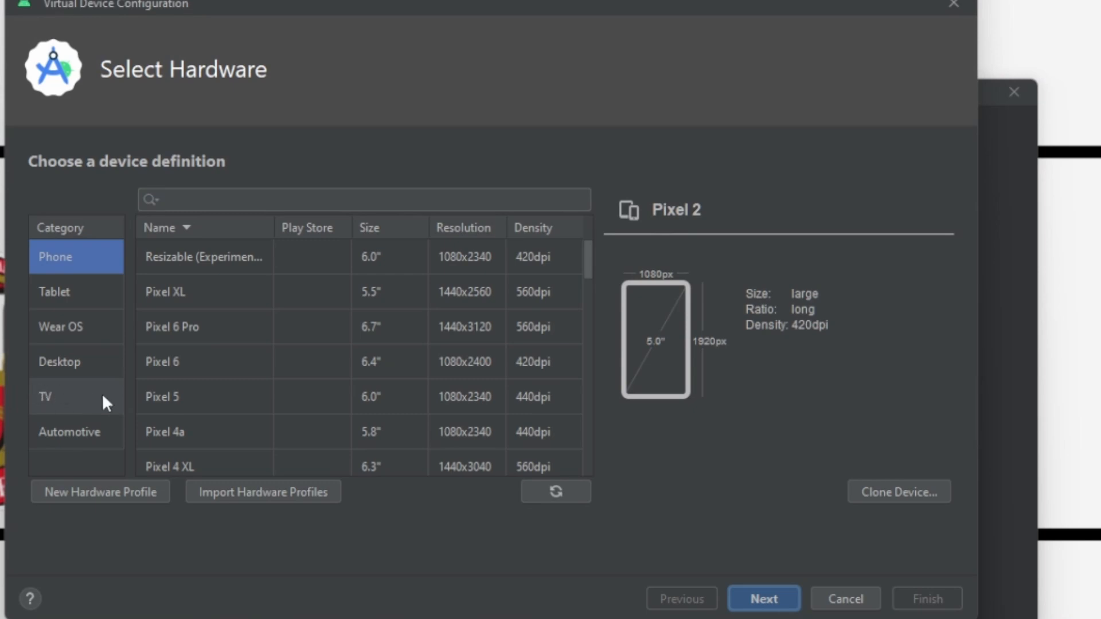
- Choose the Android TV (1080p) hardware profile from the TV category and look through the recommended system images
left_click(62, 392)
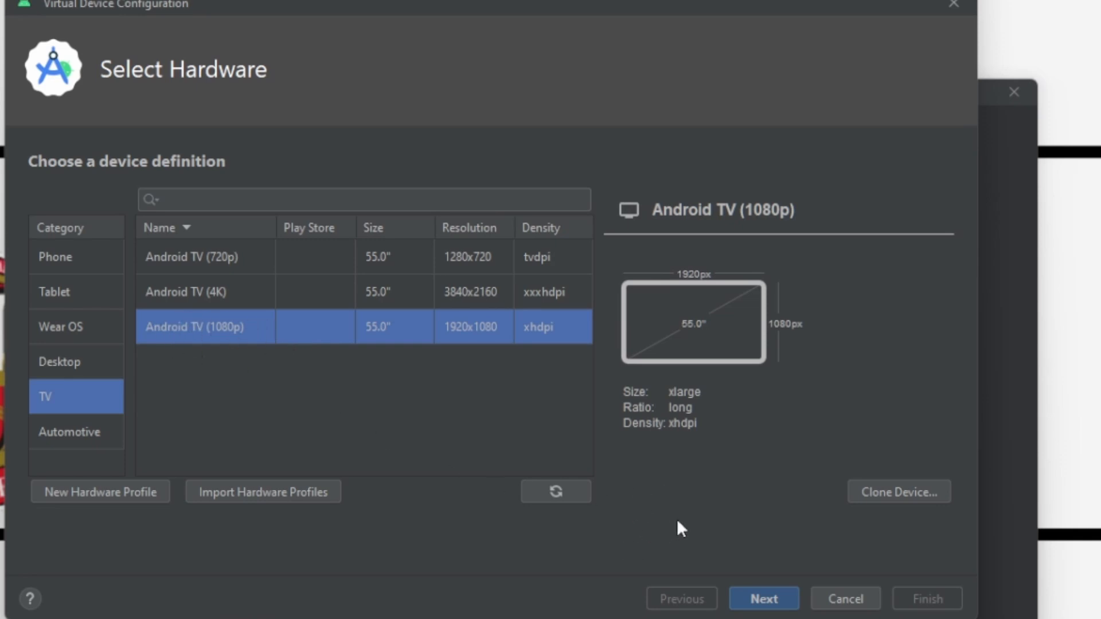
left_click(765, 598)
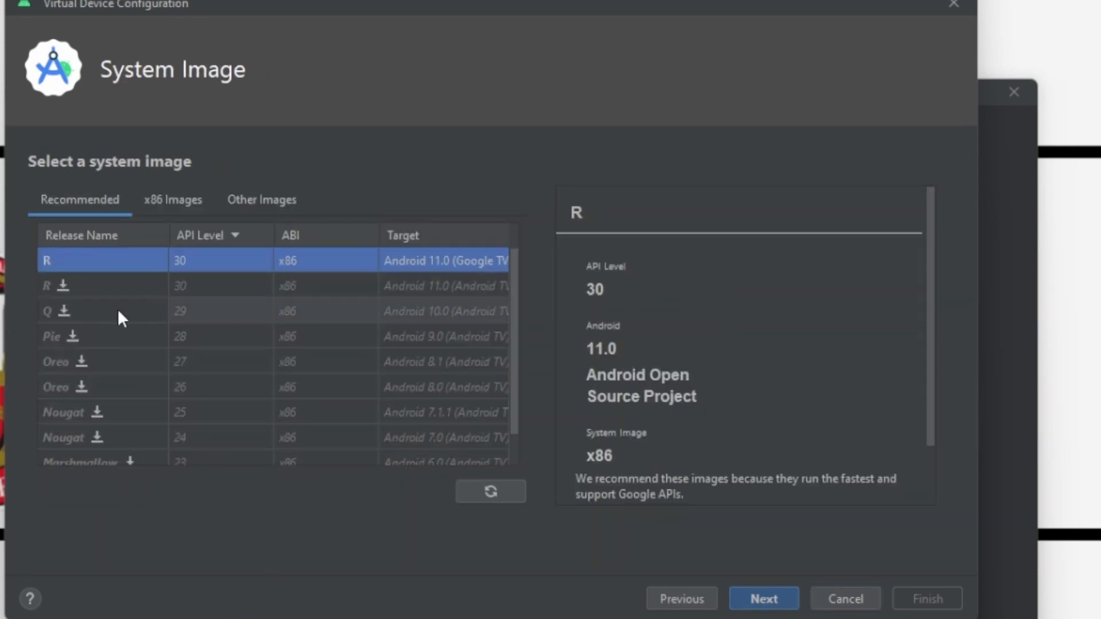
scroll(128, 325, "down", 1)
scroll(125, 324, "up", 2)
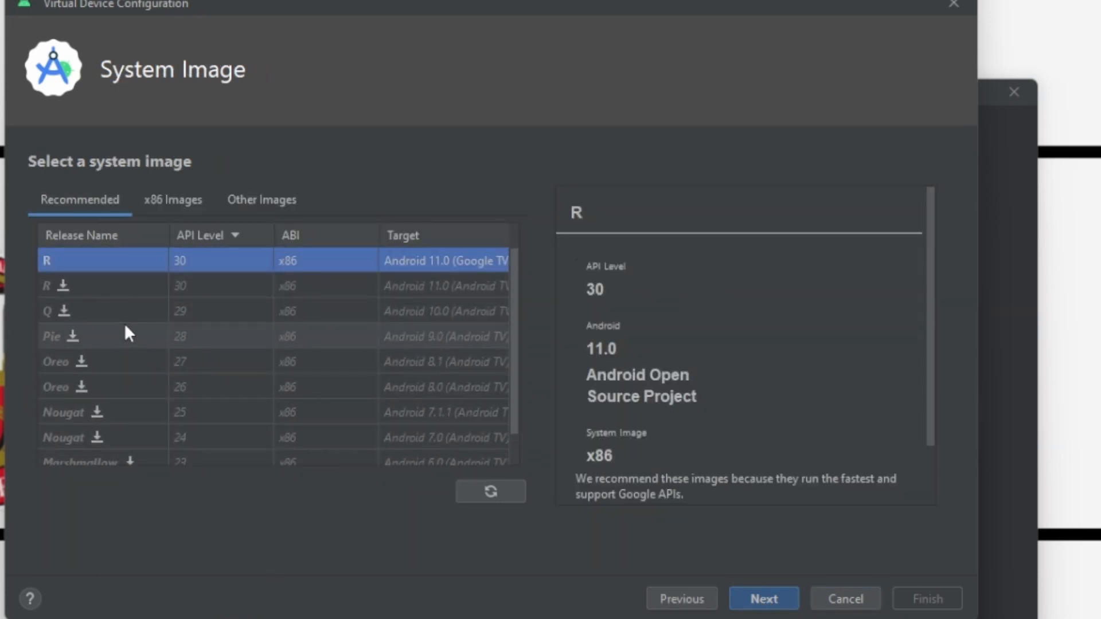
scroll(111, 311, "down", 1)
scroll(98, 336, "up", 1)
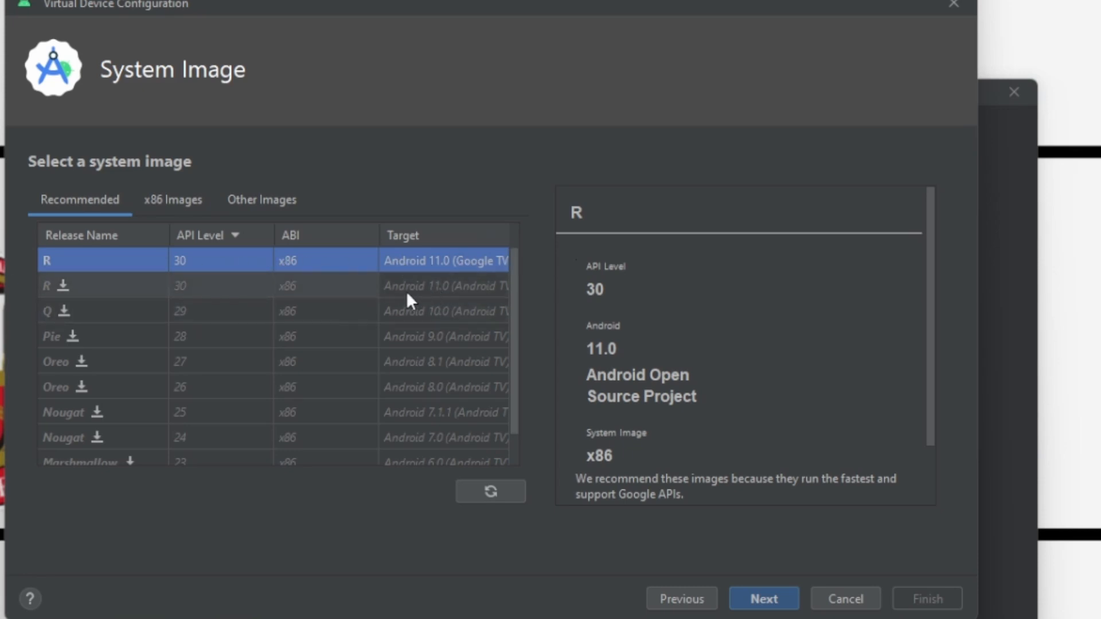
- Download the R (API 30) Android 11.0 (Android TV) x86 system image and create the virtual device named Android TV 11
left_click(456, 286)
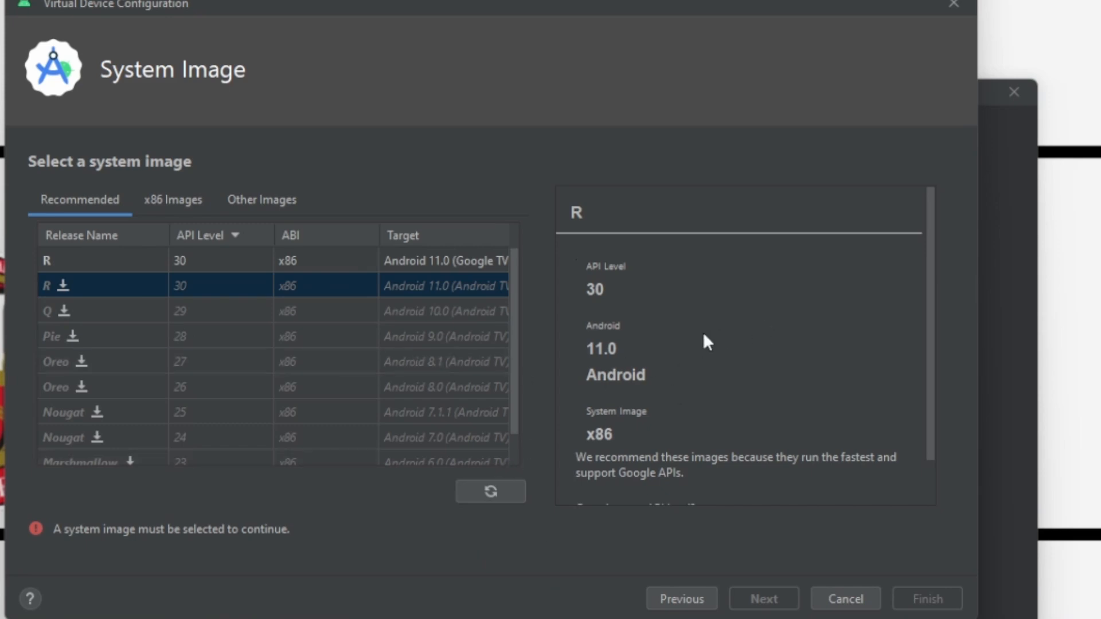
scroll(707, 342, "down", 1)
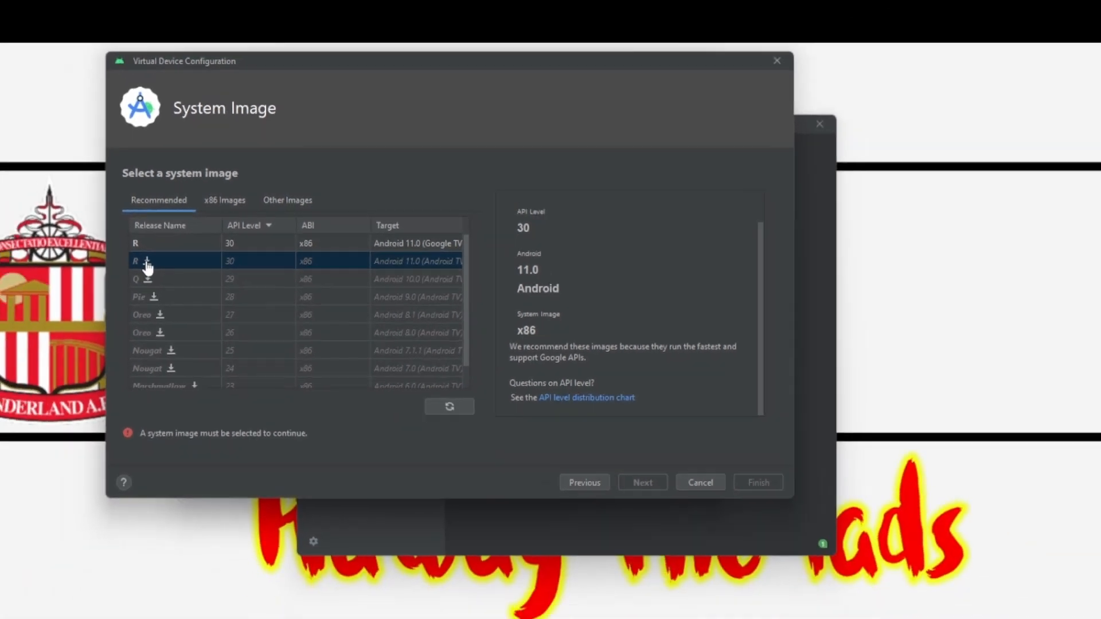
left_click(64, 286)
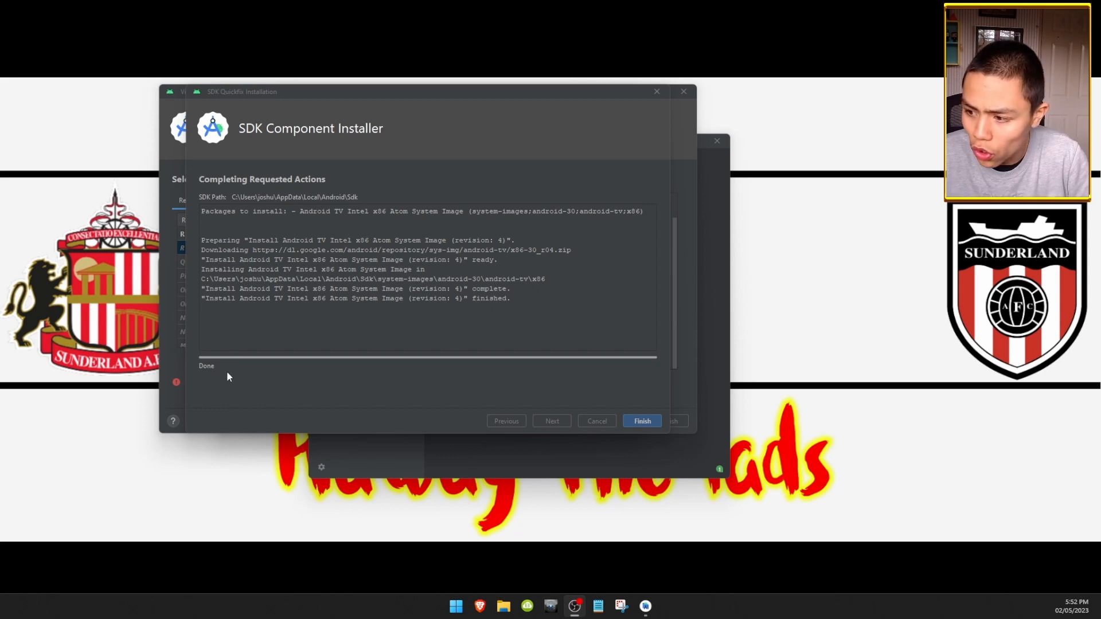
left_click(644, 422)
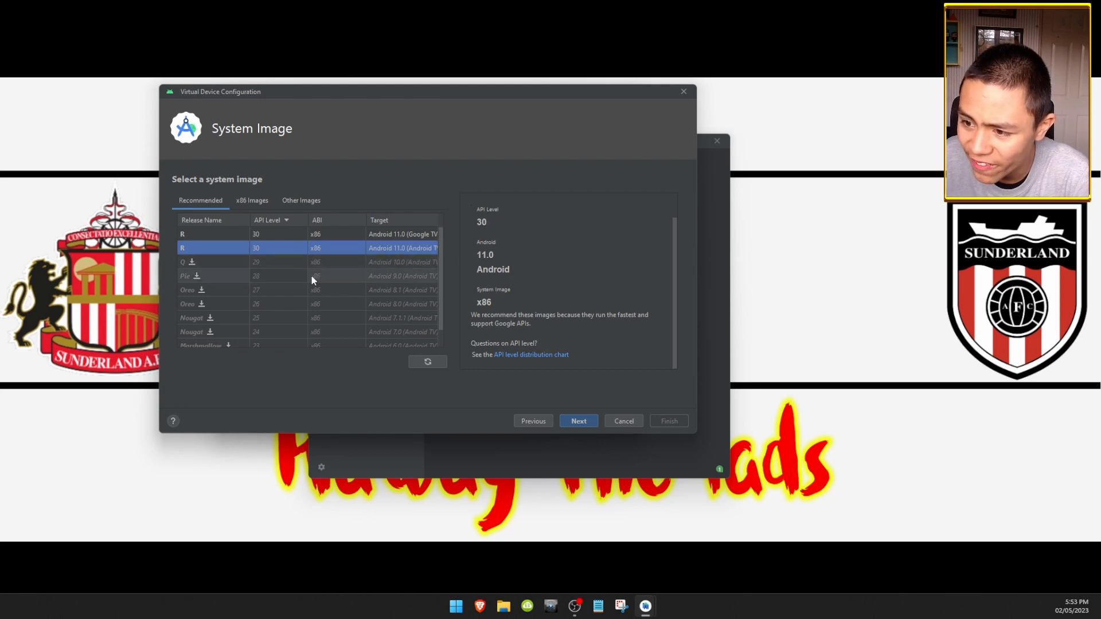
left_click(576, 421)
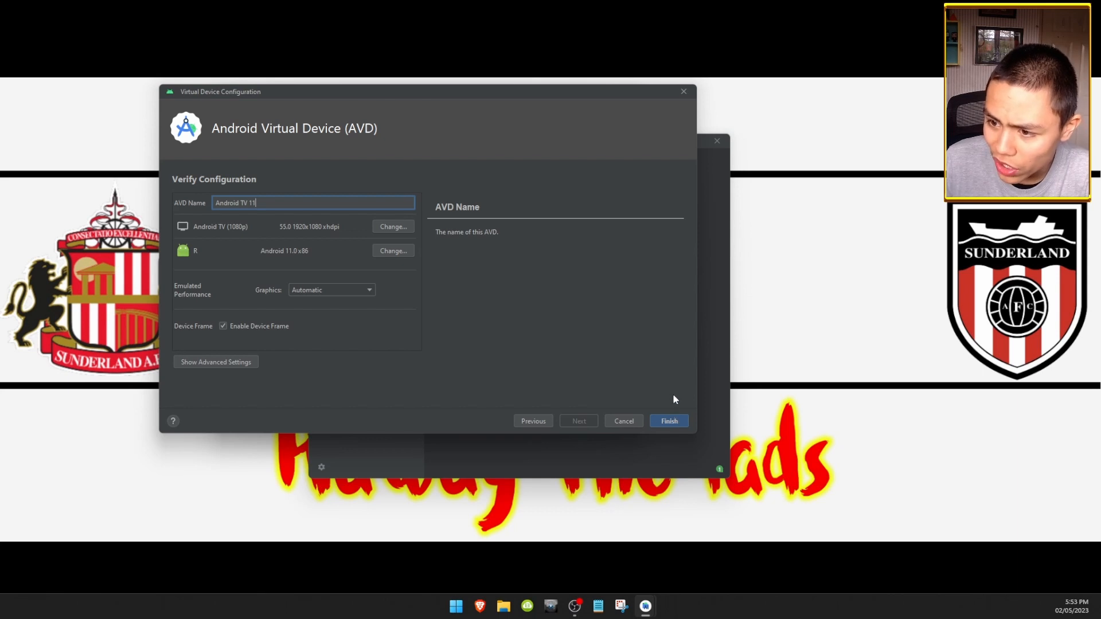
left_click(670, 420)
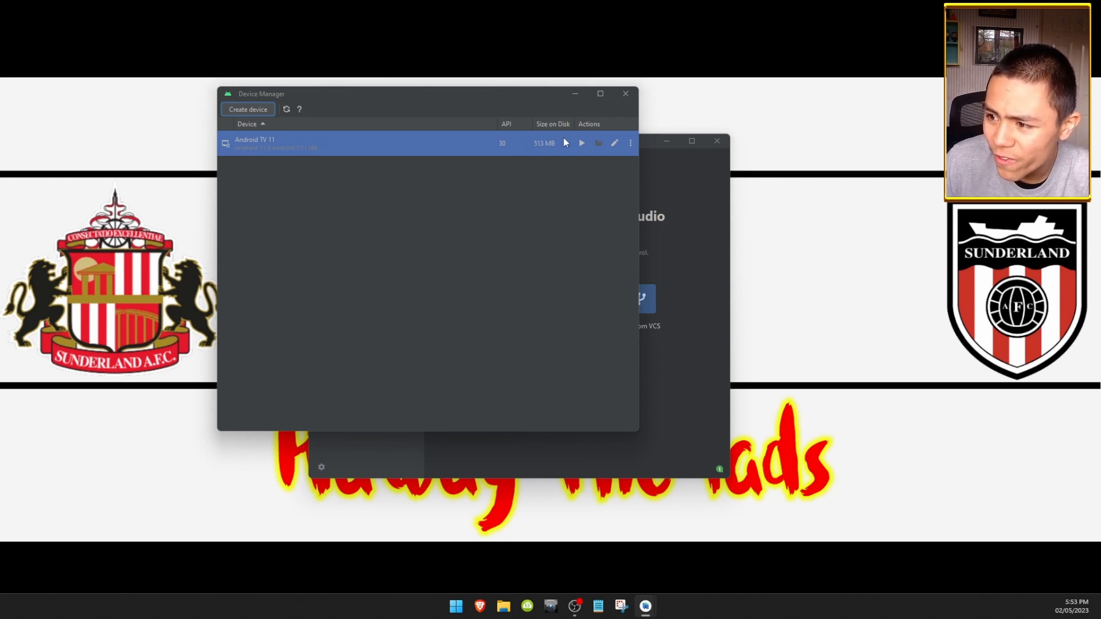
- Open Android TV 11 for editing and show the memory and storage options in its advanced settings
left_click(622, 141)
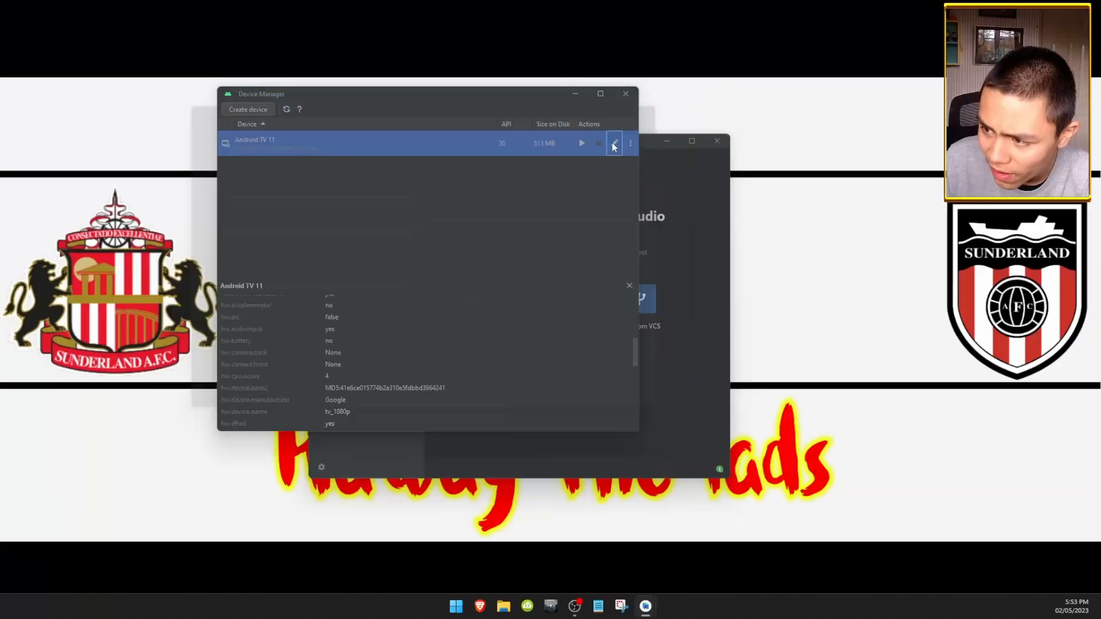
left_click(616, 142)
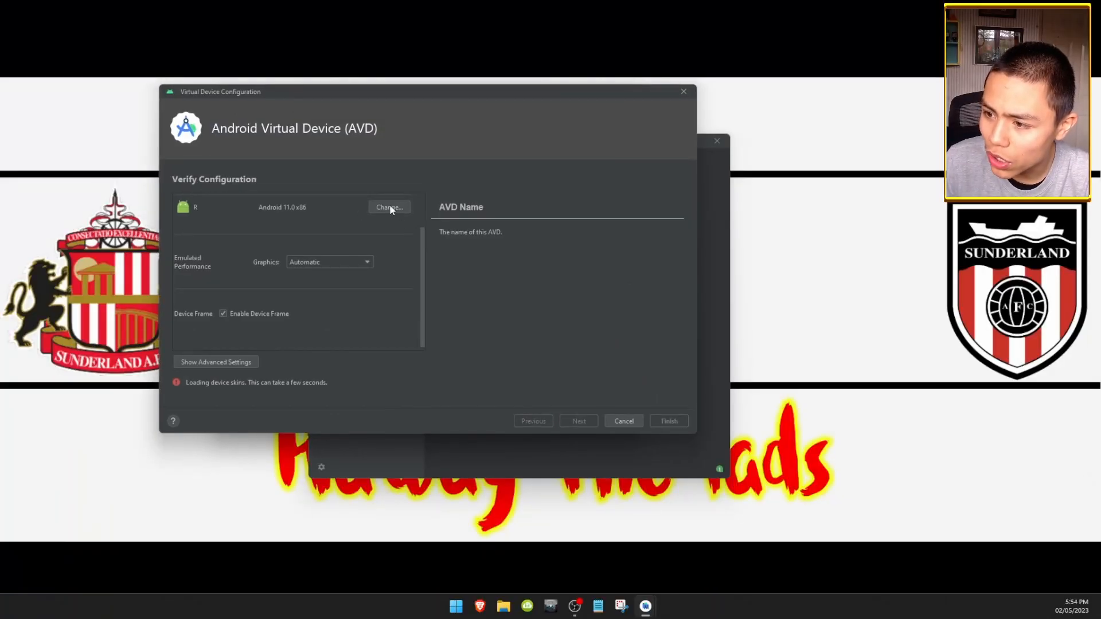
left_click(231, 363)
scroll(229, 298, "down", 3)
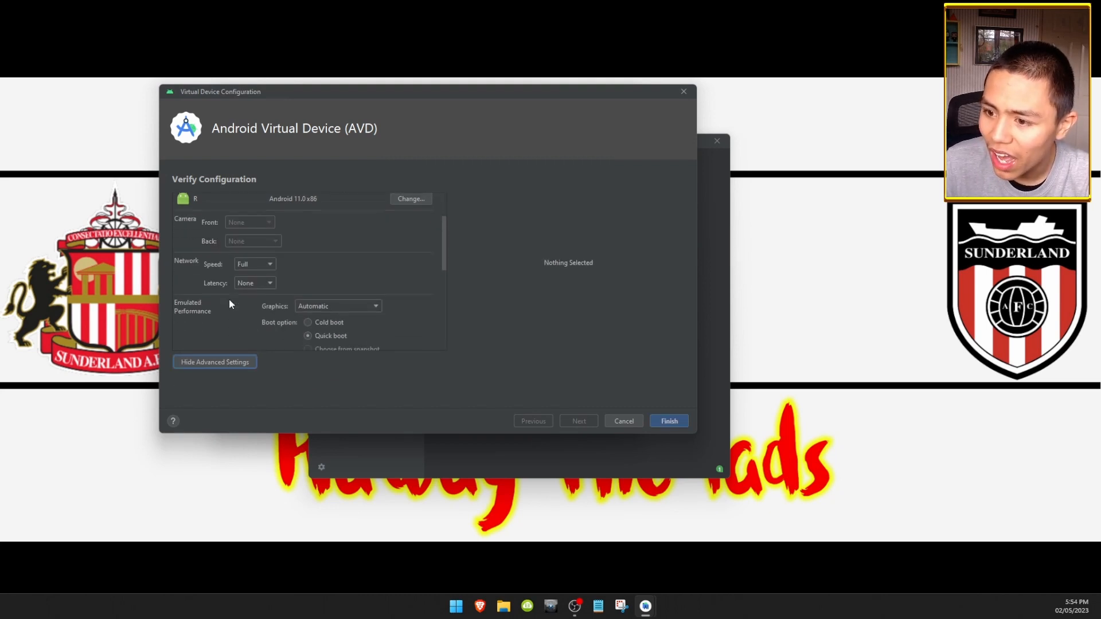
scroll(239, 312, "down", 4)
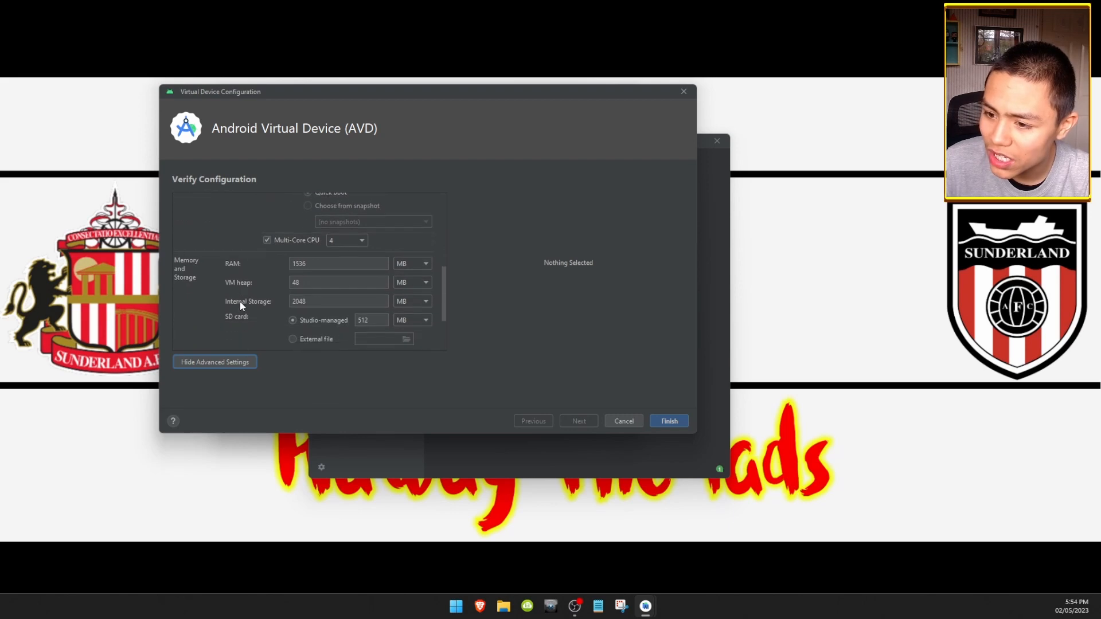
scroll(241, 302, "down", 1)
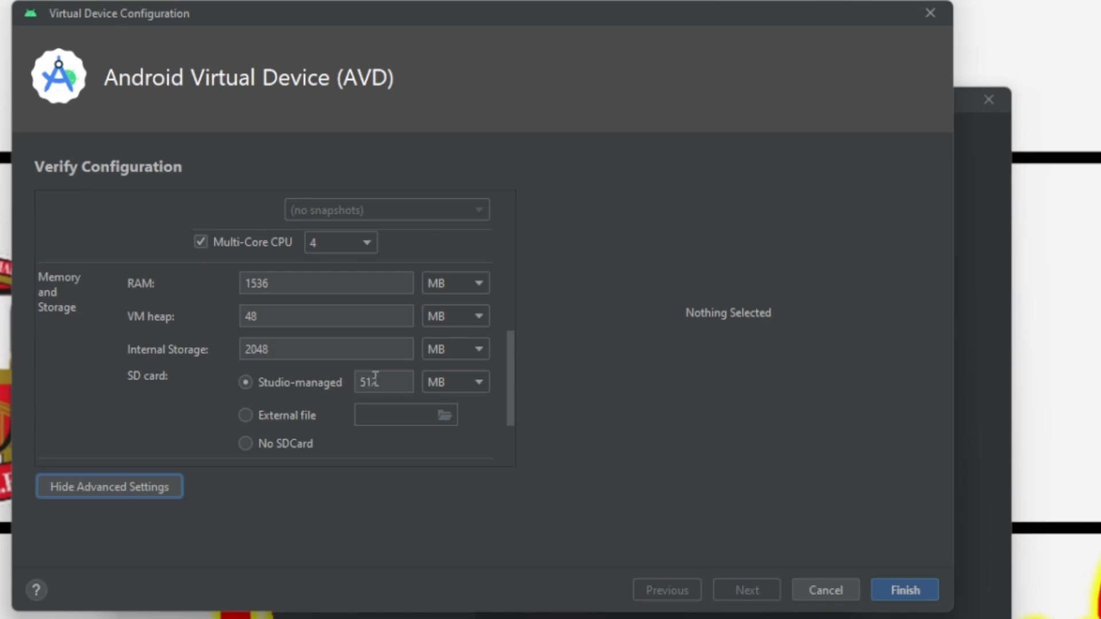
- Set the Studio-managed SD card size to 32 GB
double_click(383, 383)
left_click(383, 382)
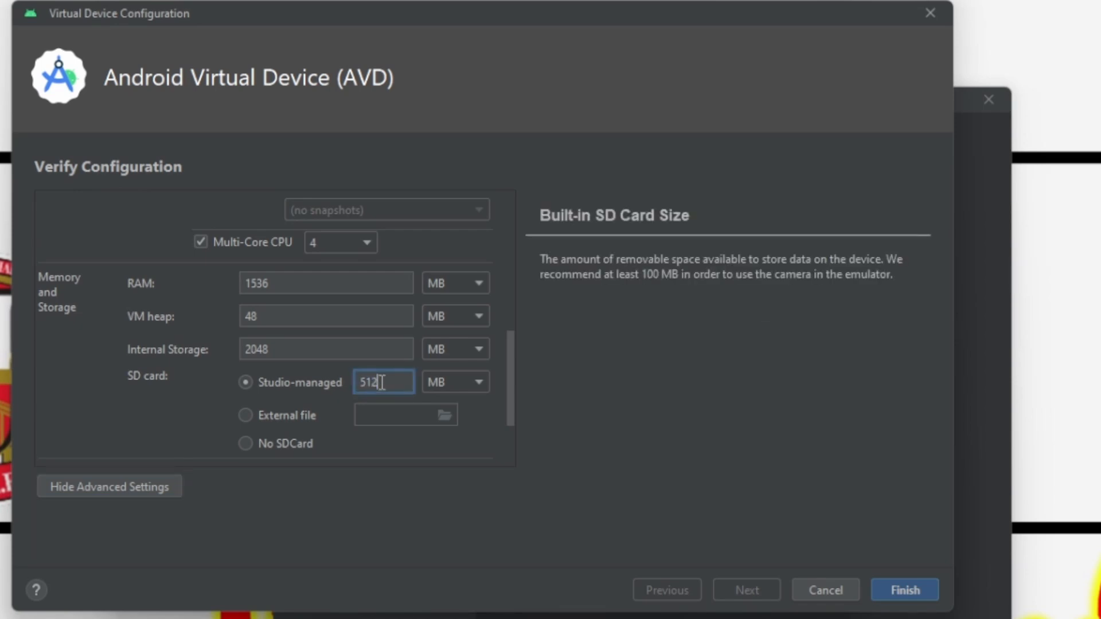
double_click(382, 383)
left_click(447, 386)
left_click(436, 463)
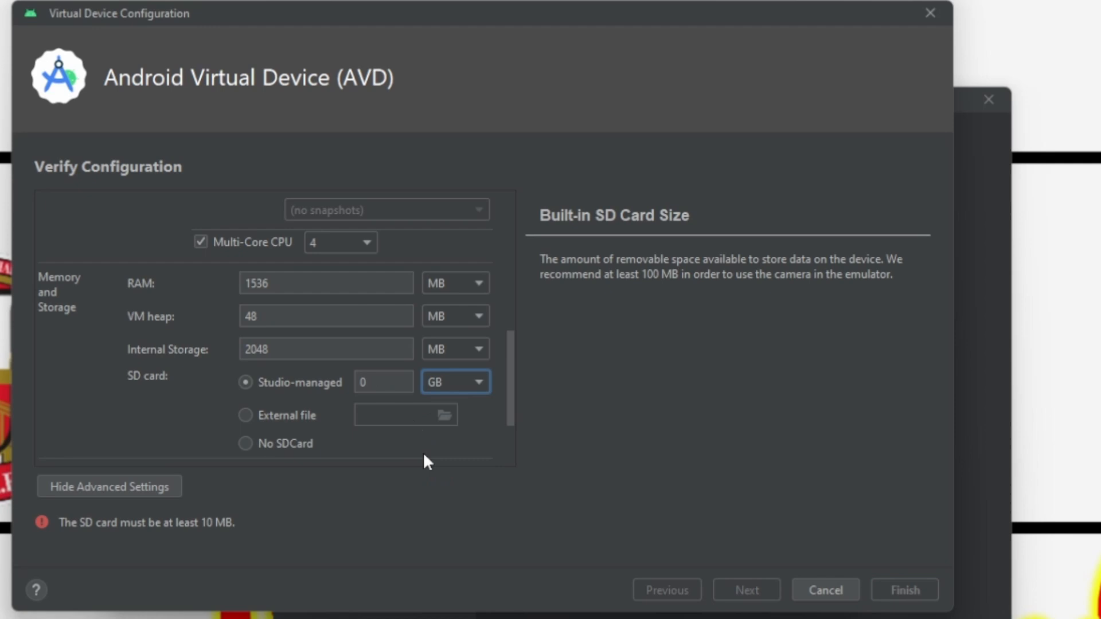
double_click(390, 382)
left_click(407, 379)
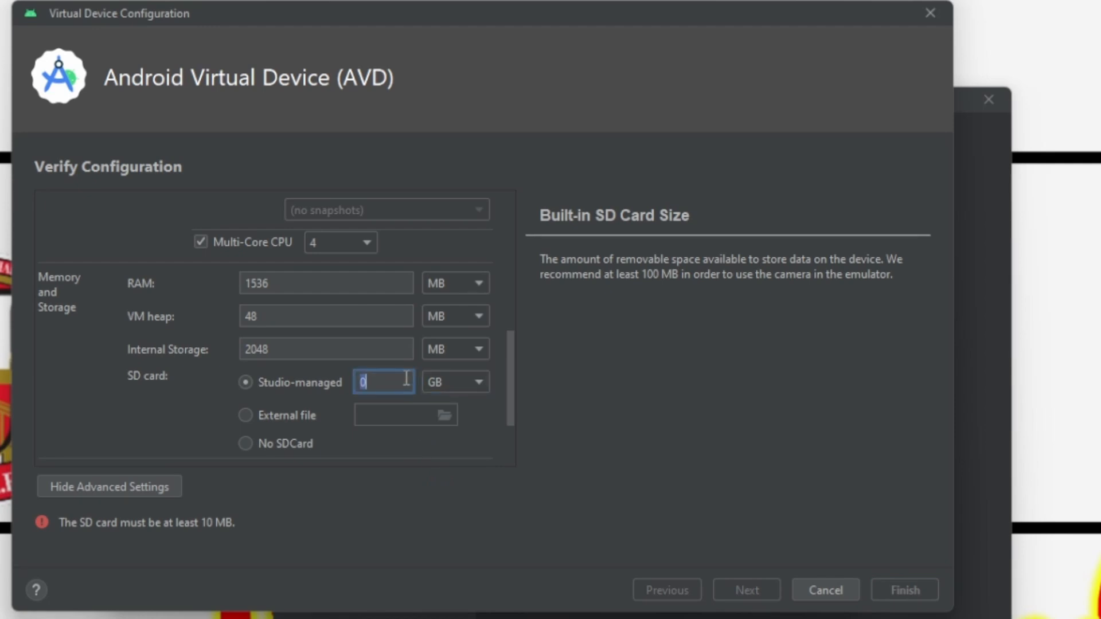
type("2")
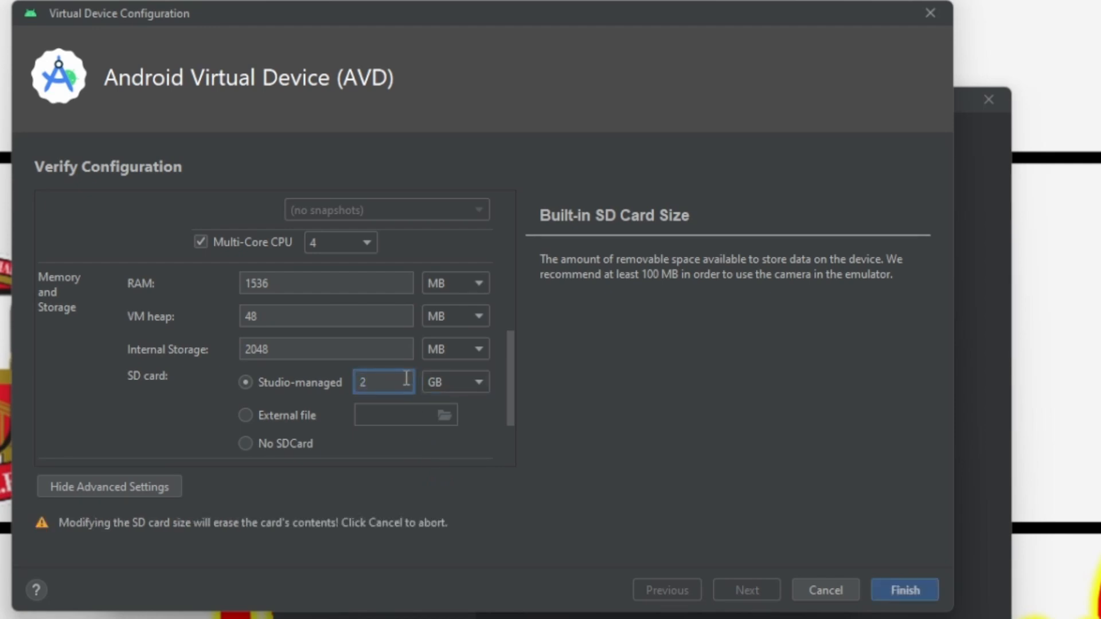
key("BackSpace")
type("32")
- Set the internal storage to 32 GB and save the virtual device configuration
left_click(291, 351)
double_click(291, 353)
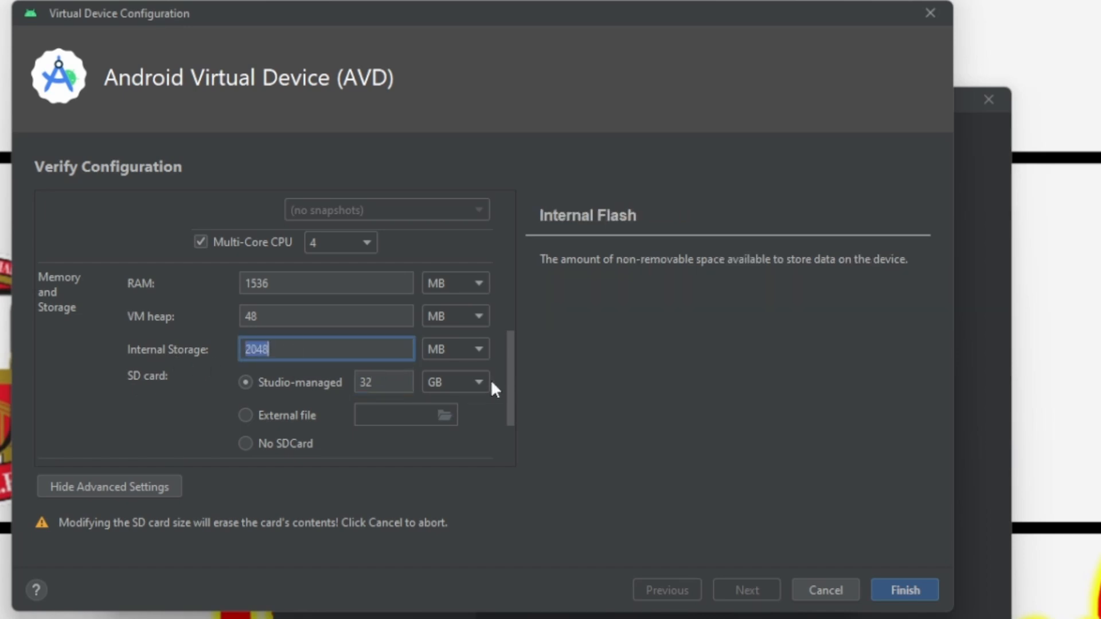
left_click(446, 348)
left_click(443, 431)
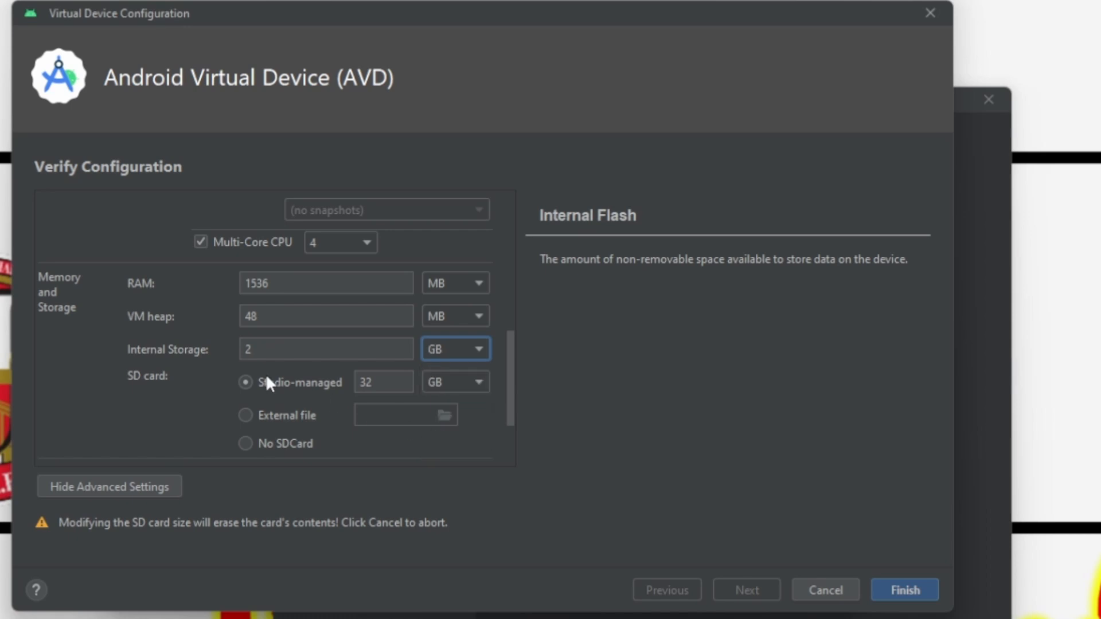
left_click(300, 356)
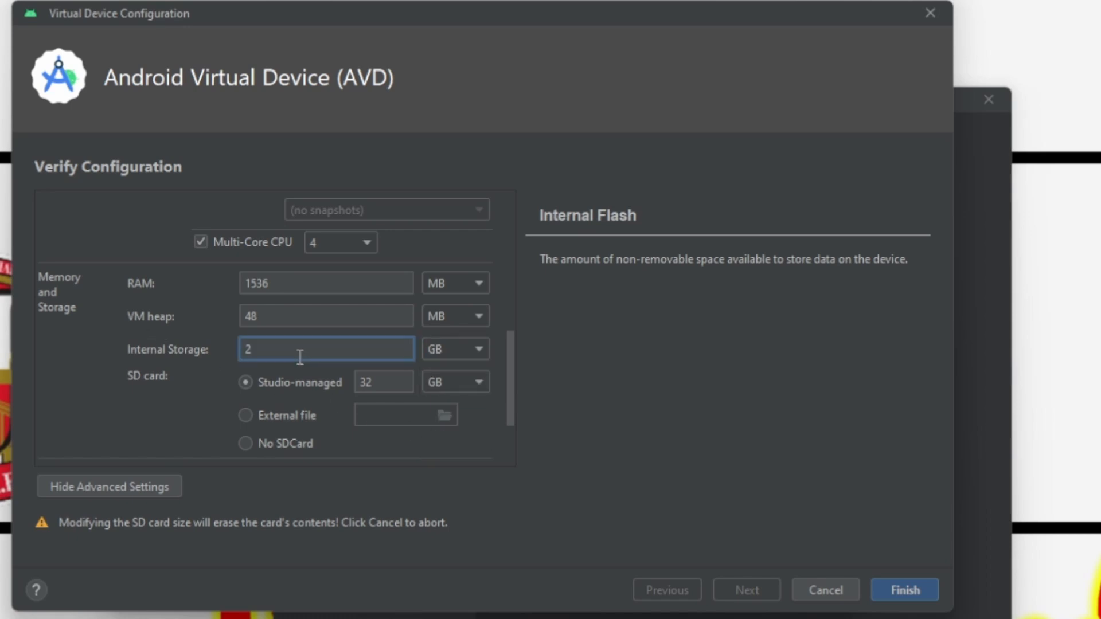
key("BackSpace")
type("32")
left_click(443, 348)
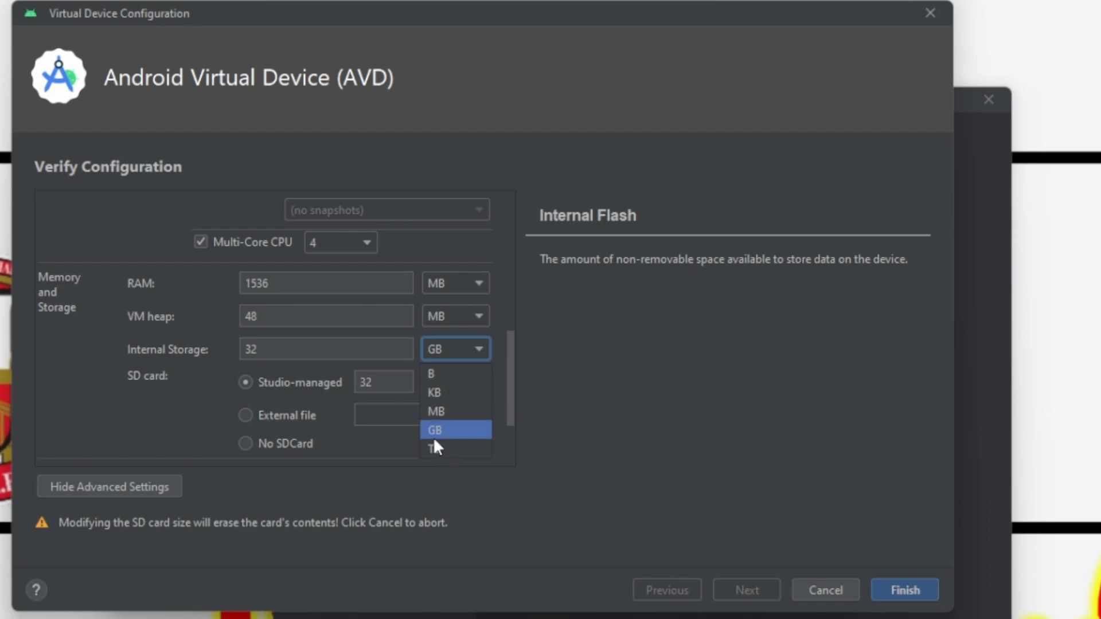
left_click(137, 354)
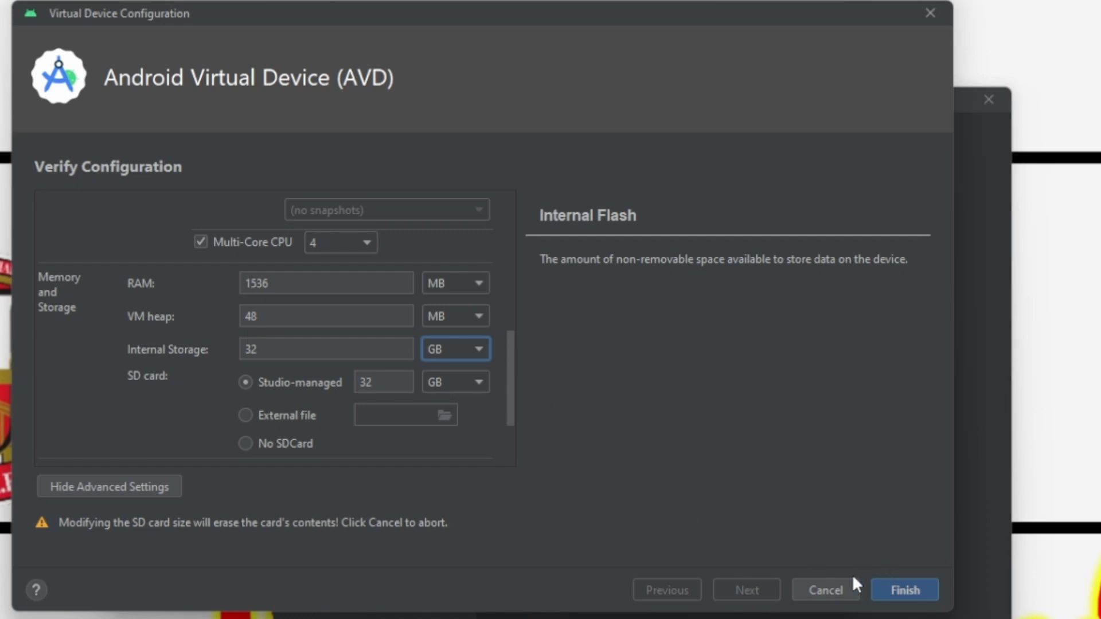
left_click(906, 589)
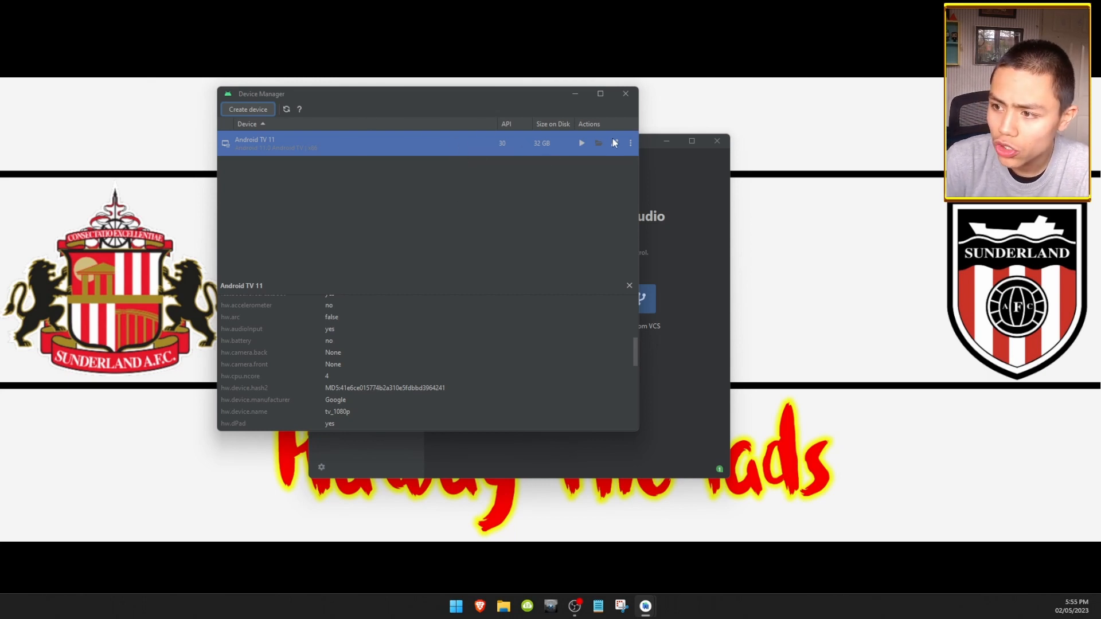
- Launch the Android TV 11 virtual device and move its emulator window slightly up and to the left on the desktop
left_click(581, 144)
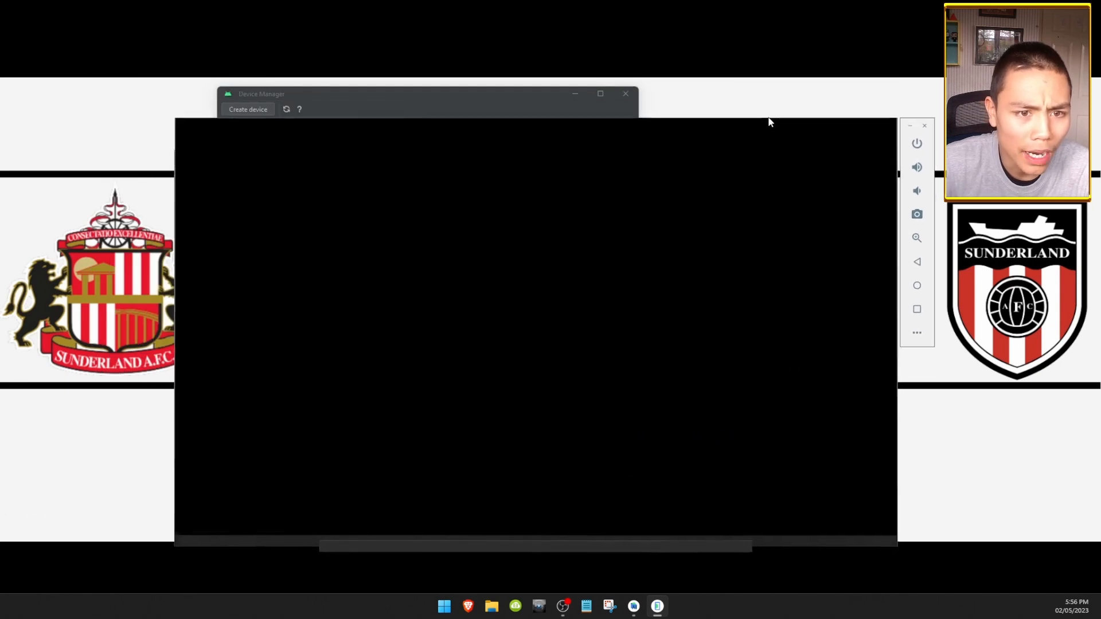
left_click_drag(769, 122, 720, 106)
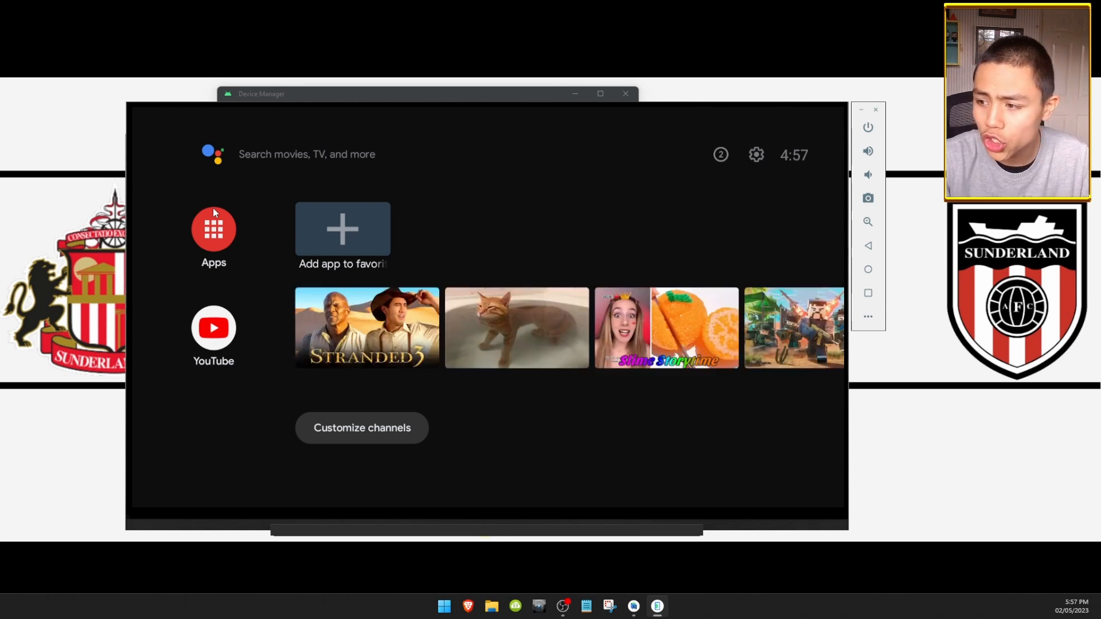
- Browse through the recommended YouTube videos on the Android TV home screen
key("Down")
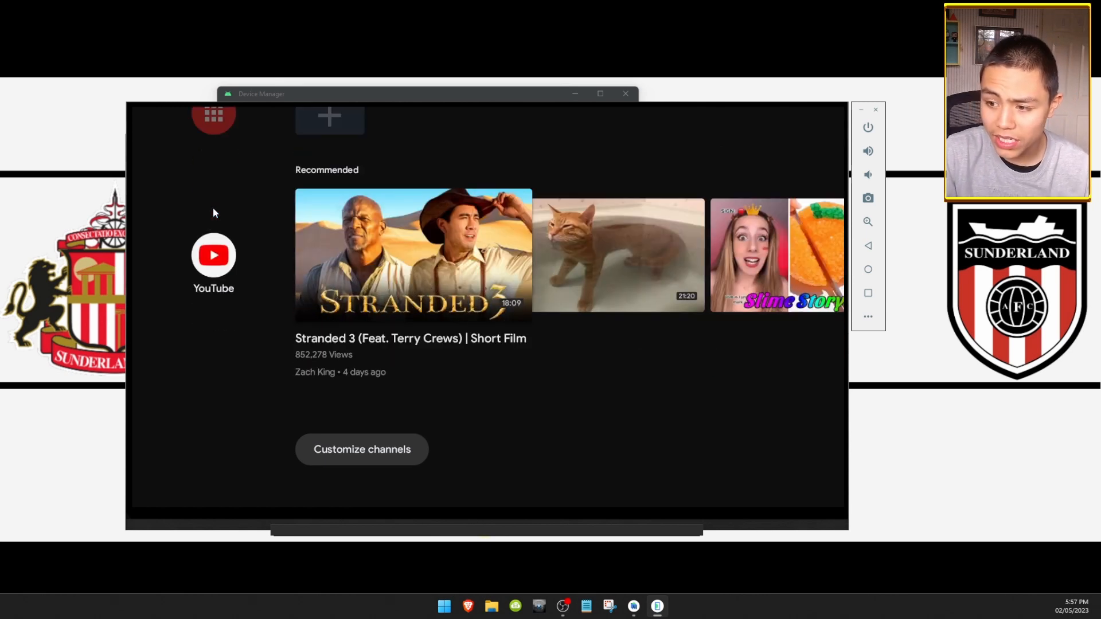
key("Right")
key("Right")
key("Right")
key("Right")
key("Right")
key("Right")
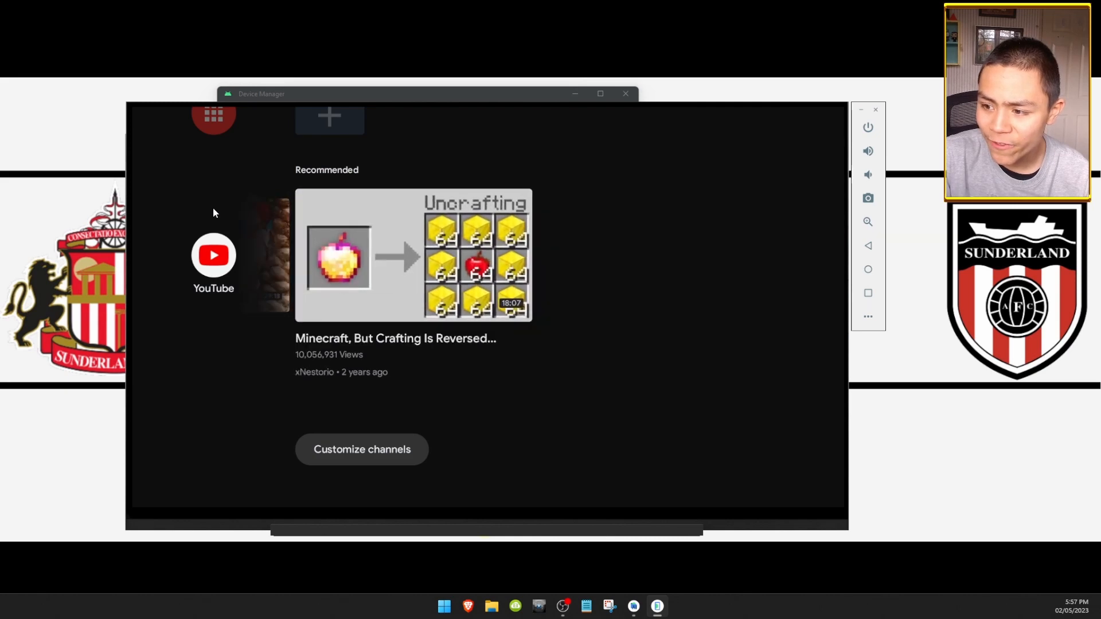
key("Right")
key("Right")
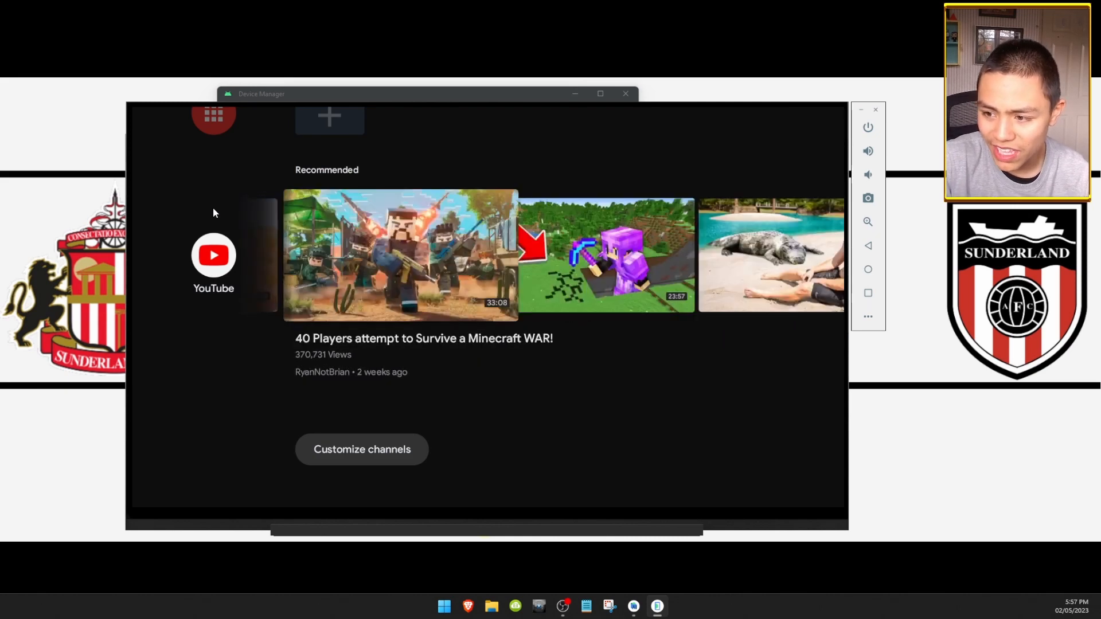
- Open the Apps list from the Android TV home screen, look through the installed apps and highlight Settings
key("Up")
key("Left")
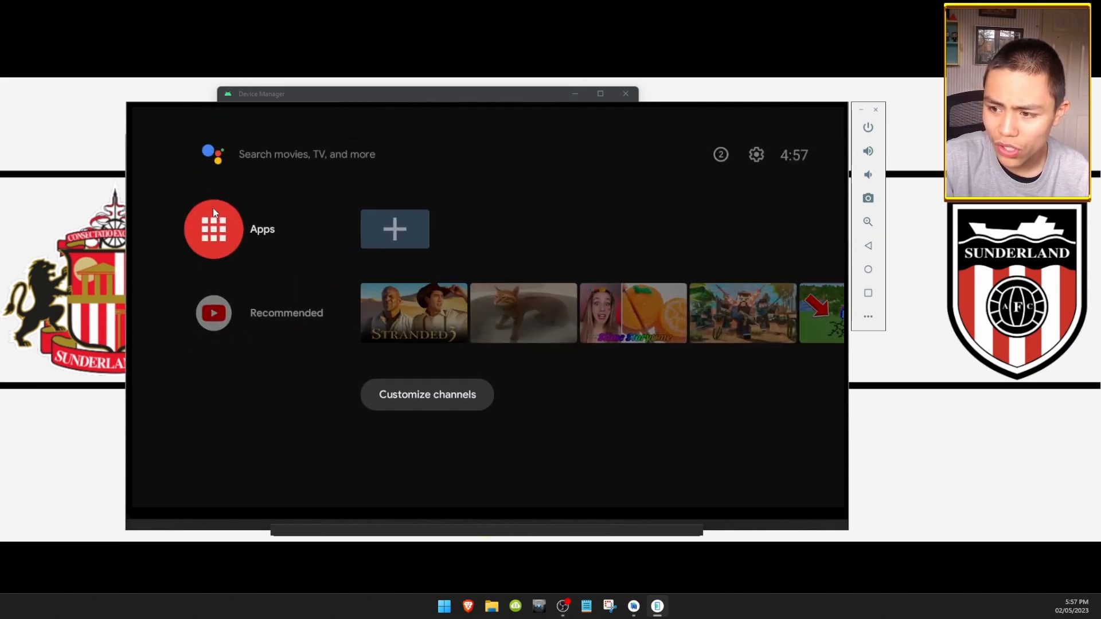
key("Return")
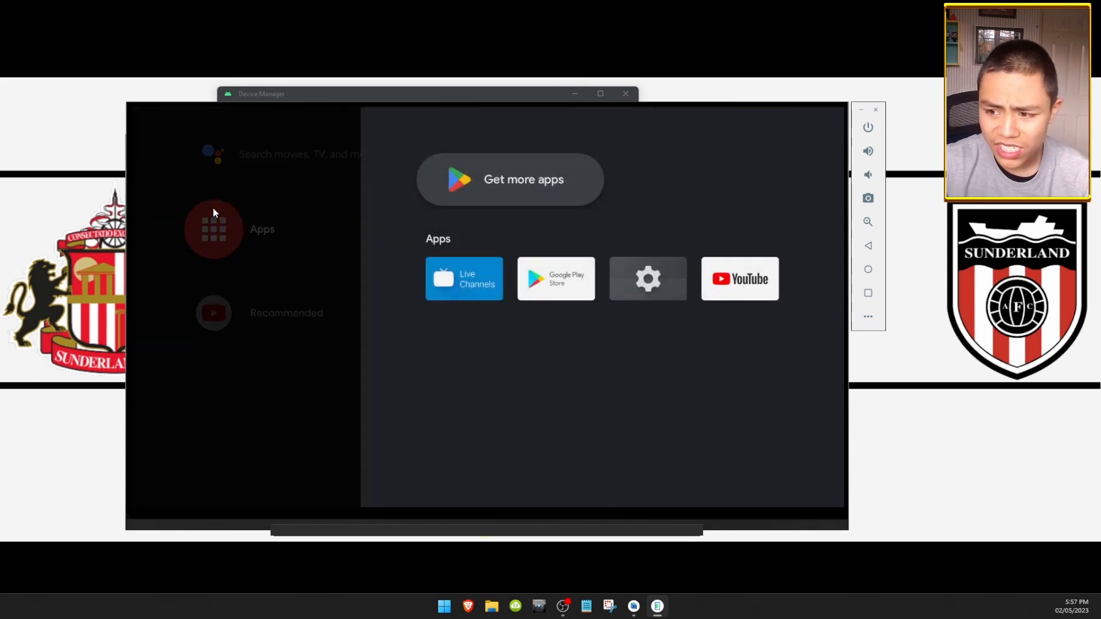
key("Down")
key("Right")
key("Right")
key("Right")
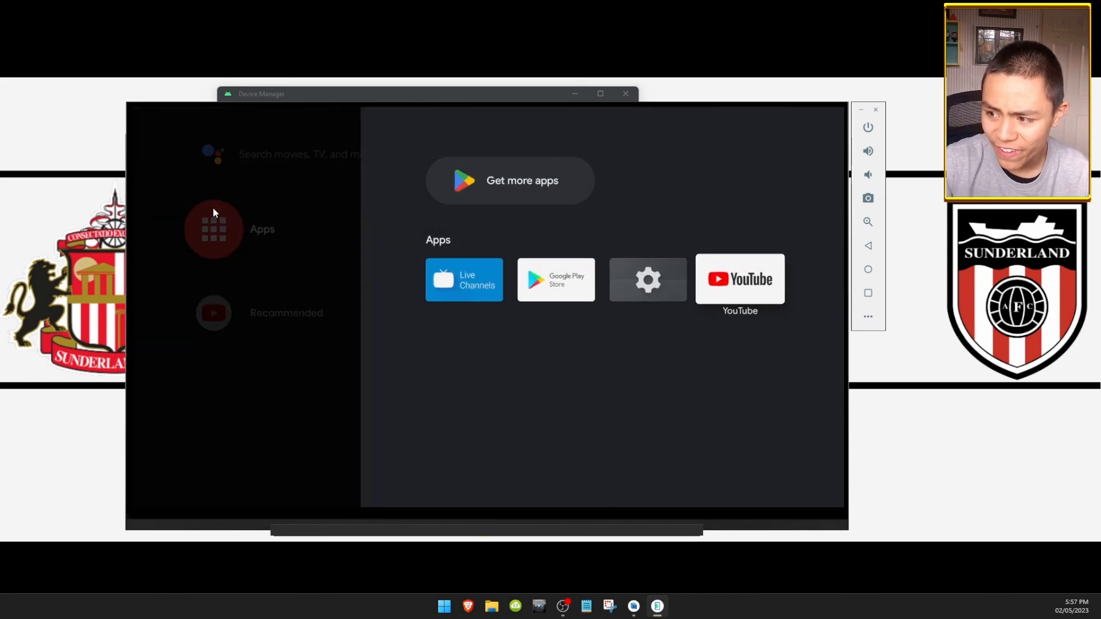
key("Left")
key("Left")
key("Left")
key("Right")
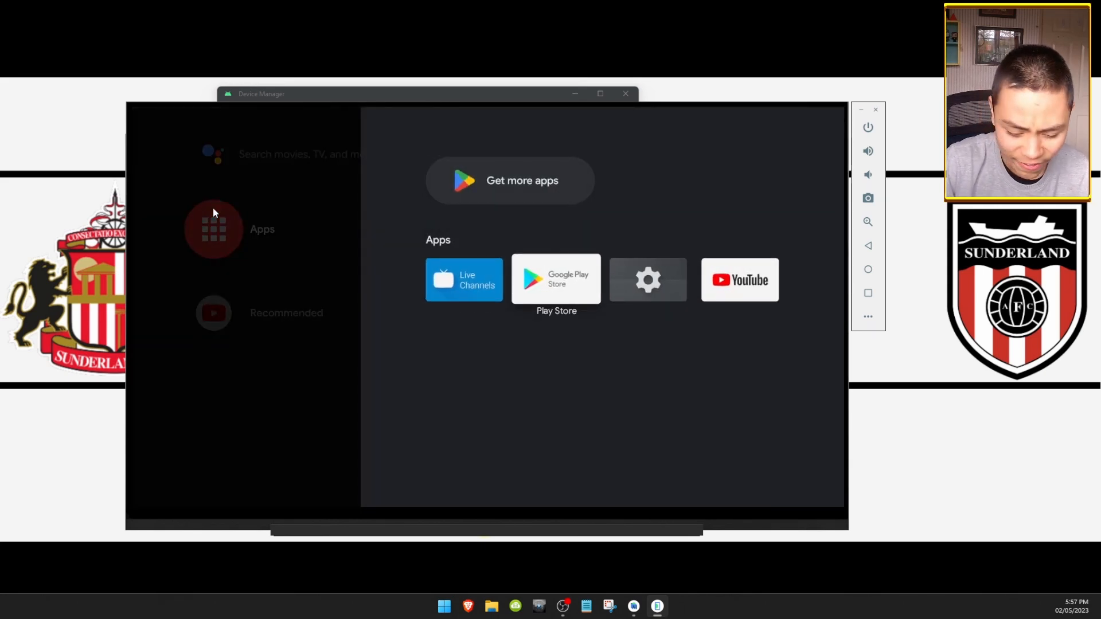
key("Right")
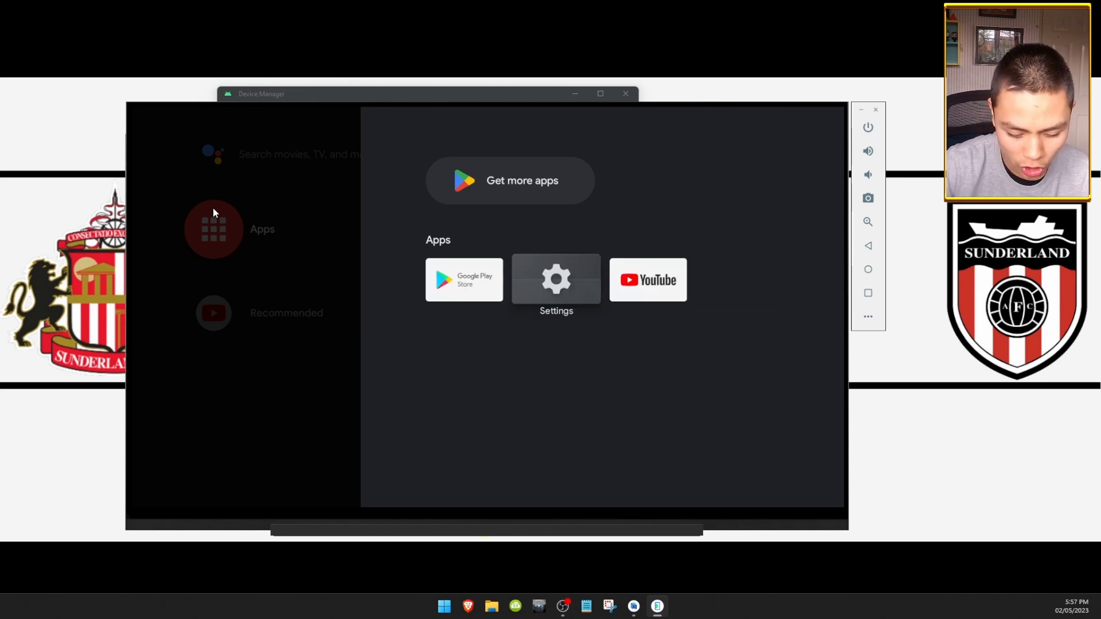
- Launch the YouTube app from the Apps list
key("Left")
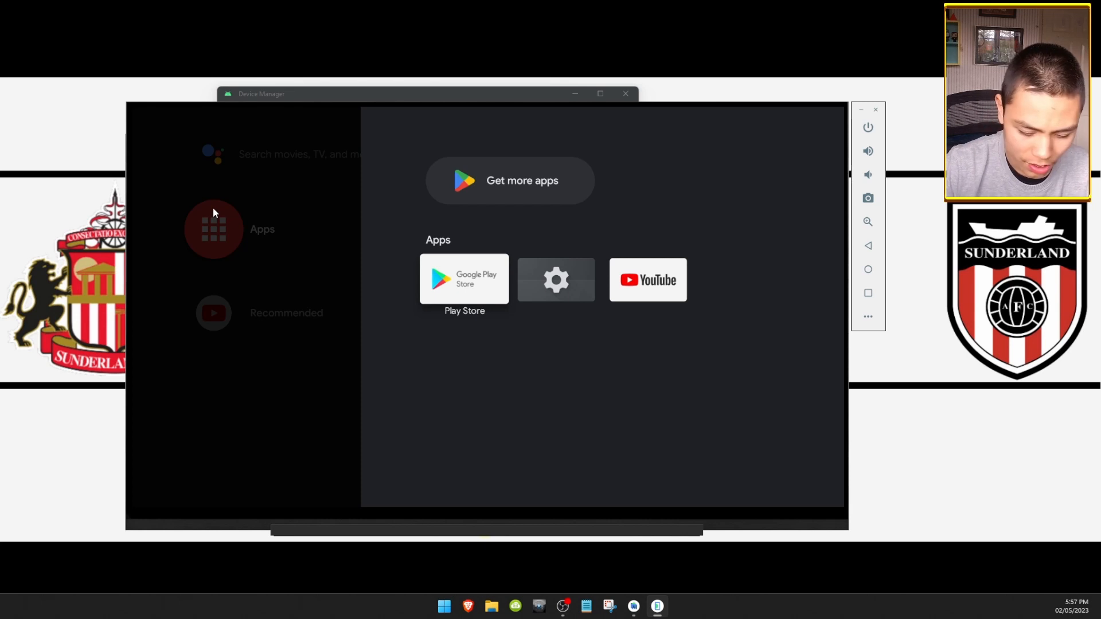
key("Right")
key("Right")
key("Return")
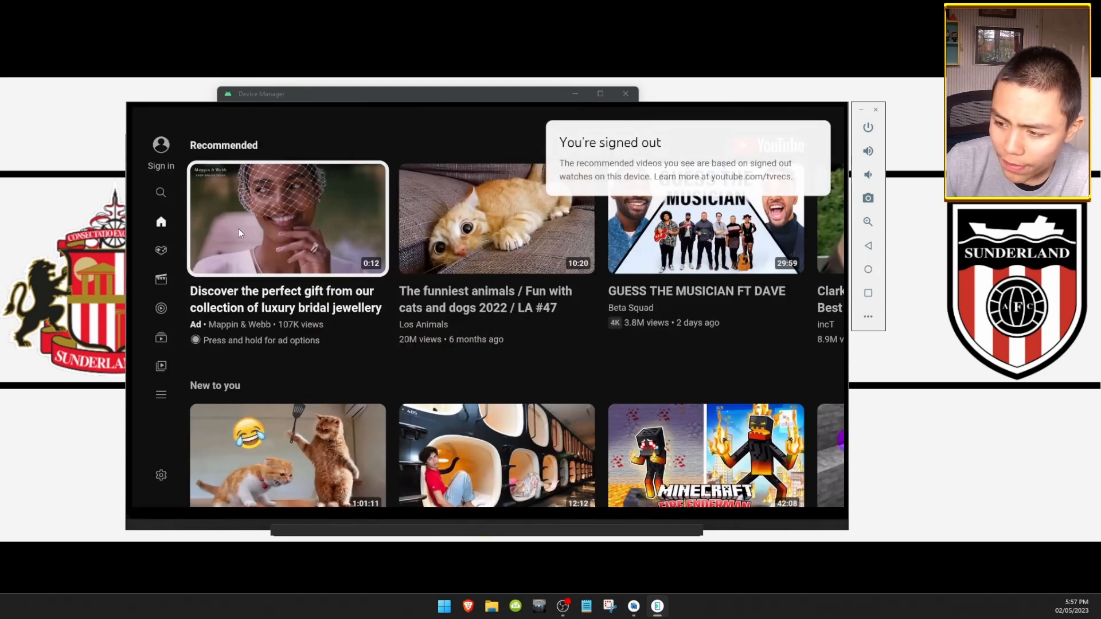
- Go to YouTube's search page and search for "streaming wizard"
key("Left")
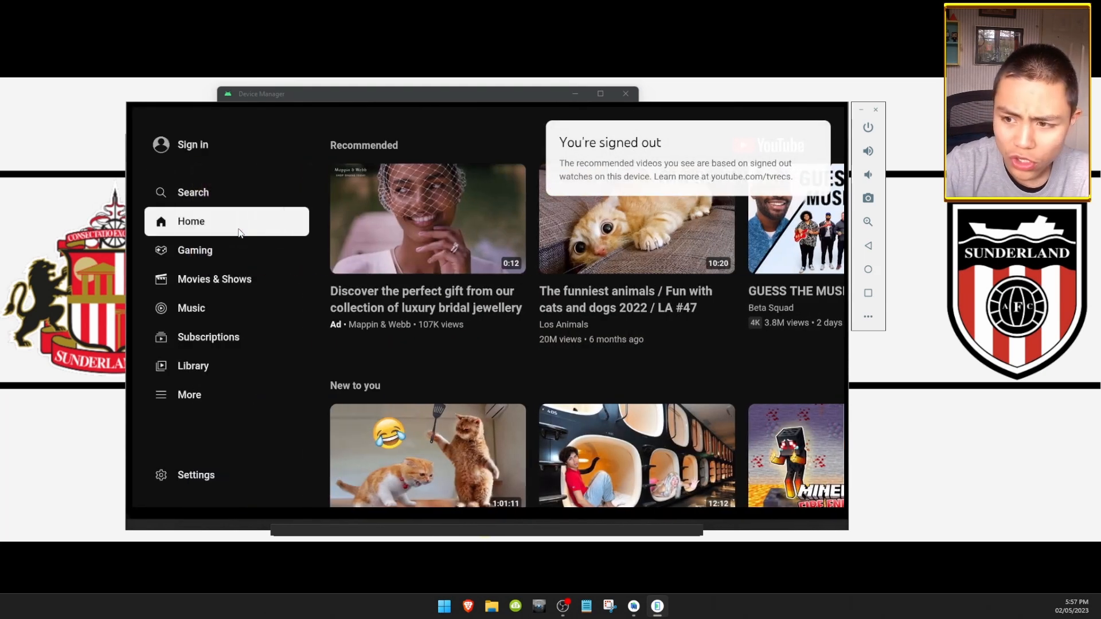
key("Up")
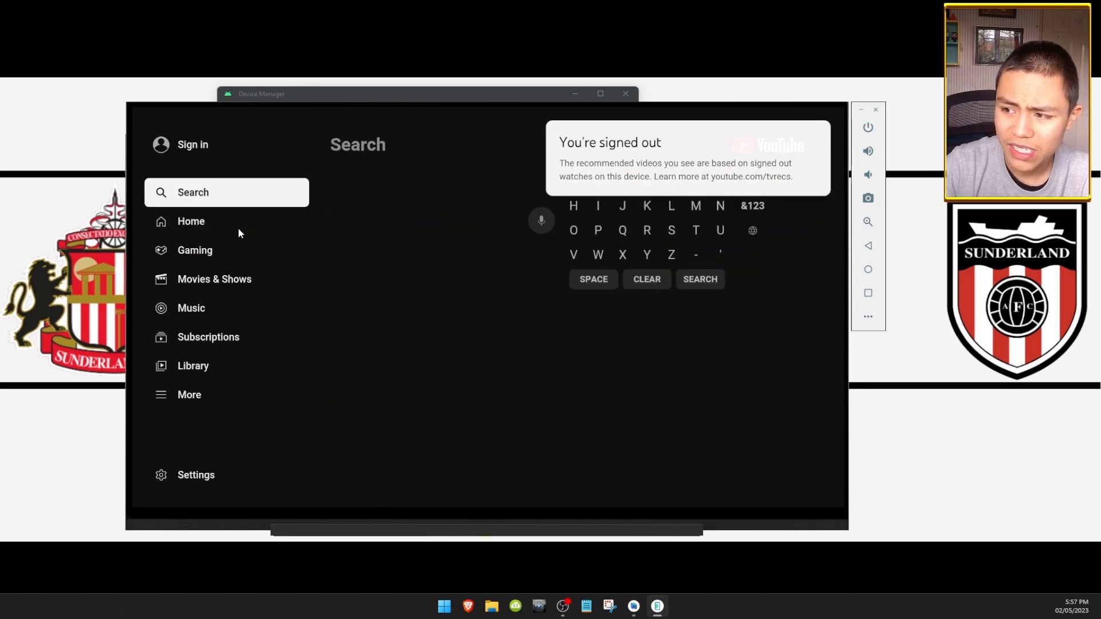
key("Right")
type("st")
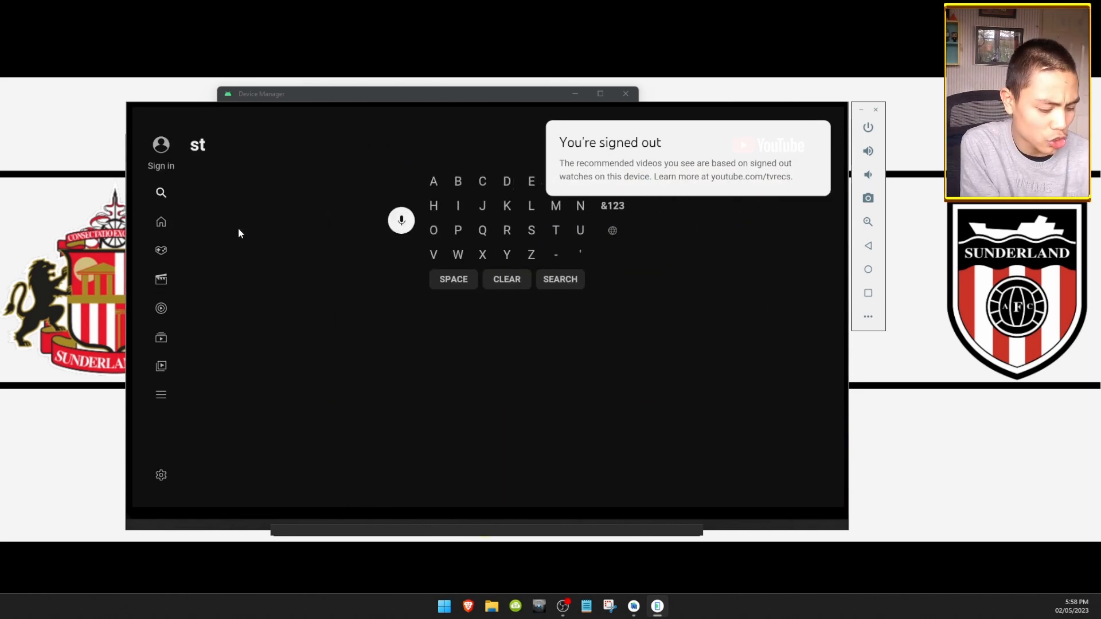
type("reaming")
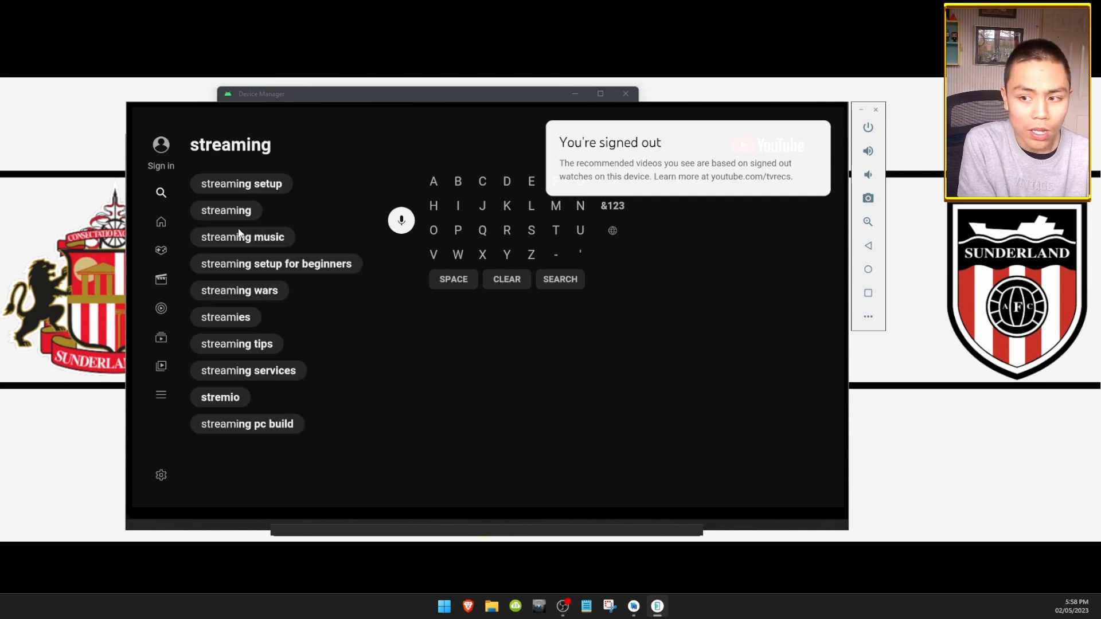
type(" wizard")
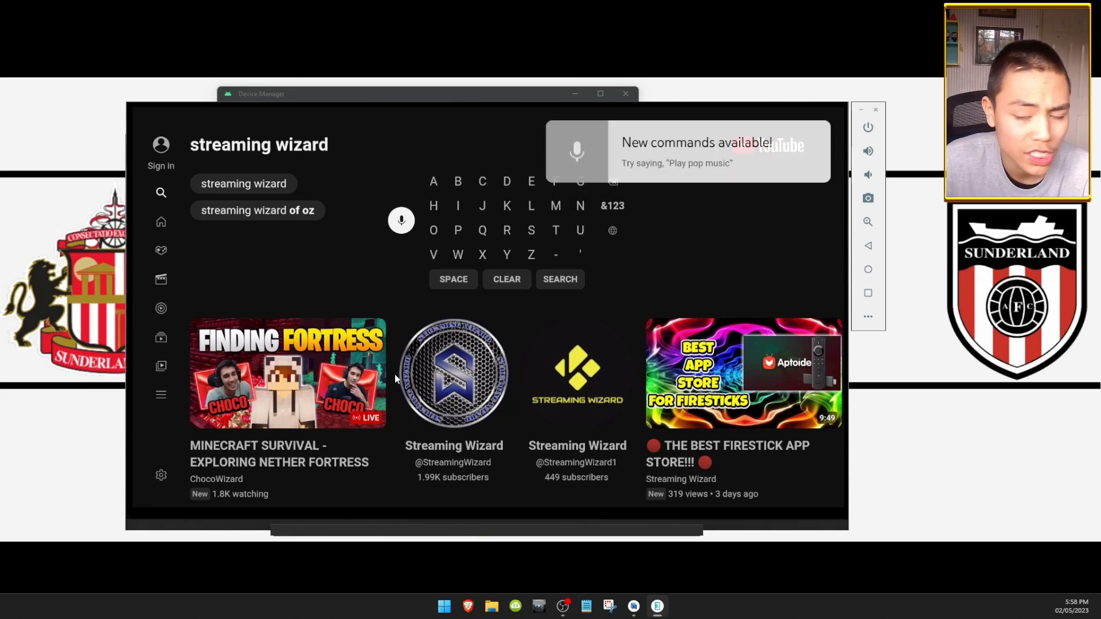
left_click(437, 371)
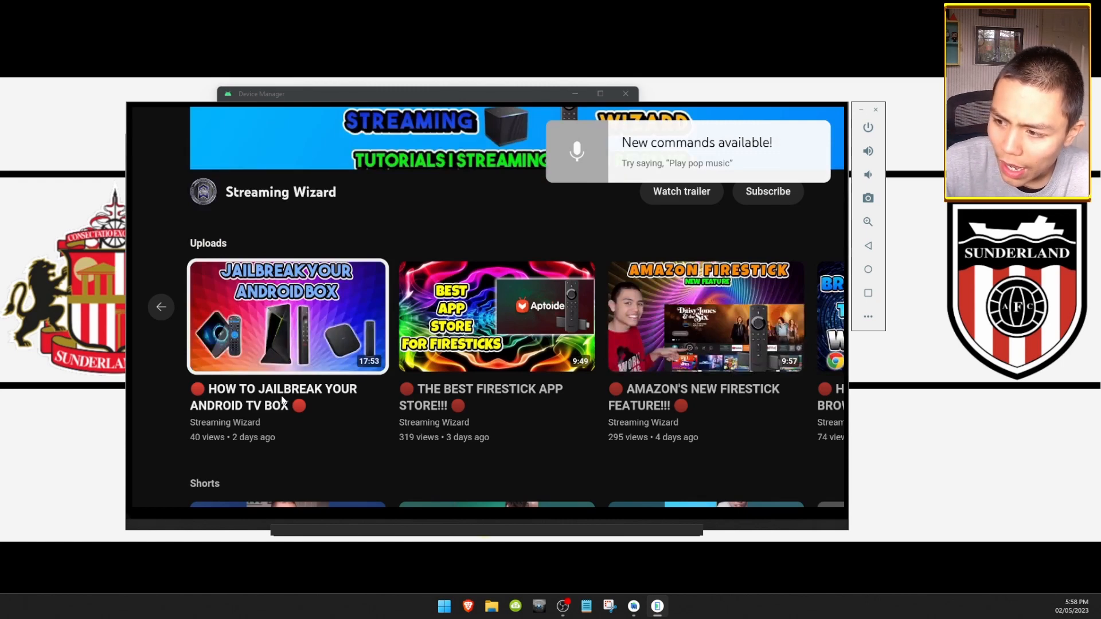
key("Right")
key("Right")
key("Left")
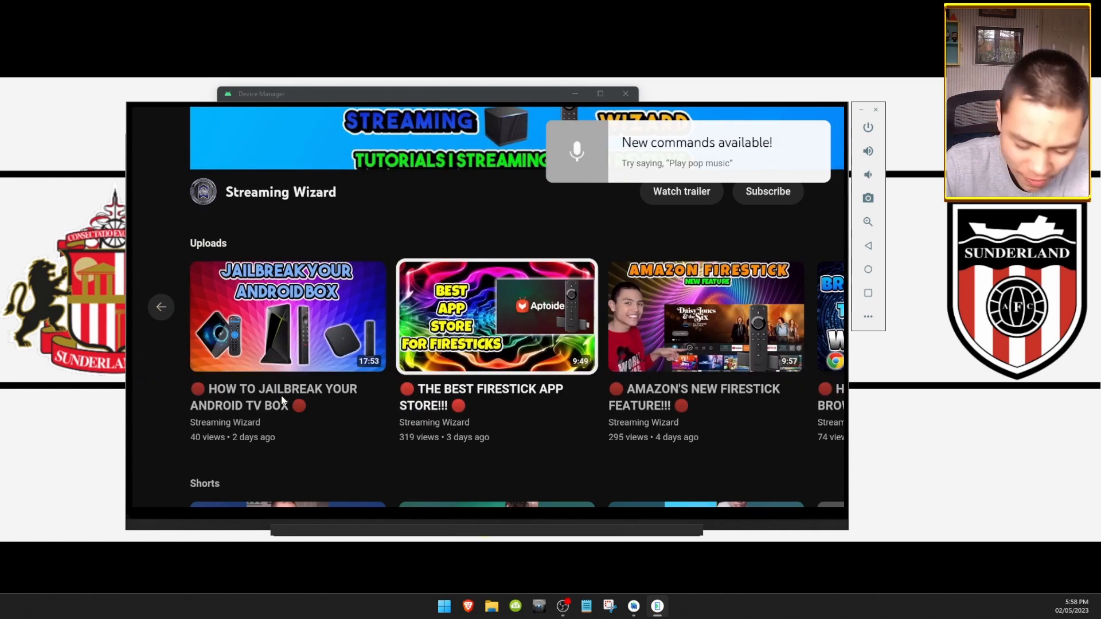
key("Return")
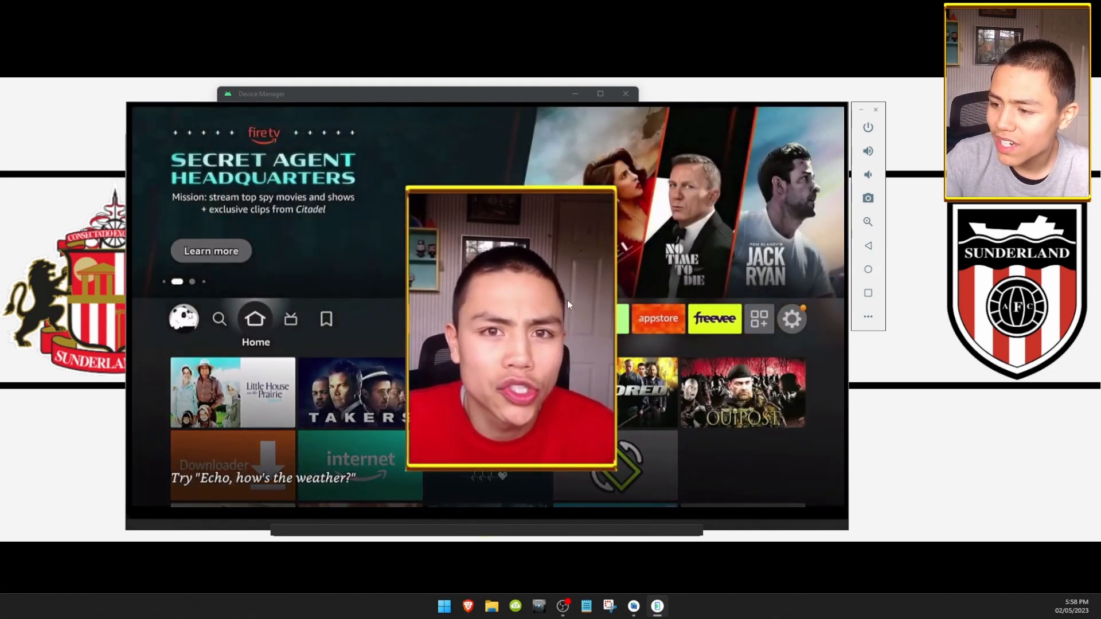
- Skip ahead in the playing video, then leave YouTube and return to the Android TV home screen
left_click(479, 333)
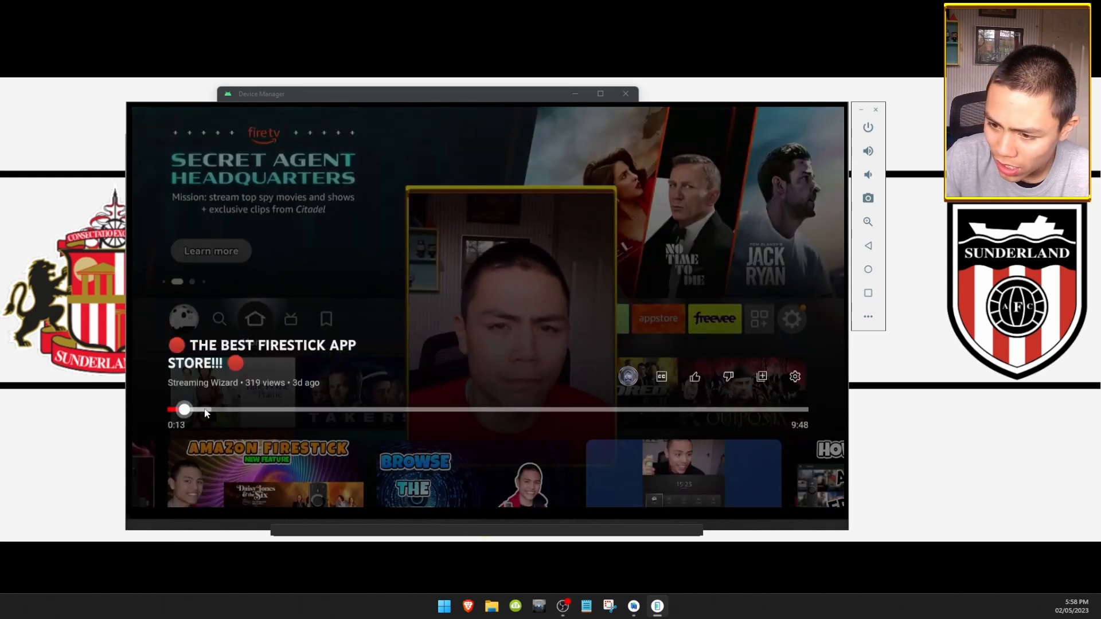
left_click_drag(184, 409, 322, 405)
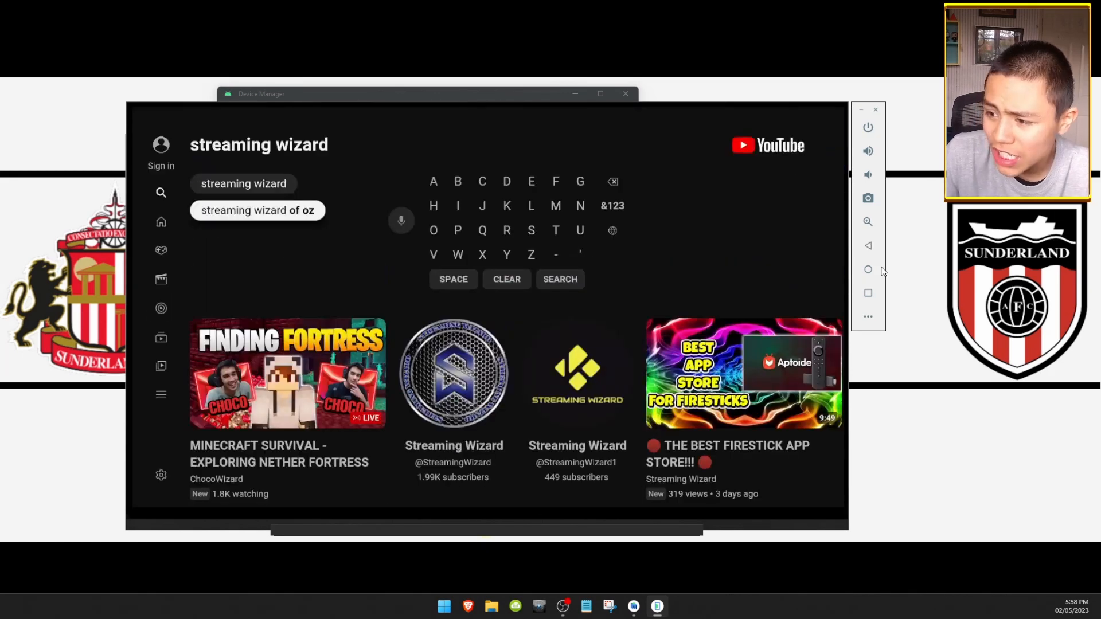
left_click(869, 269)
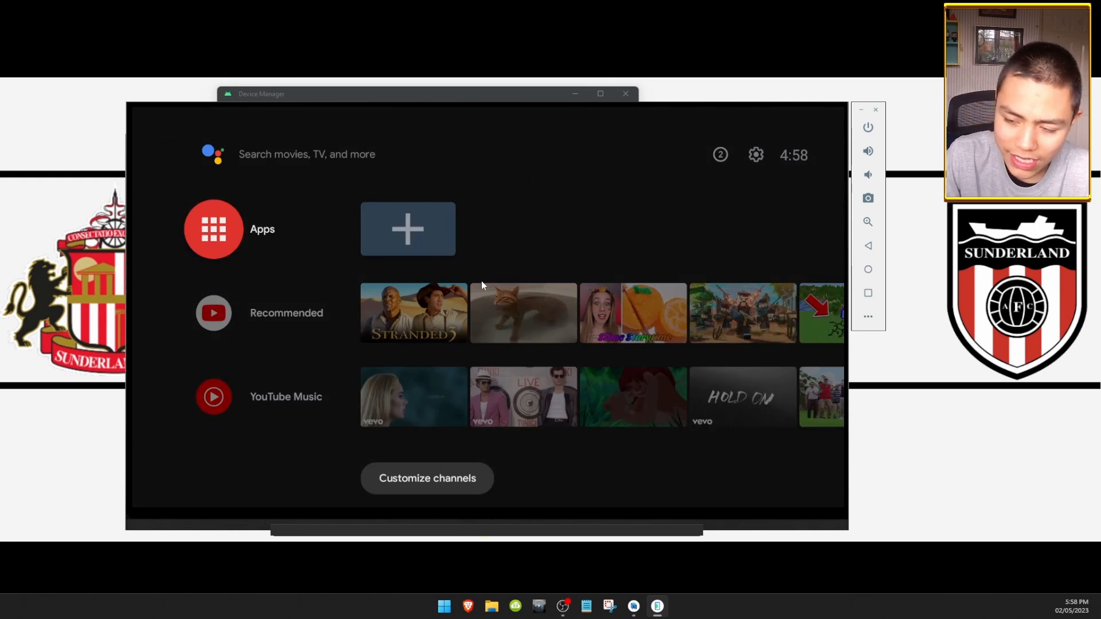
- Browse the videos in the YouTube Music and Recommended channels on the home screen
key("Down")
key("Down")
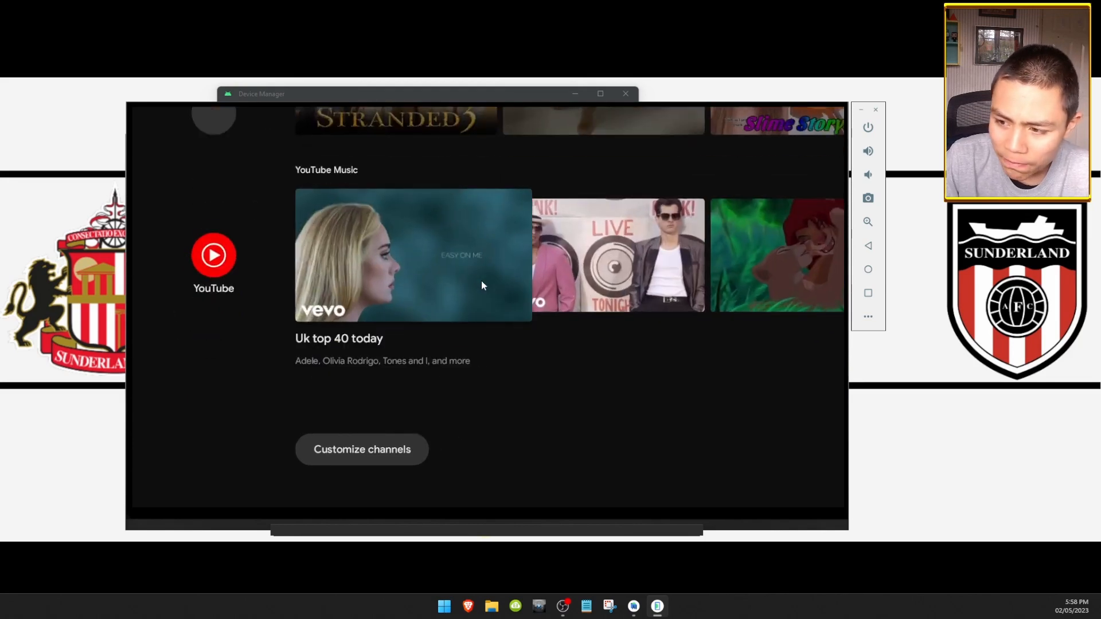
key("Right")
key("Right")
key("Right")
key("Right")
key("Up")
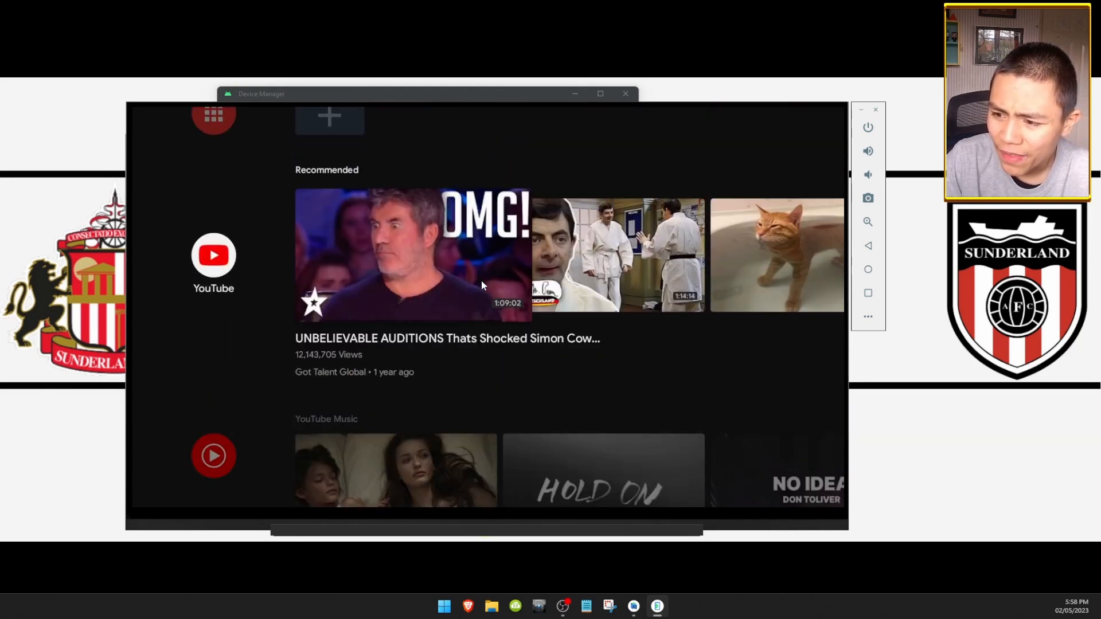
key("Left")
key("Right")
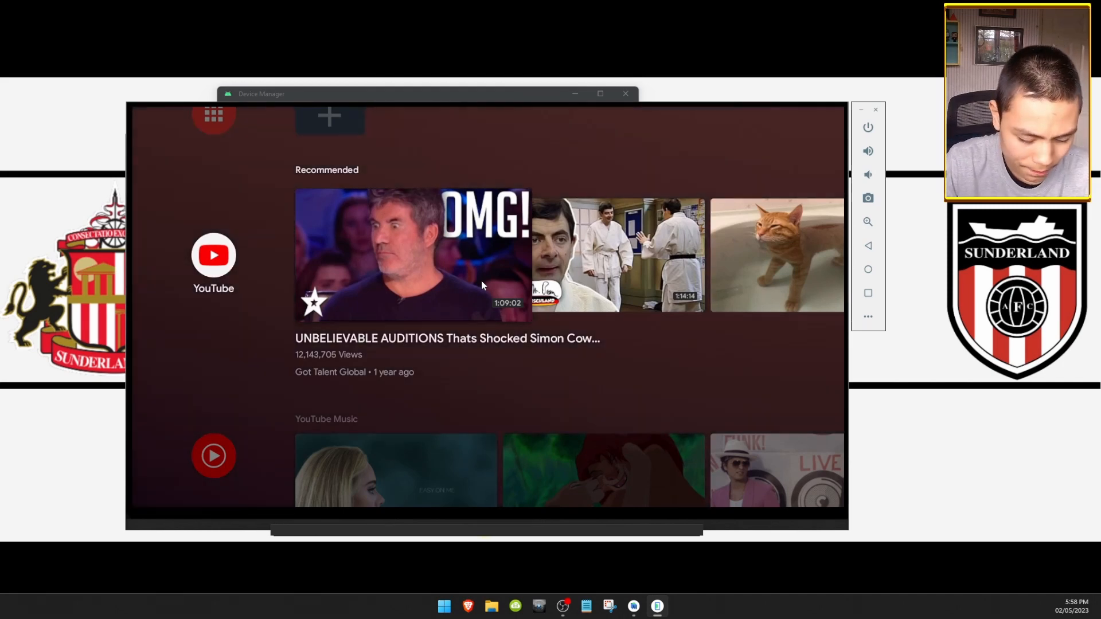
- Remove the Recommended and YouTube Music channels from the home screen
key("Left")
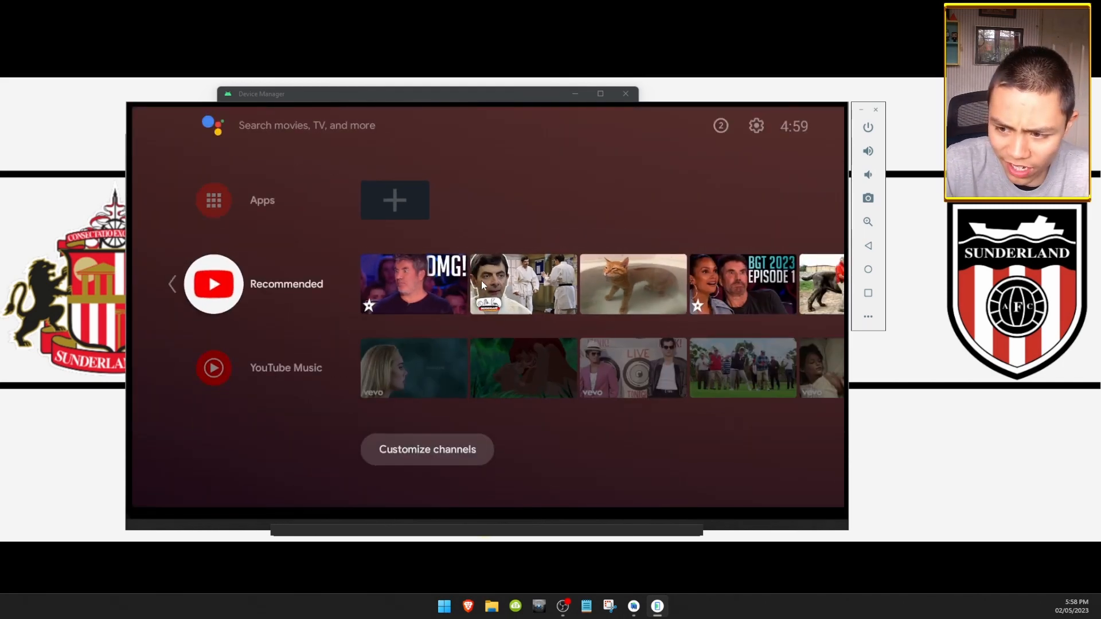
key("Left")
key("Left")
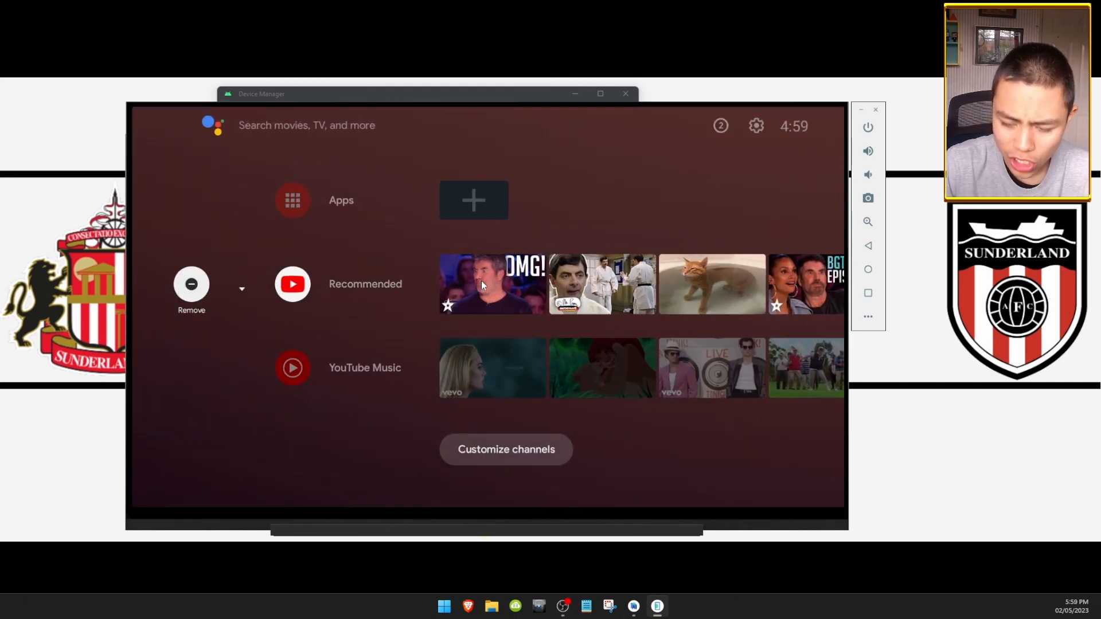
key("Return")
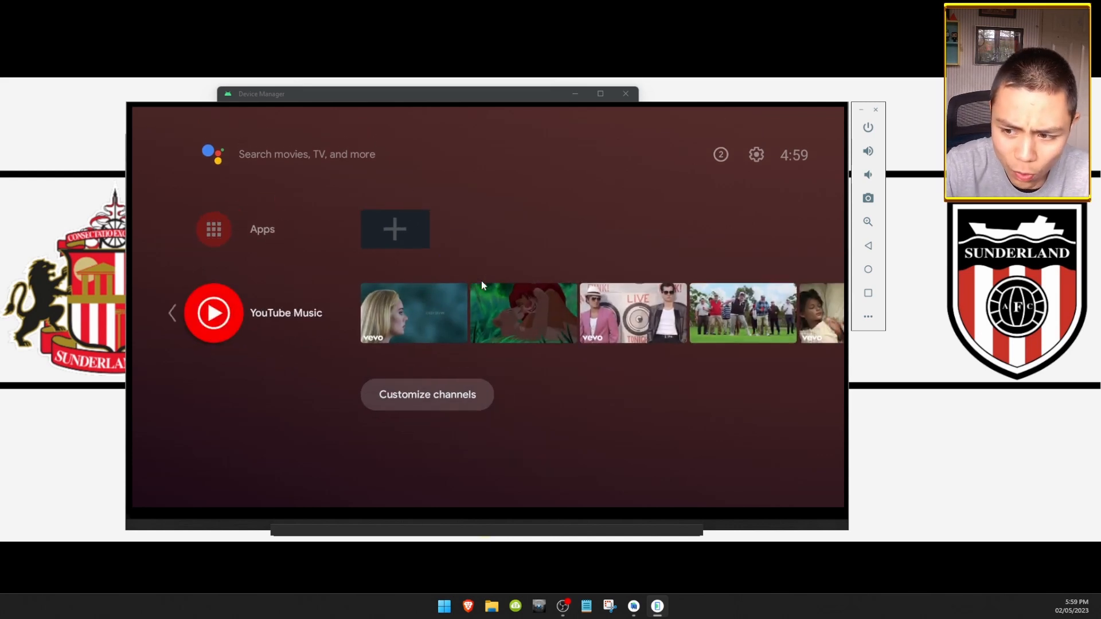
key("Left")
key("Return")
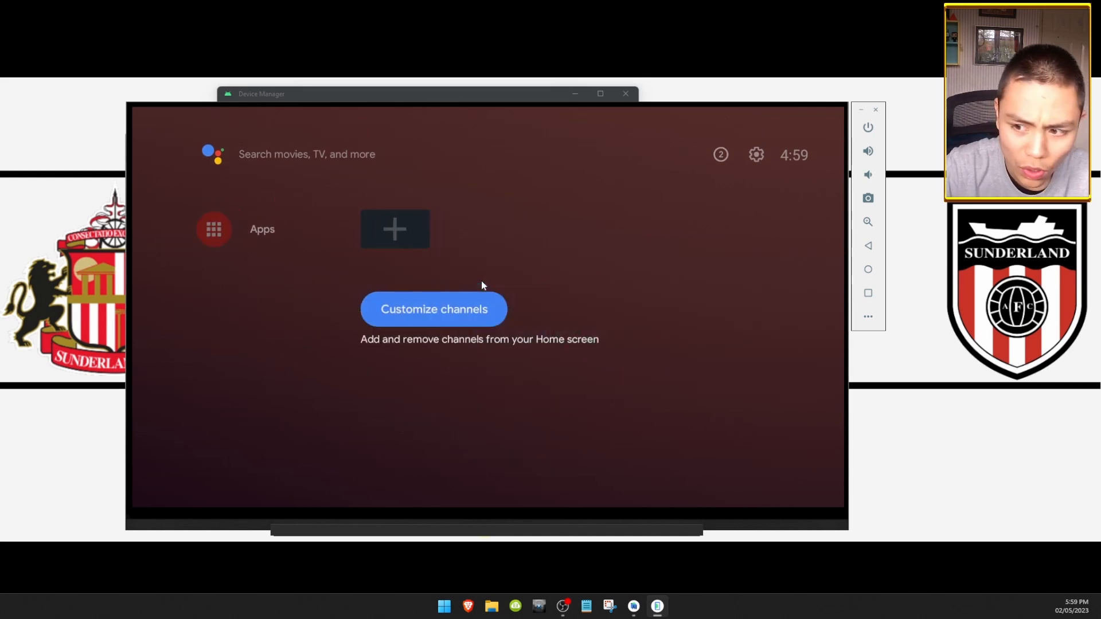
- Look through the Apps list, close it and highlight the tile for adding an app to favorites
key("Up")
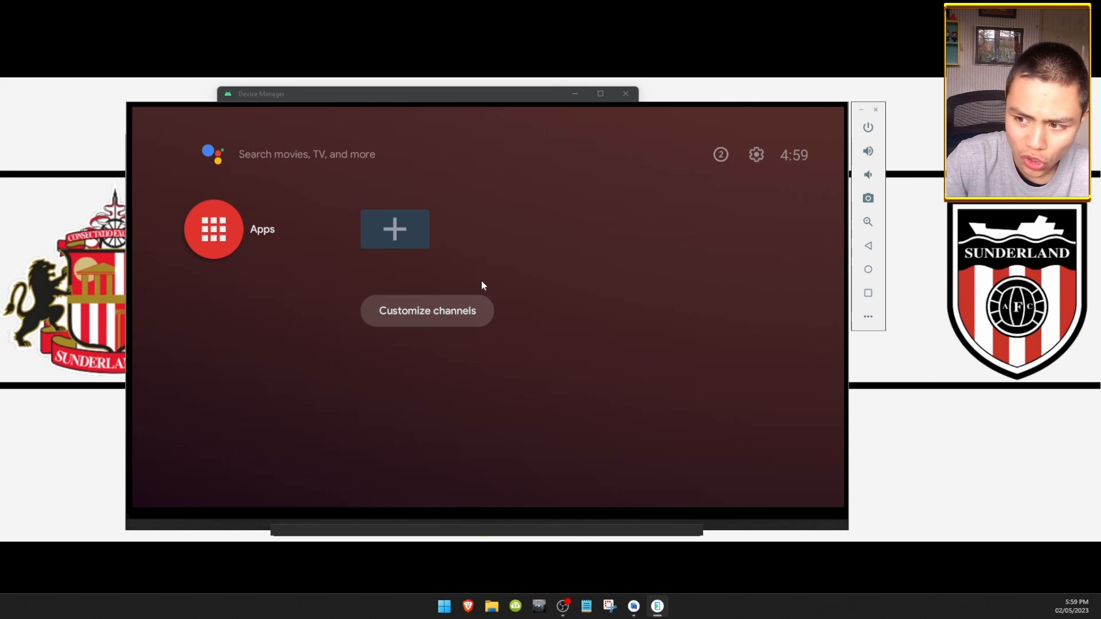
key("Right")
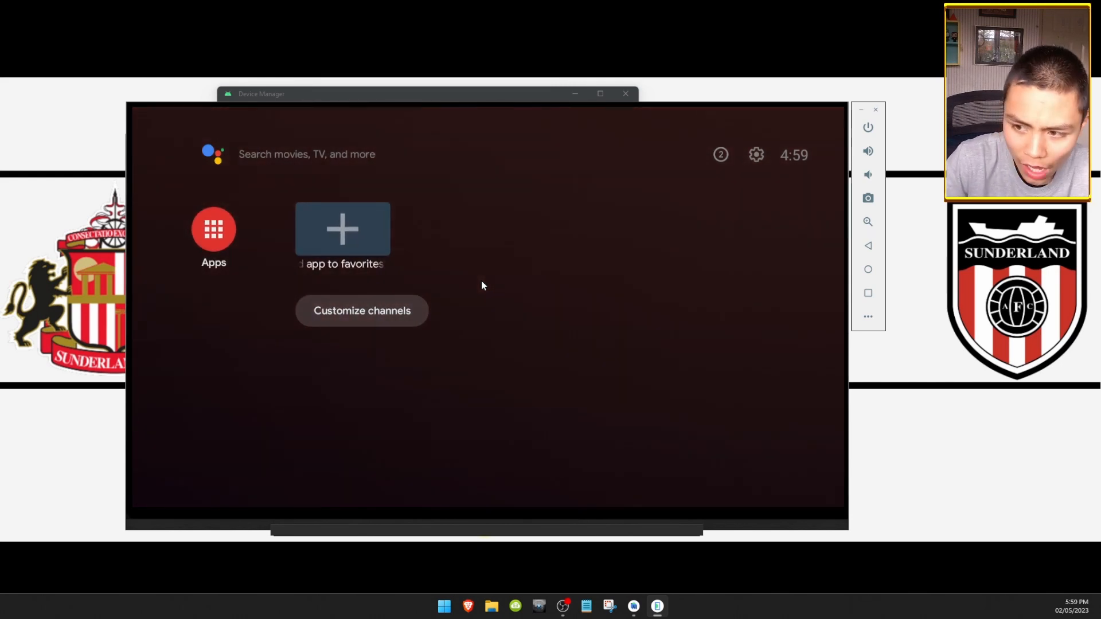
key("Left")
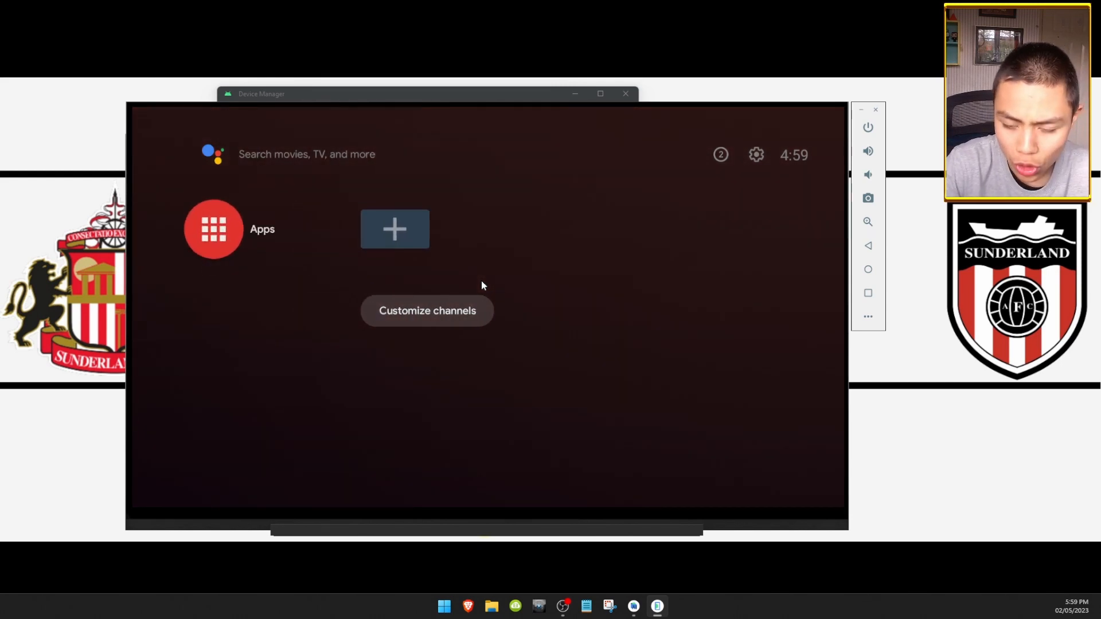
key("Return")
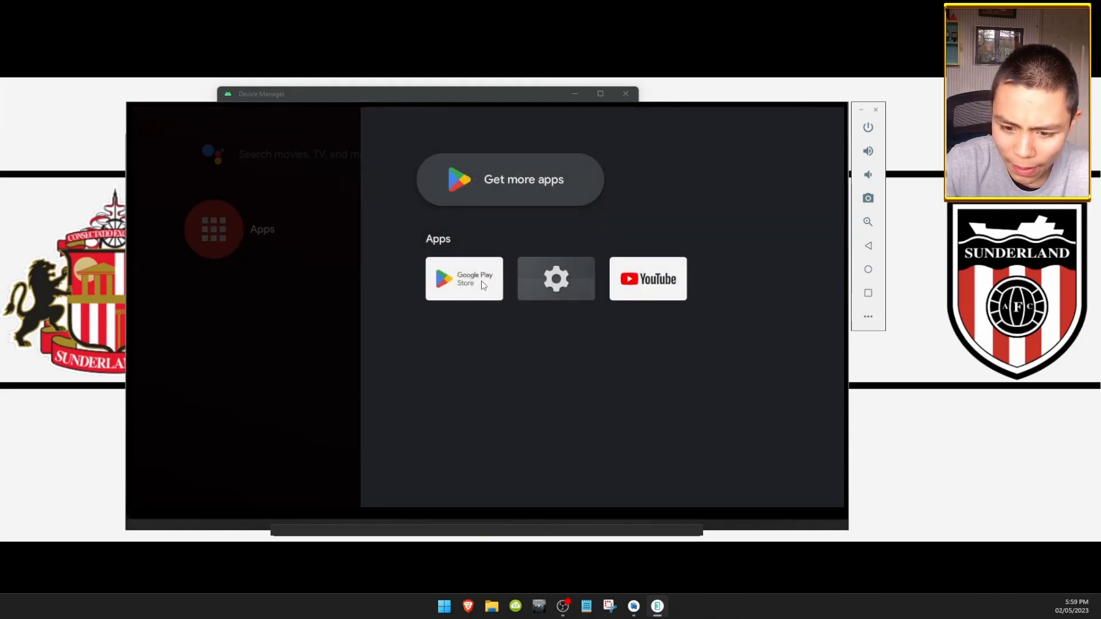
key("Down")
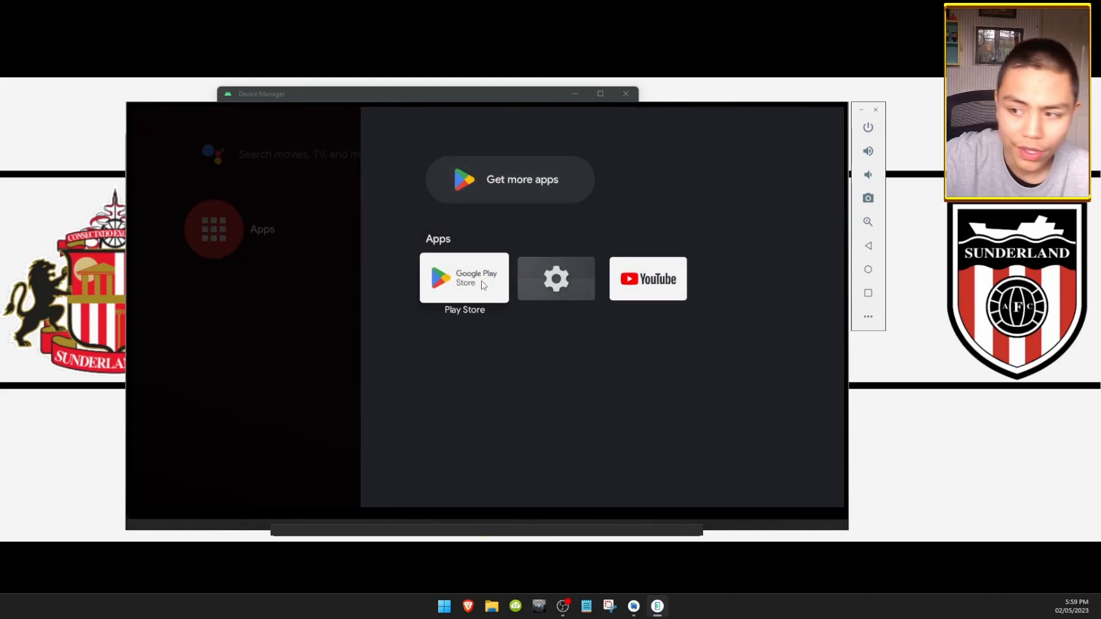
key("Escape")
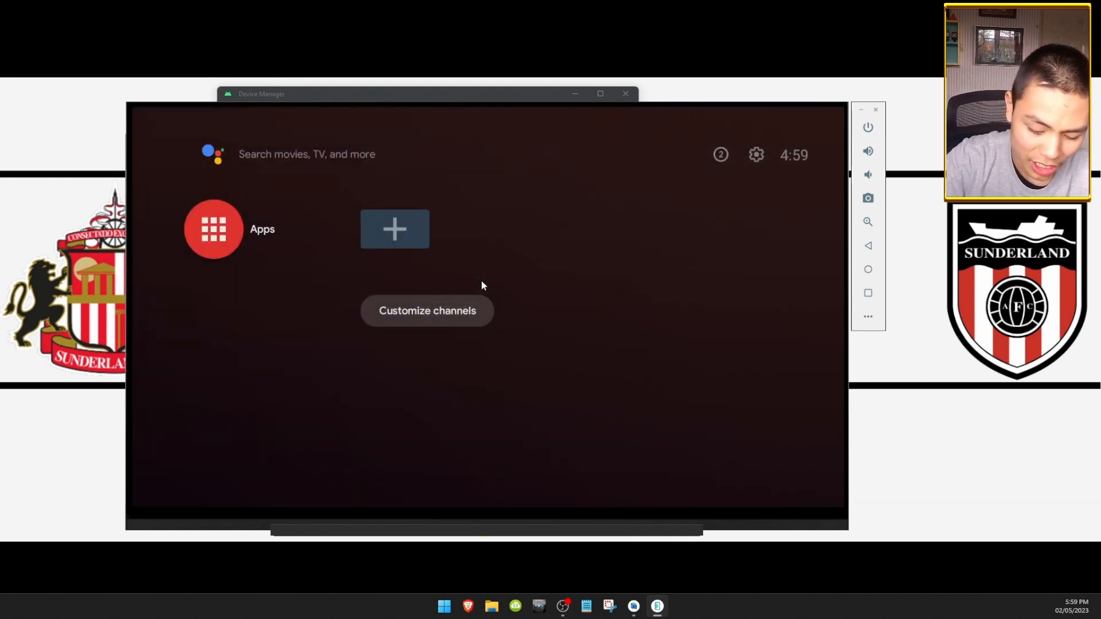
key("Right")
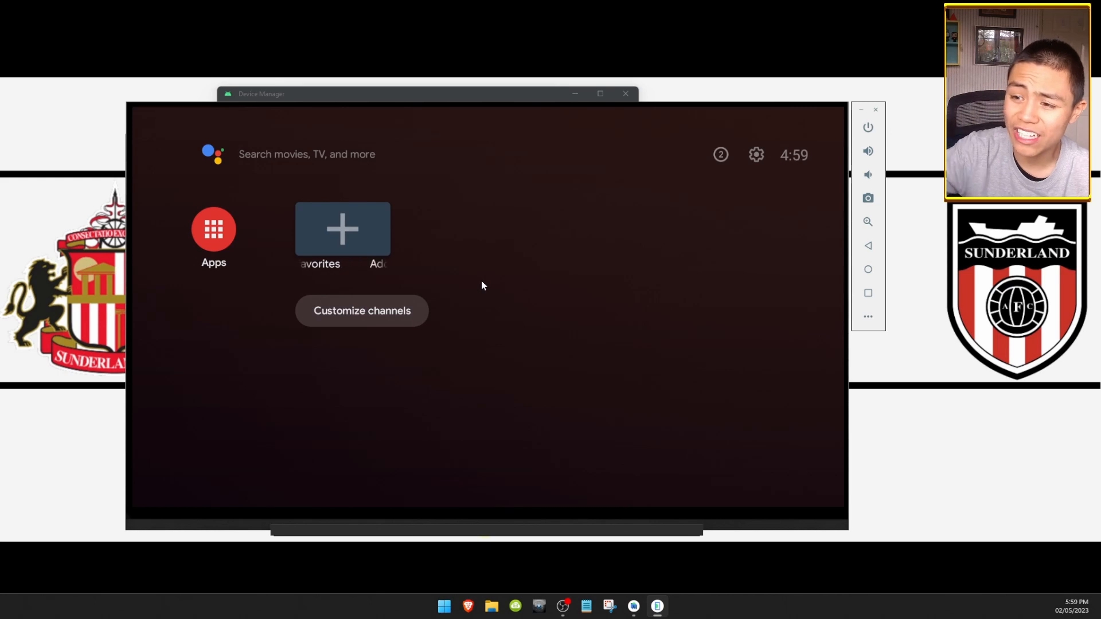